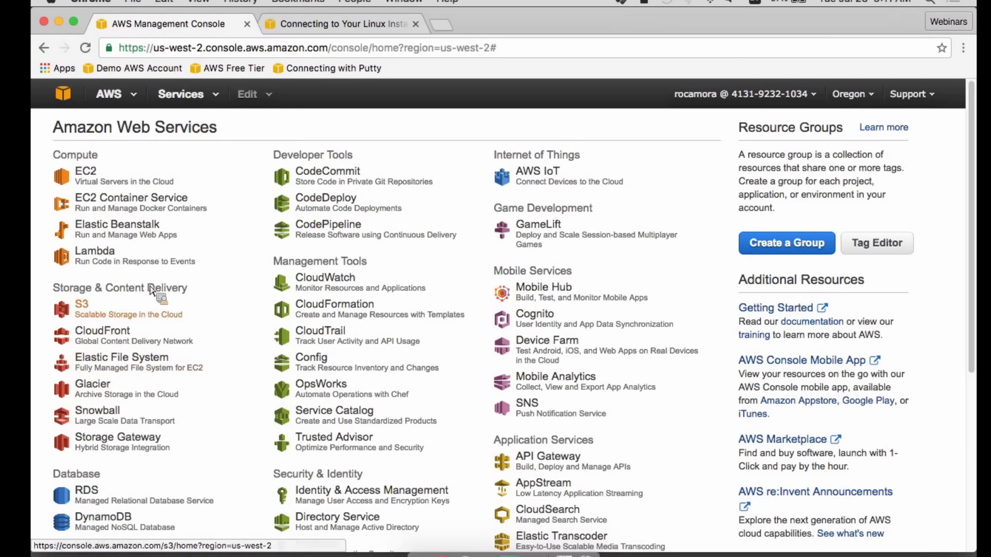
# - Open the list of users in Identity & Access Management
pyautogui.scroll(-1, 243, 366)
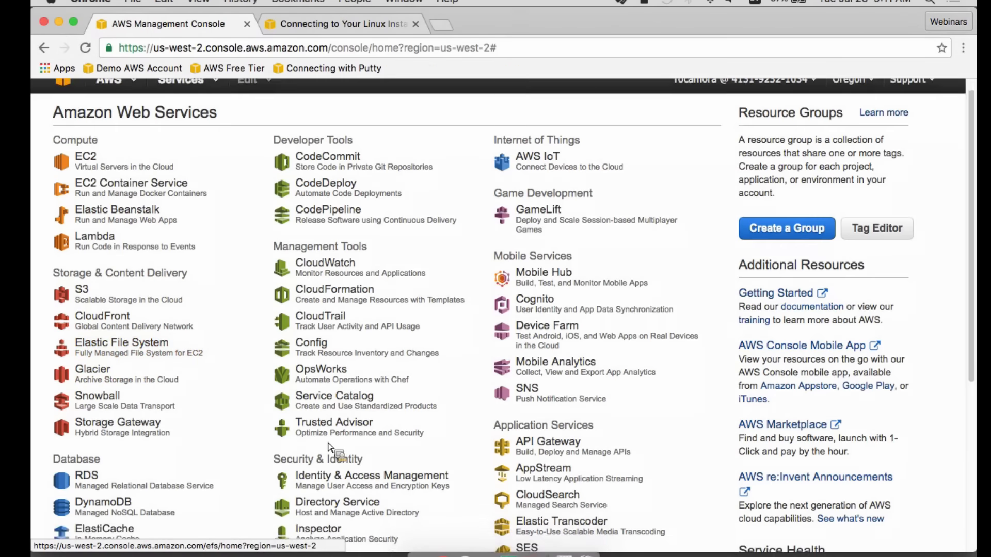
pyautogui.click(395, 475)
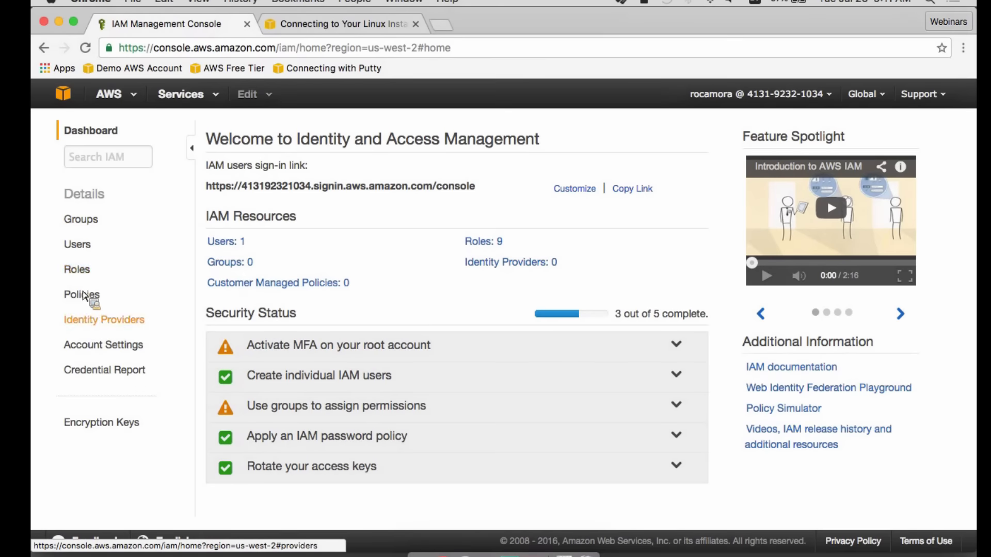
pyautogui.click(86, 249)
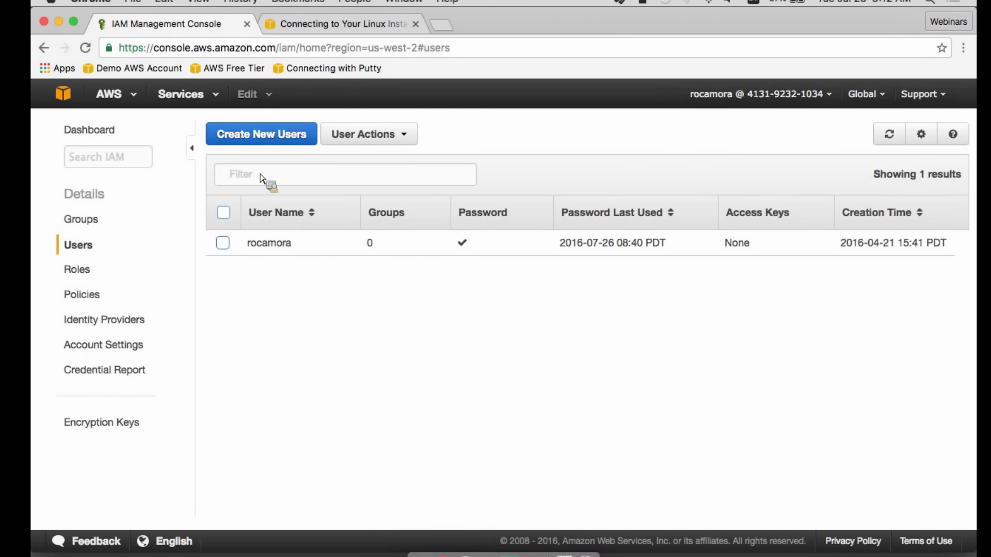
# - Create a new IAM user named demo without generating an access key
pyautogui.click(262, 135)
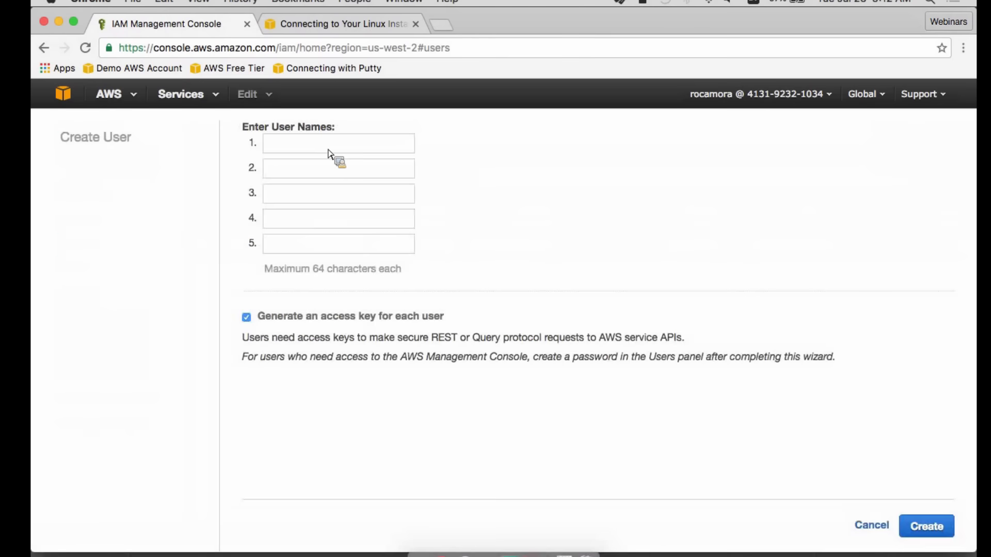
pyautogui.click(329, 152)
pyautogui.write('demo')
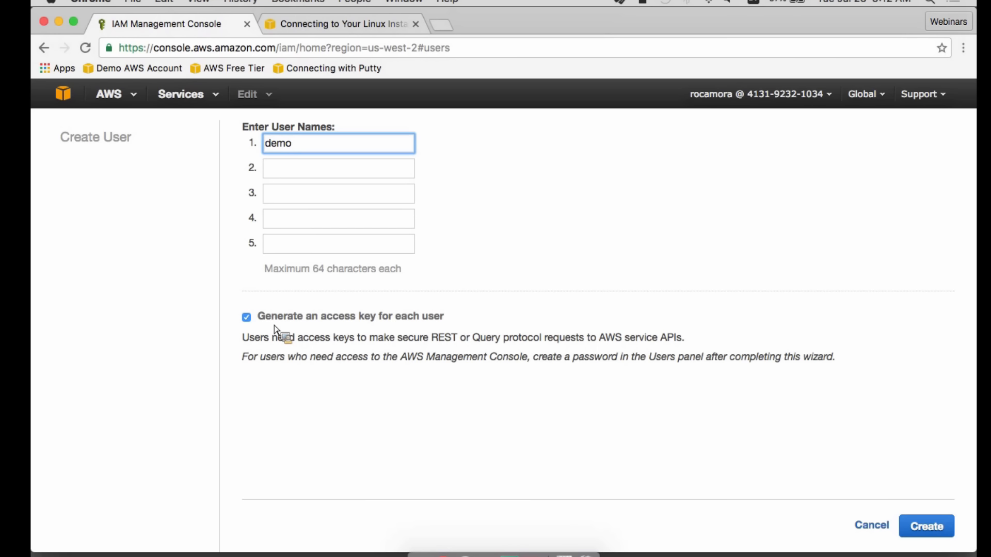
pyautogui.click(246, 317)
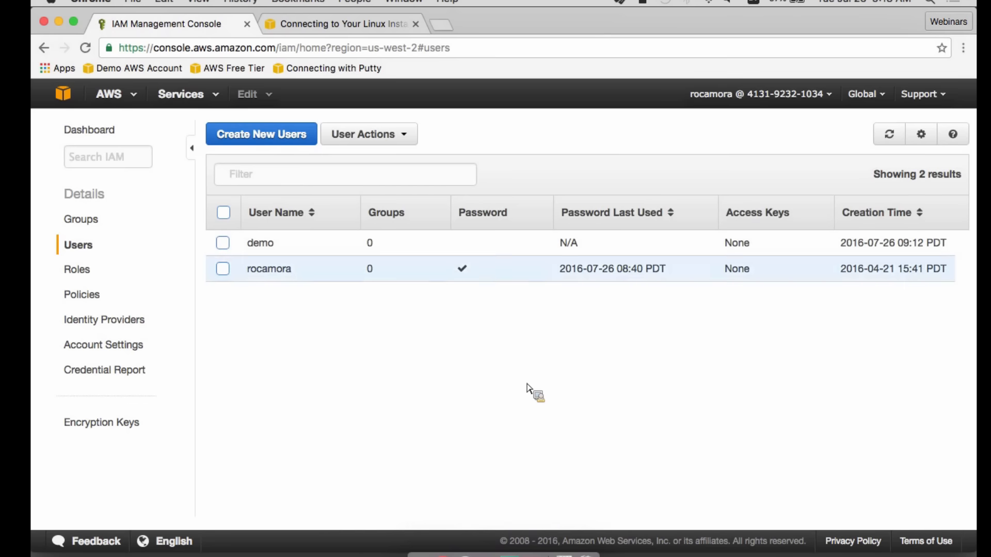
# - Create an access key for the demo user, reveal its security credentials and download them
pyautogui.click(262, 247)
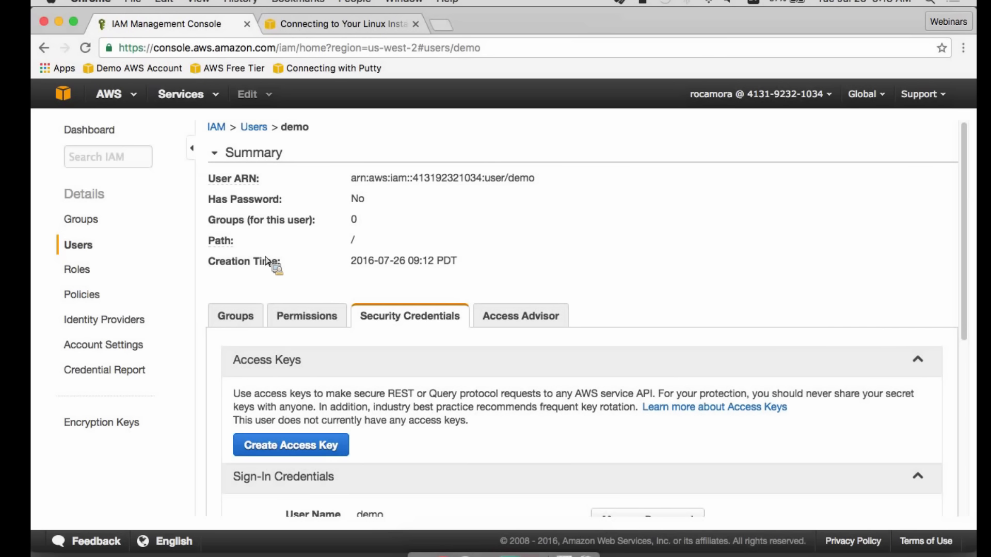
pyautogui.scroll(-3, 267, 261)
pyautogui.click(291, 303)
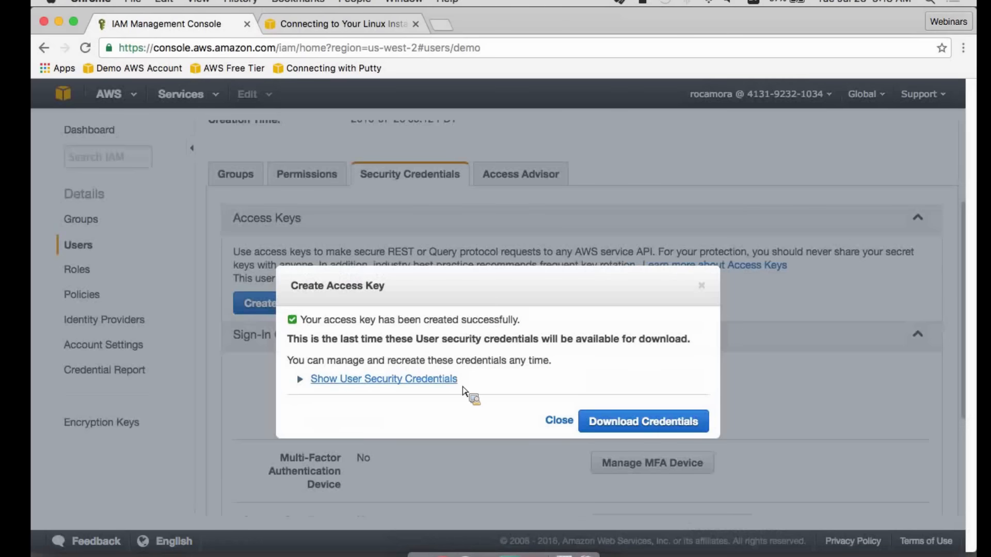
pyautogui.click(393, 380)
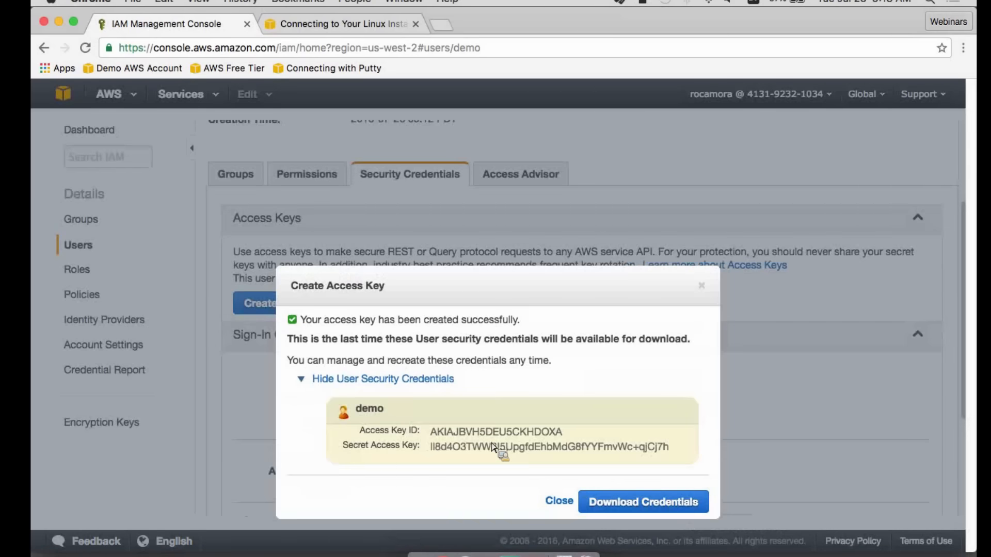
pyautogui.click(606, 503)
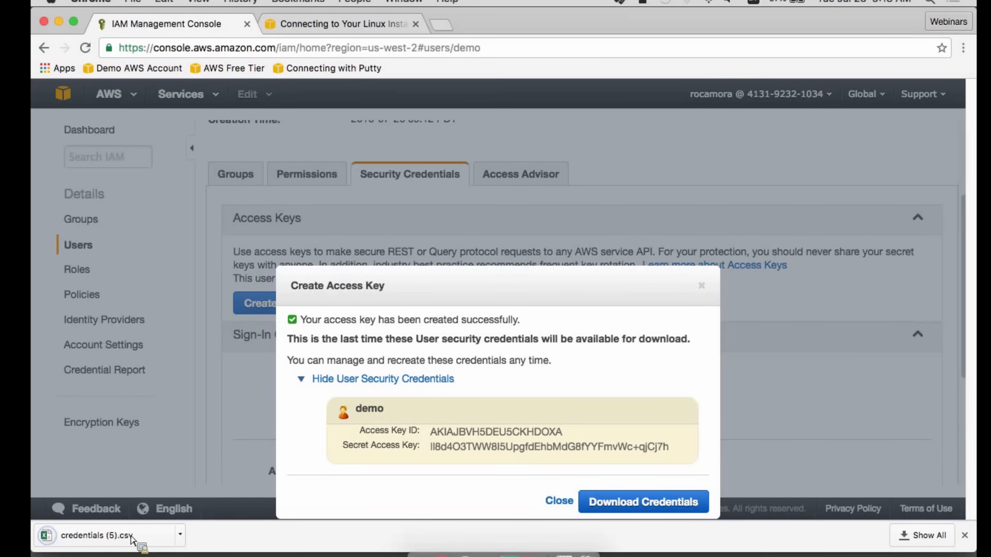
pyautogui.click(559, 501)
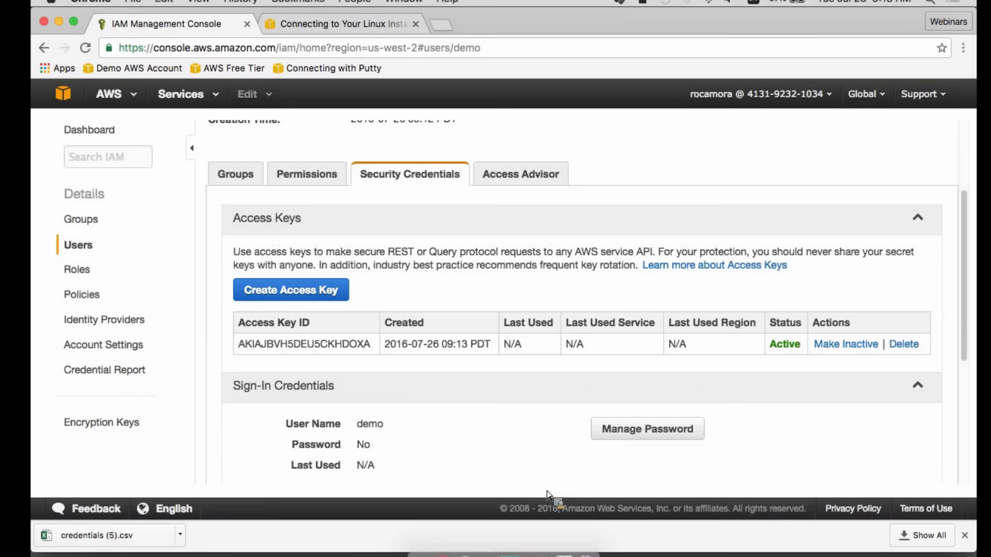
# - Assign an auto-generated console password to the demo user and download the credentials
pyautogui.scroll(-1, 550, 407)
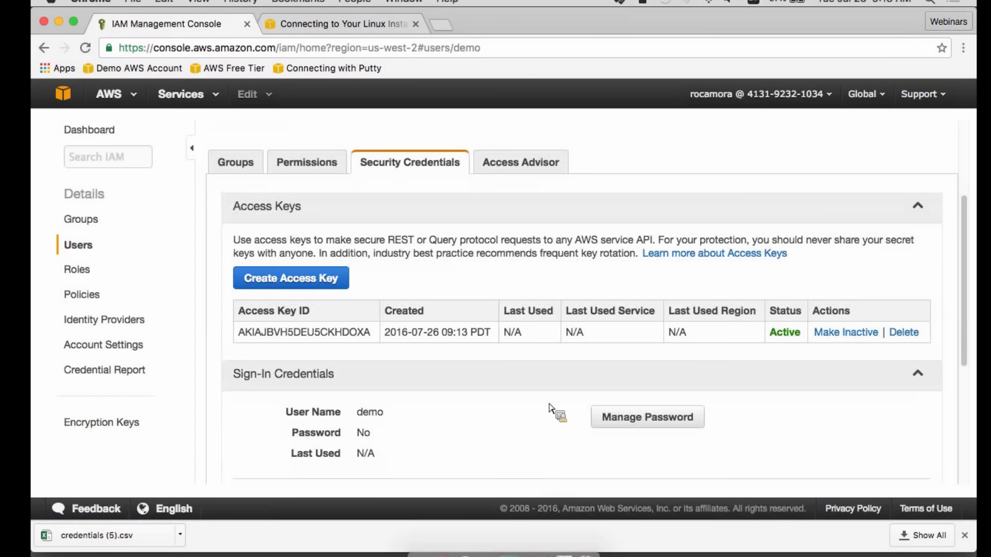
pyautogui.scroll(-5, 551, 407)
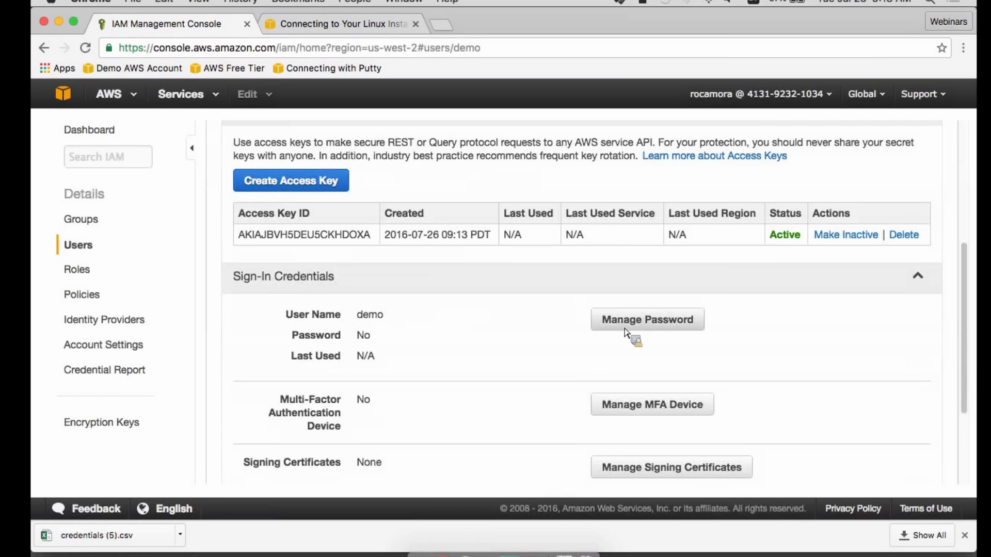
pyautogui.scroll(3, 609, 336)
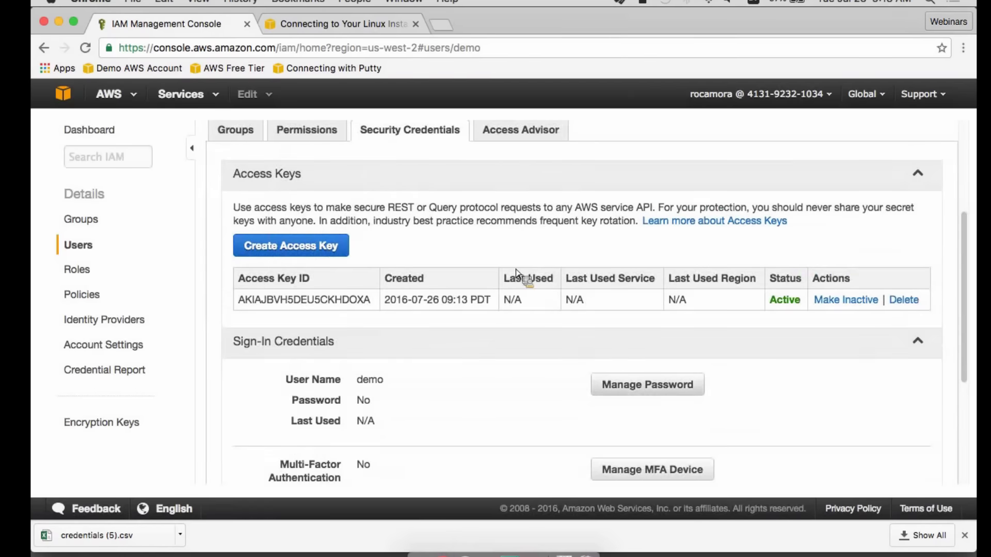
pyautogui.click(645, 392)
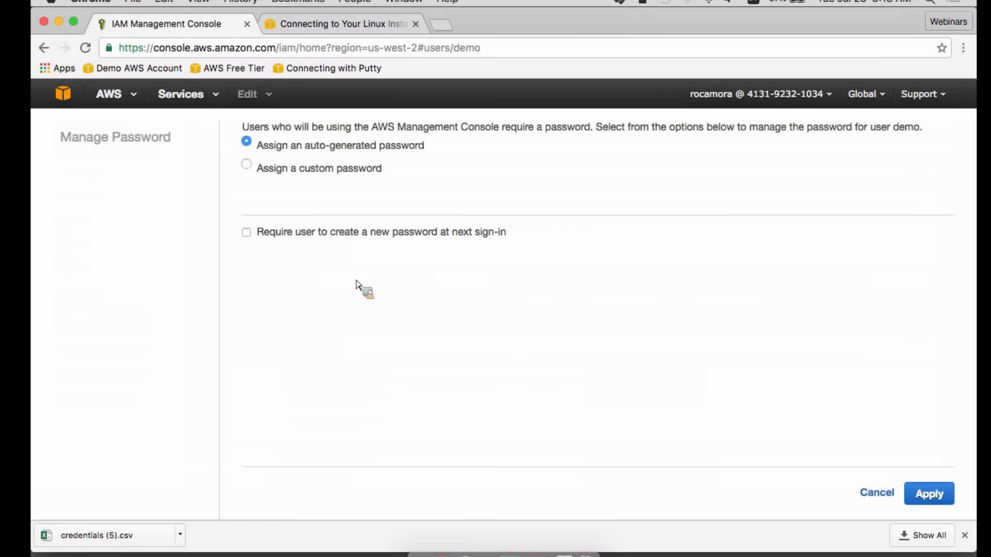
pyautogui.click(929, 495)
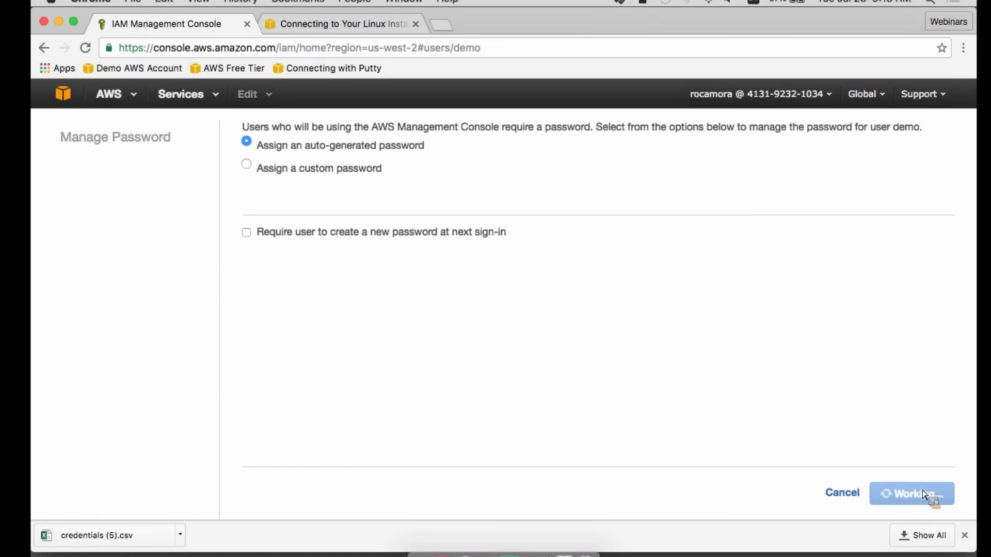
pyautogui.click(888, 493)
# - Review the demo user's security credentials and the virtual MFA device setup, leaving it without activating a device
pyautogui.scroll(3, 371, 427)
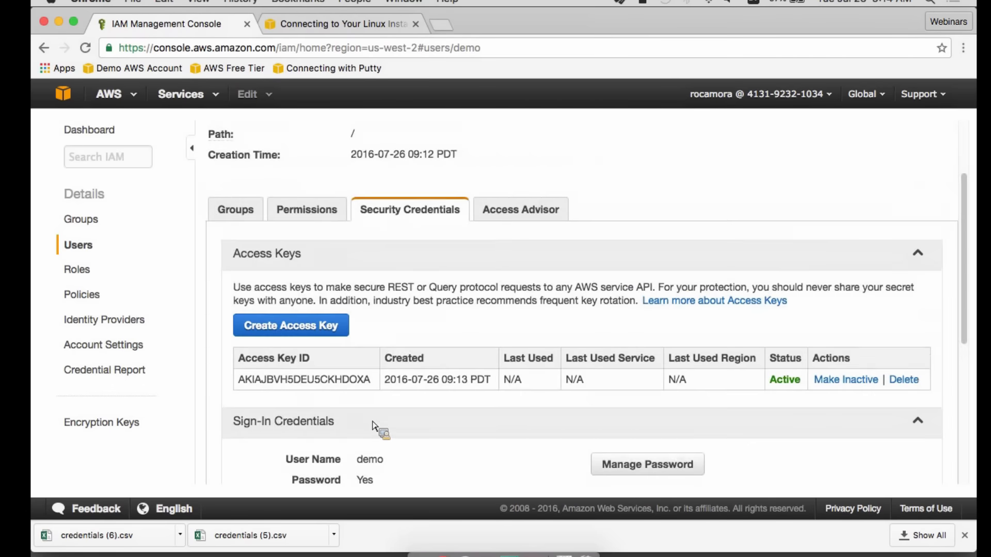
pyautogui.scroll(3, 375, 426)
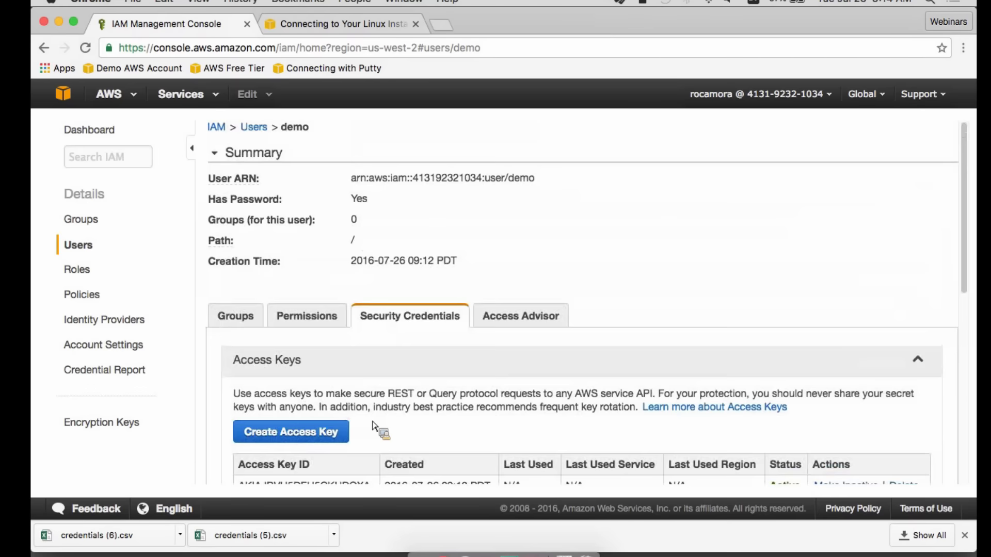
pyautogui.scroll(-3, 372, 422)
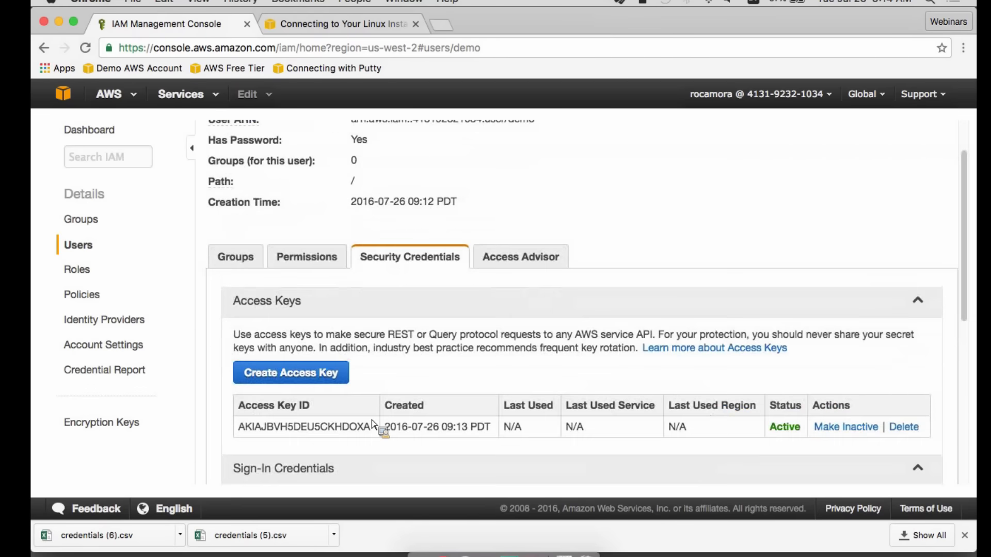
pyautogui.scroll(-3, 373, 423)
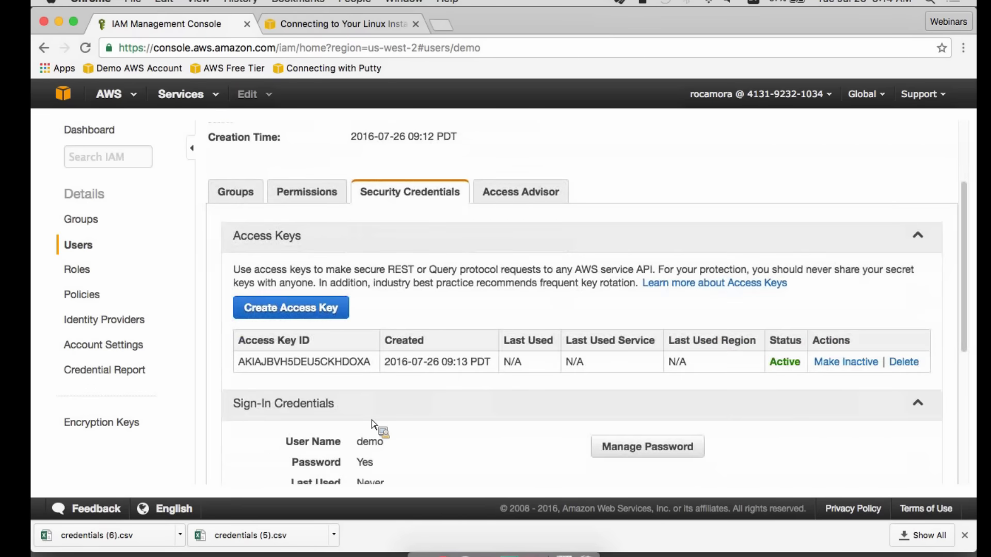
pyautogui.scroll(-10, 372, 423)
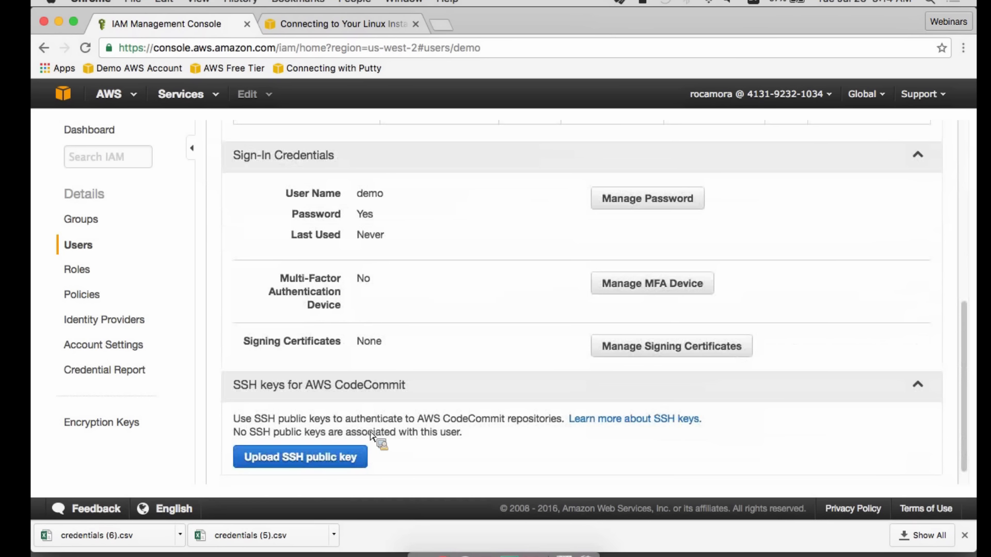
pyautogui.click(666, 292)
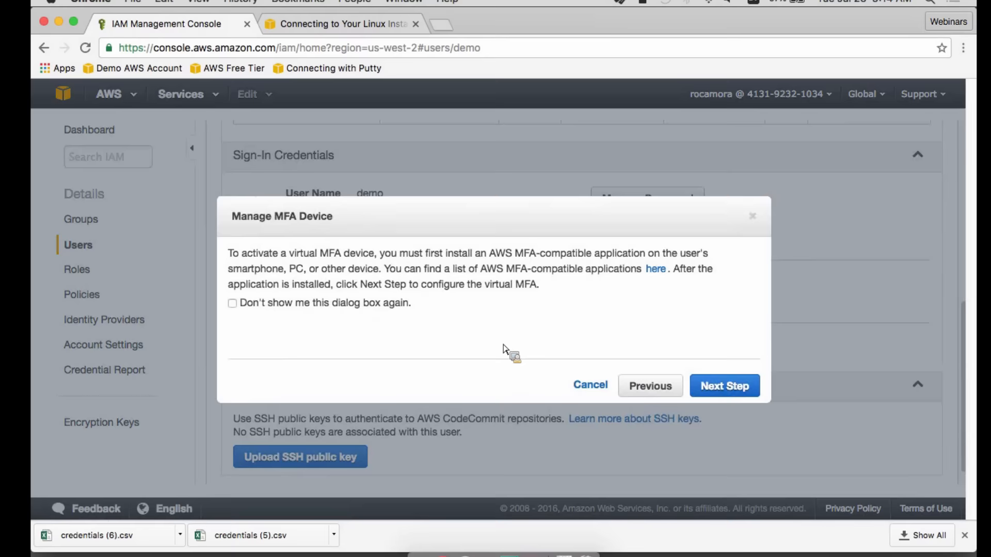
pyautogui.click(747, 389)
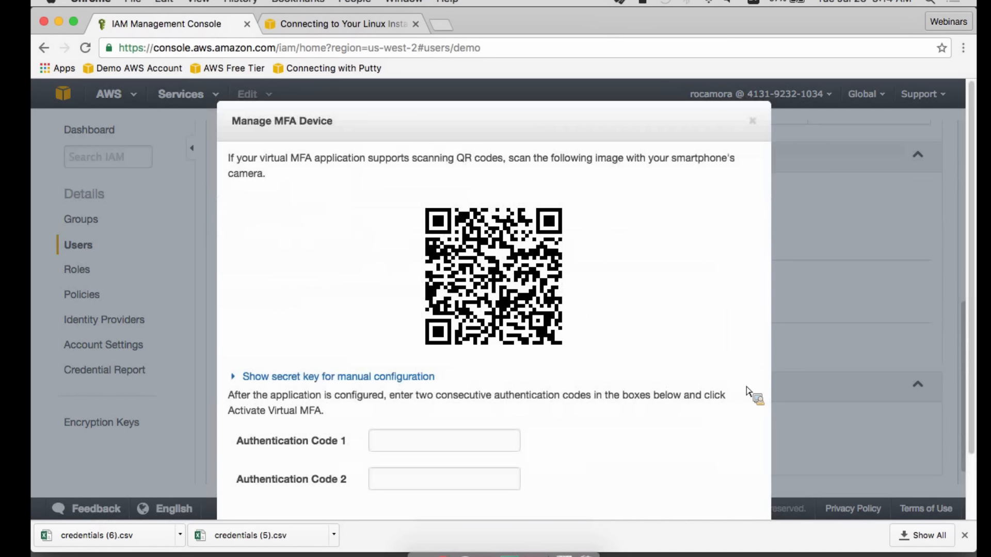
pyautogui.scroll(-5, 712, 407)
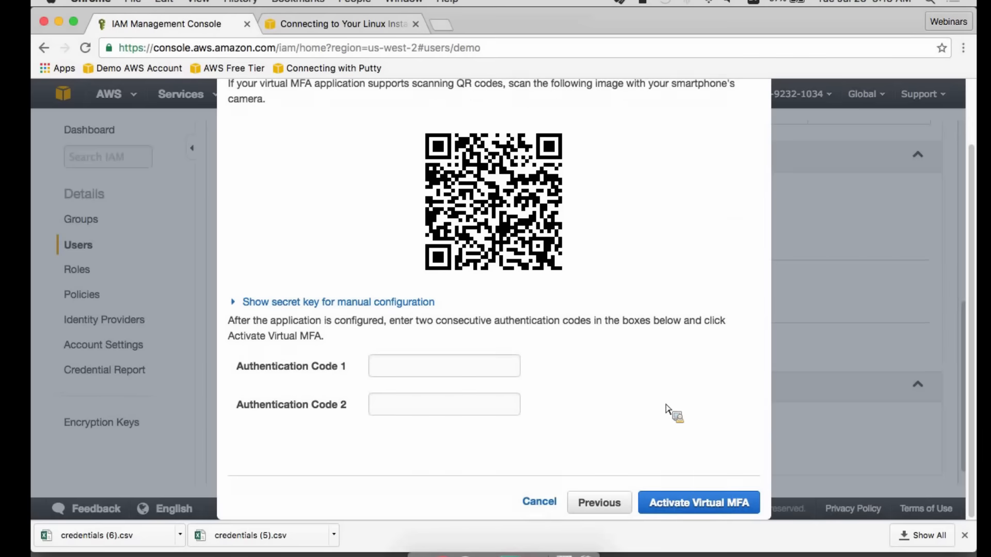
pyautogui.click(539, 502)
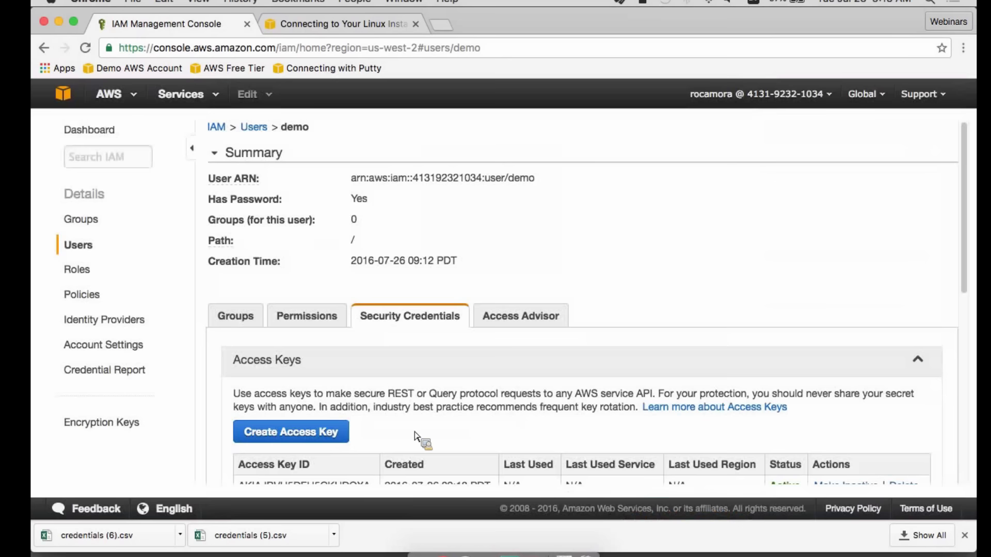
# - Search the managed policies available for the demo user for "poweruser" and leave without attaching one
pyautogui.click(311, 317)
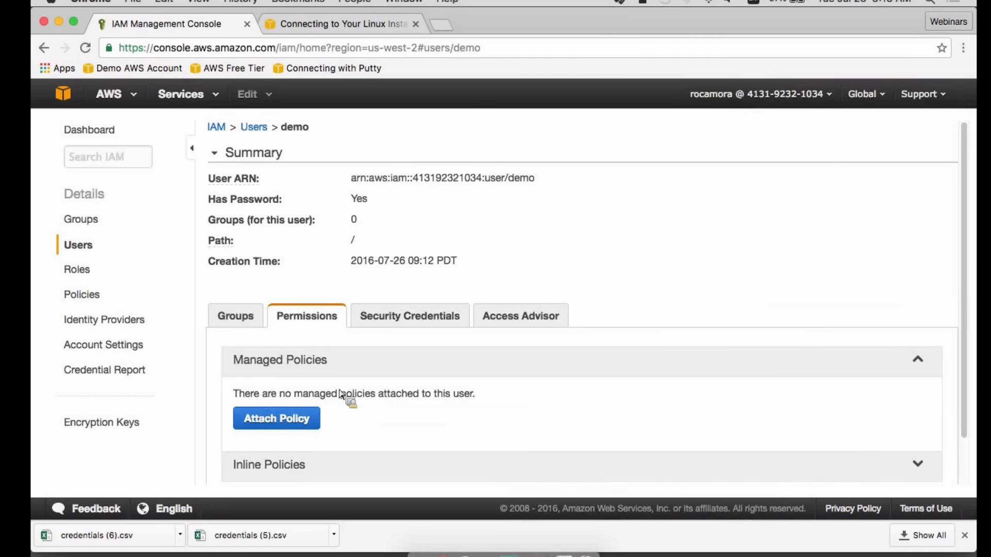
pyautogui.scroll(-2, 340, 402)
pyautogui.click(276, 380)
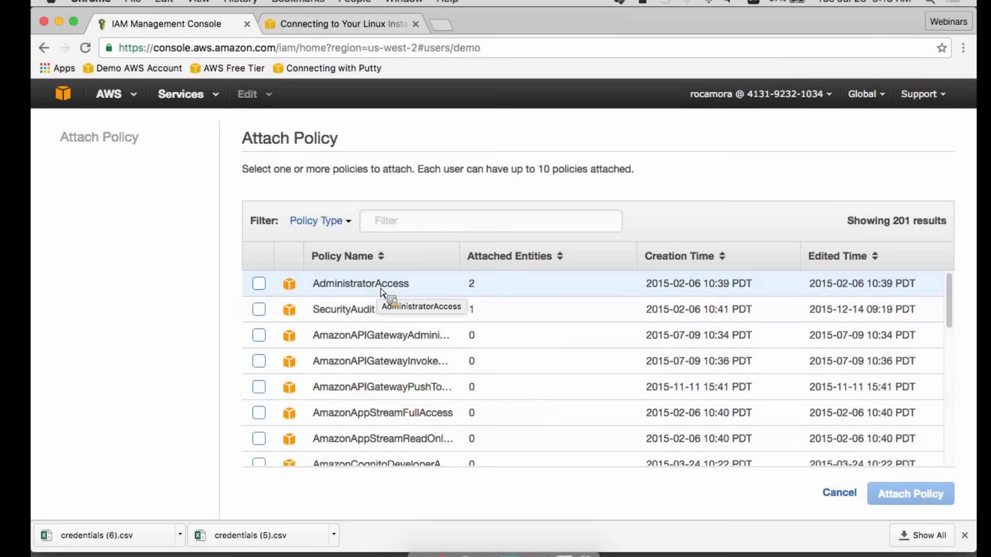
pyautogui.click(428, 229)
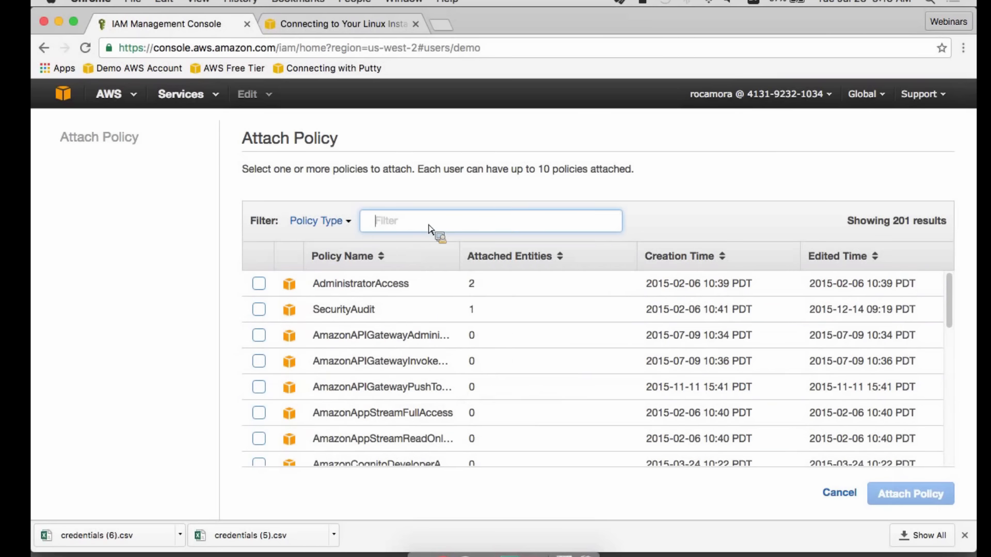
pyautogui.write('poweruser')
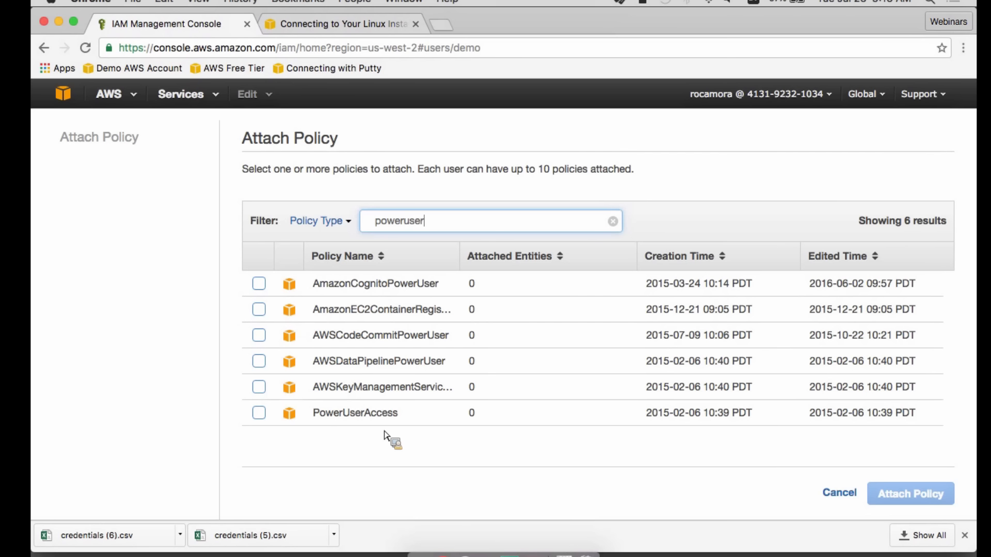
pyautogui.click(846, 495)
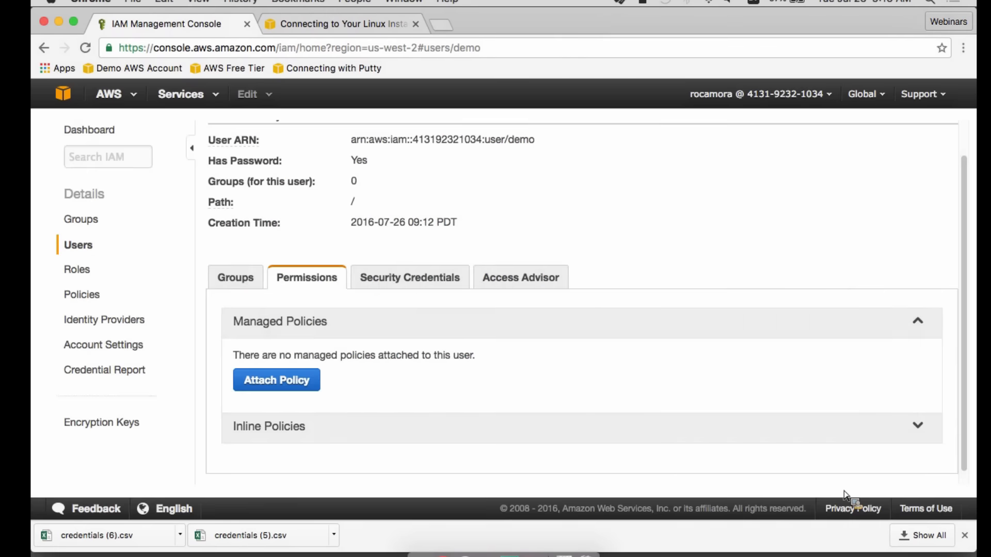
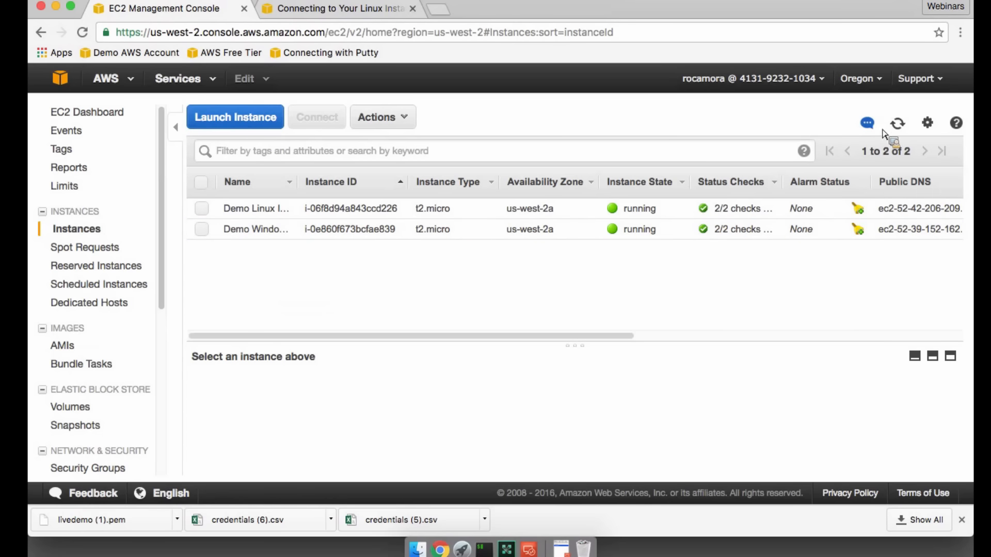
# - Start launching a new EC2 instance and choose the Amazon Linux AMI 2016.03.3 (HVM), SSD Volume Type image
pyautogui.click(235, 117)
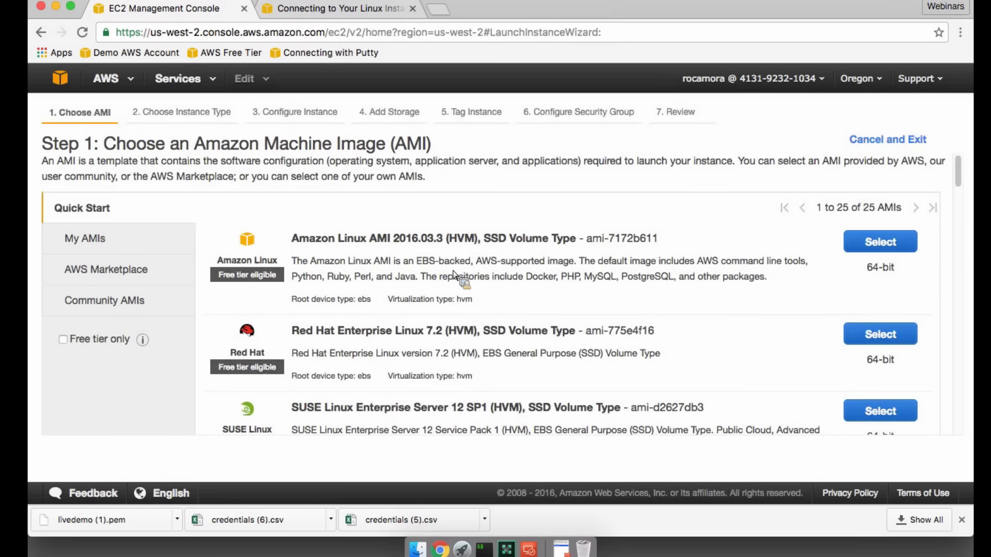
pyautogui.scroll(-10, 368, 339)
pyautogui.scroll(-4, 367, 338)
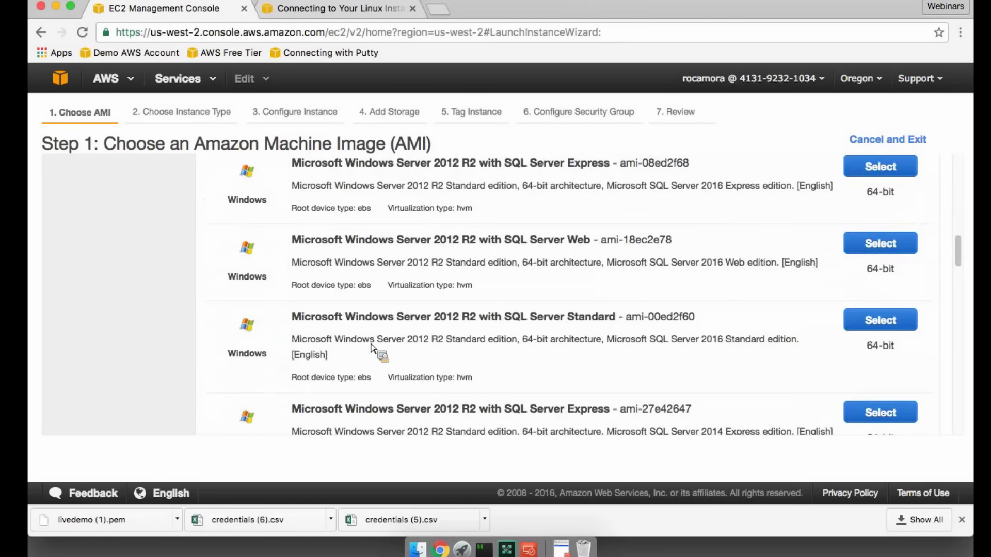
pyautogui.scroll(5, 371, 349)
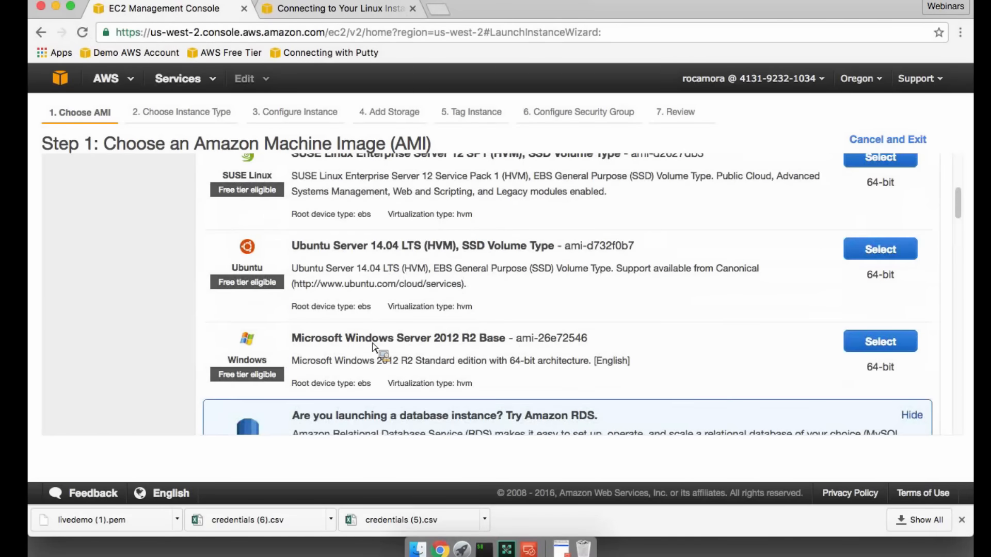
pyautogui.scroll(4, 374, 348)
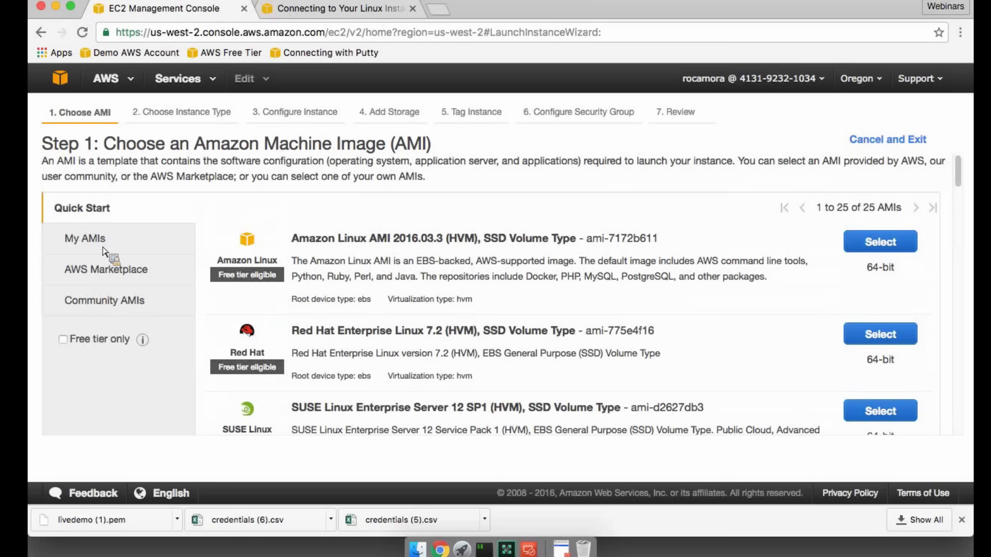
pyautogui.scroll(-1, 383, 309)
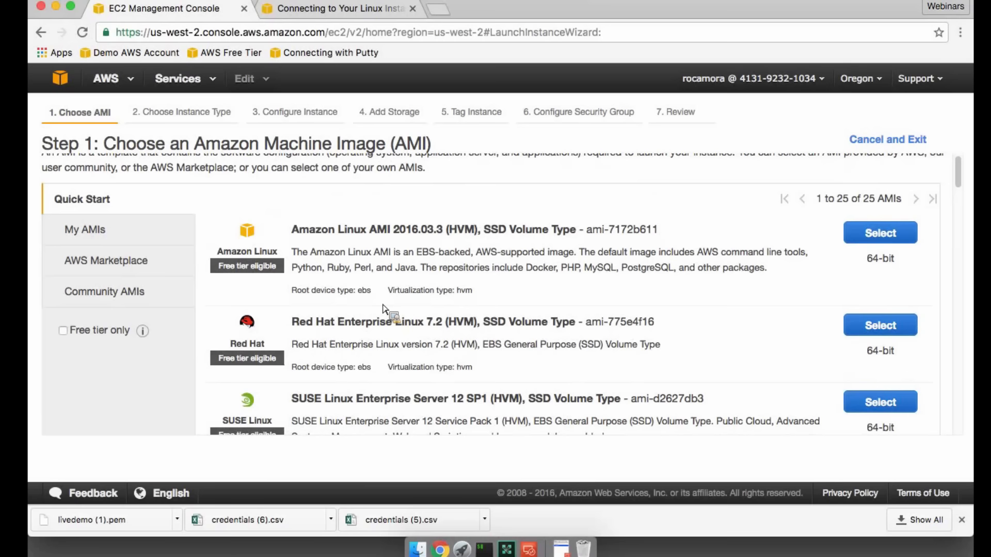
pyautogui.scroll(-5, 288, 314)
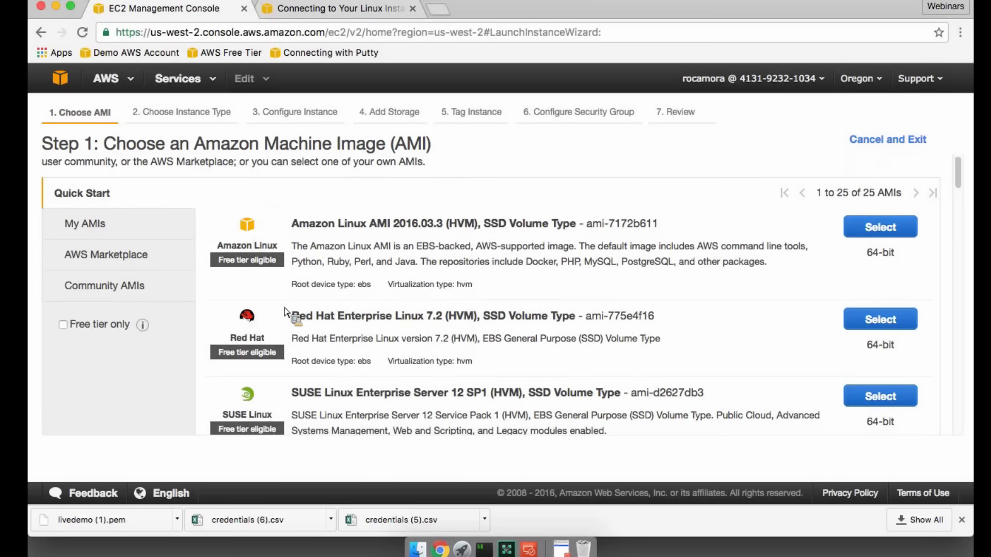
pyautogui.scroll(5, 283, 321)
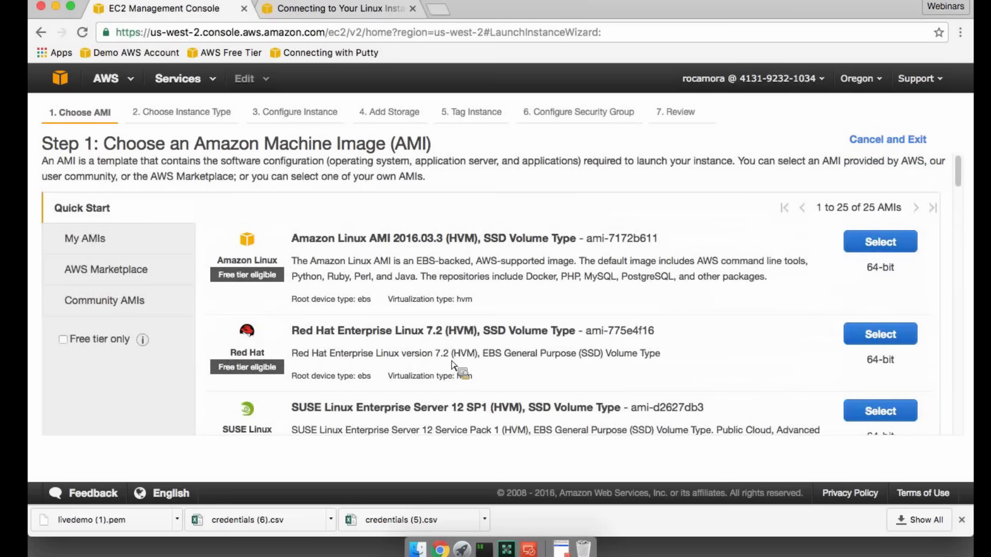
pyautogui.click(880, 242)
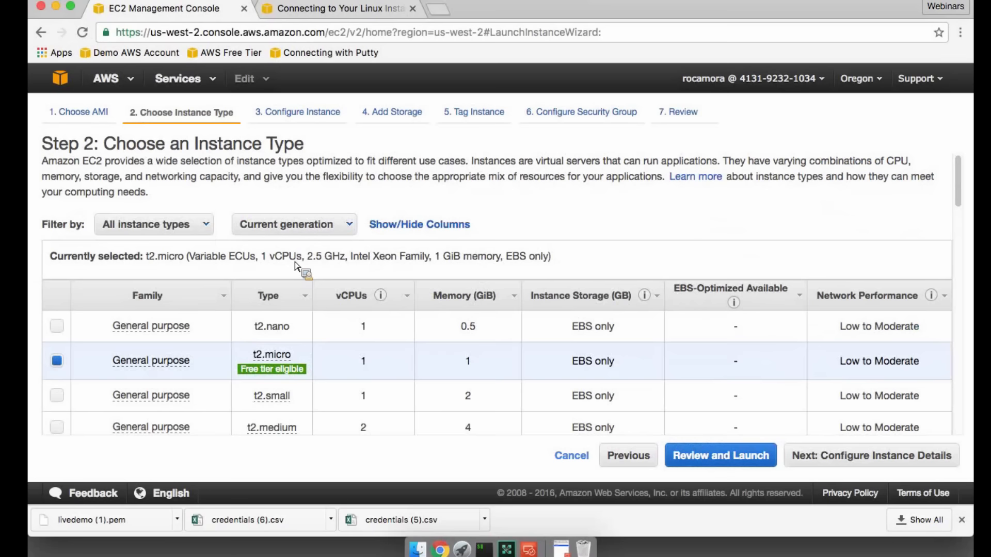
# - Look through the instance type categories and sizes, then continue to the instance details with t2.micro selected
pyautogui.scroll(-2, 295, 265)
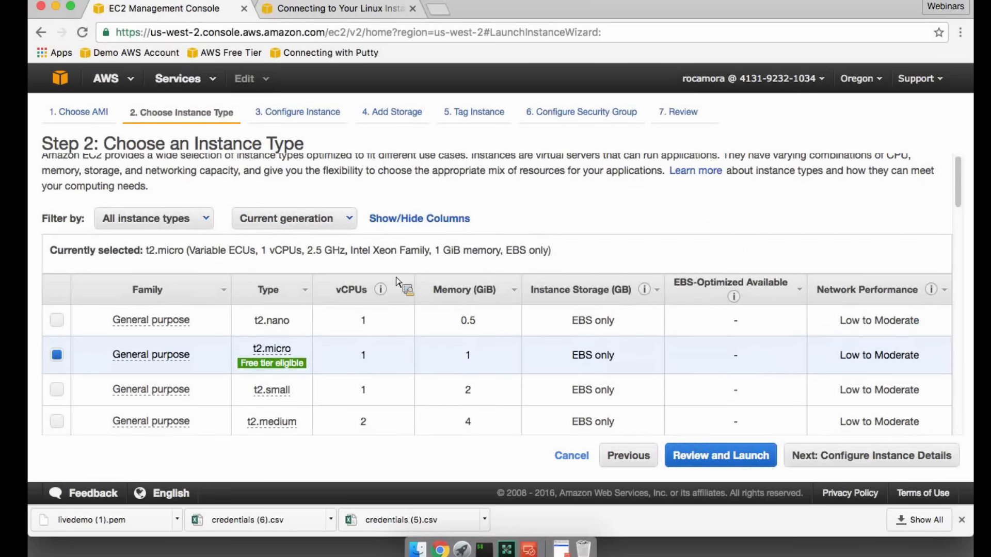
pyautogui.scroll(-1, 382, 317)
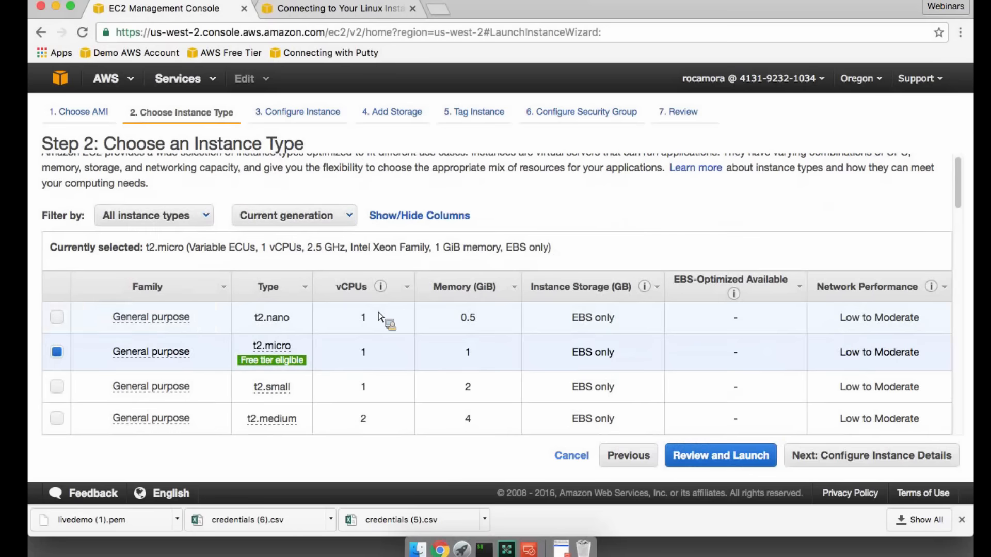
pyautogui.click(185, 222)
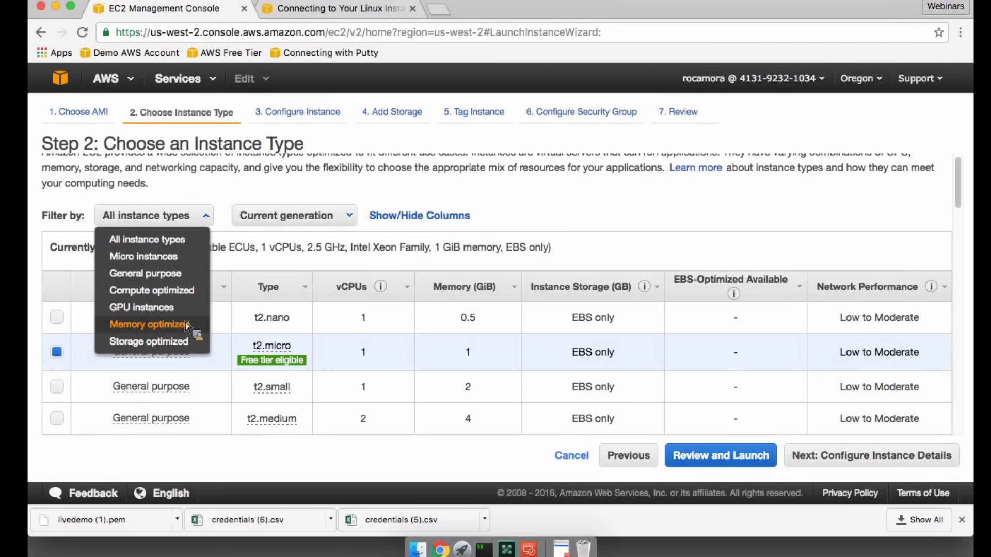
pyautogui.click(208, 214)
pyautogui.scroll(-5, 361, 369)
pyautogui.scroll(3, 358, 365)
pyautogui.moveTo(295, 294)
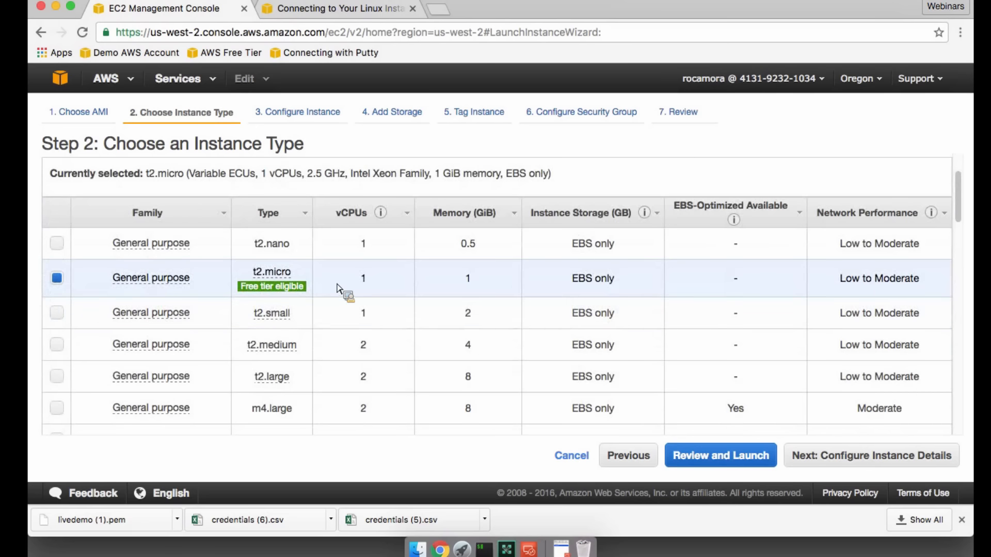
pyautogui.click(851, 464)
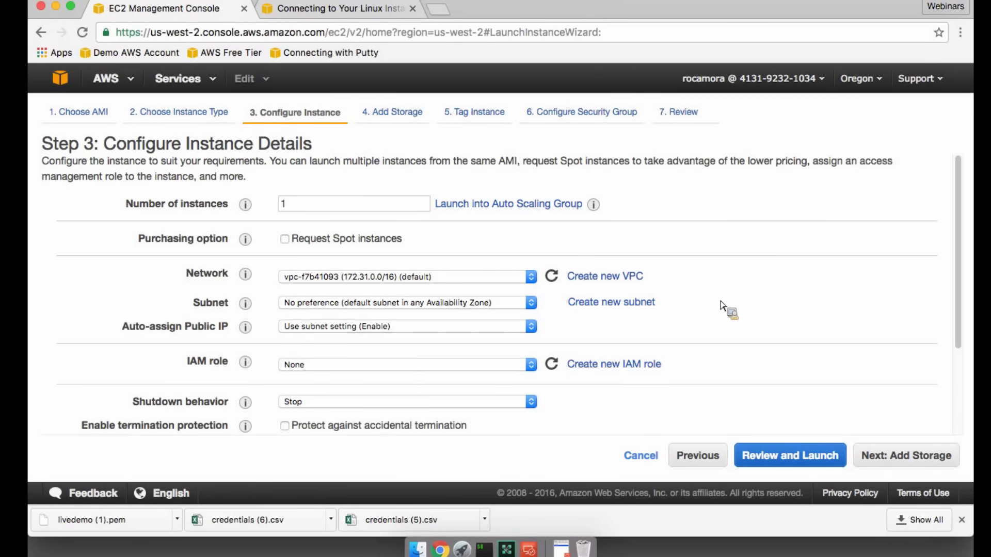
# - Check the public IP assignment options, keep "Use subnet setting (Enable)" and the other default instance details, and continue to storage
pyautogui.scroll(-5, 719, 305)
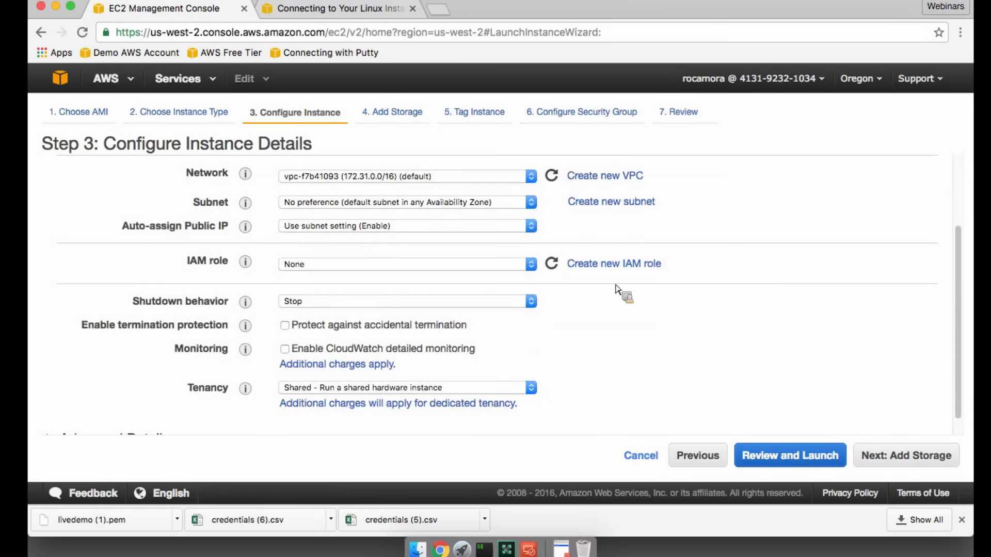
pyautogui.moveTo(252, 225)
pyautogui.click(405, 227)
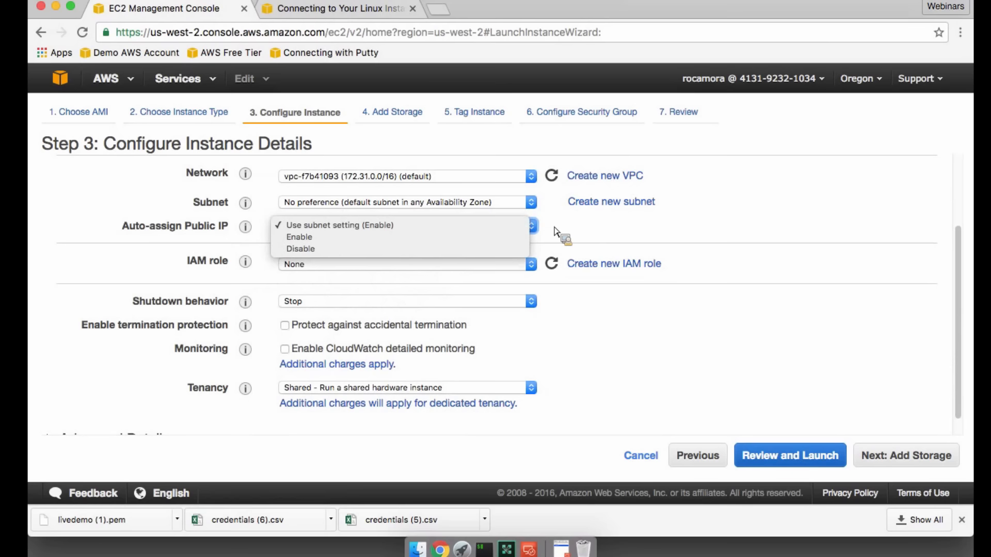
pyautogui.click(555, 230)
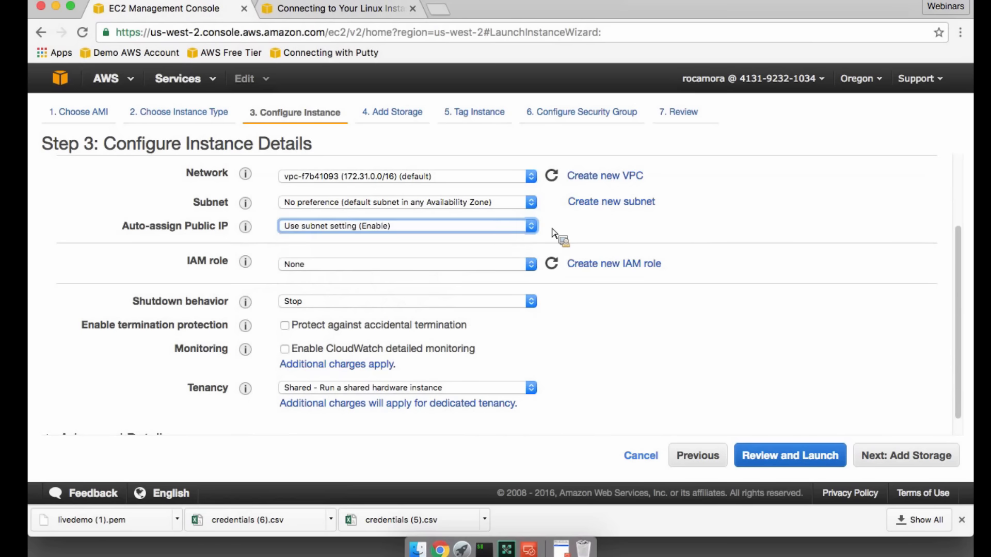
pyautogui.click(905, 455)
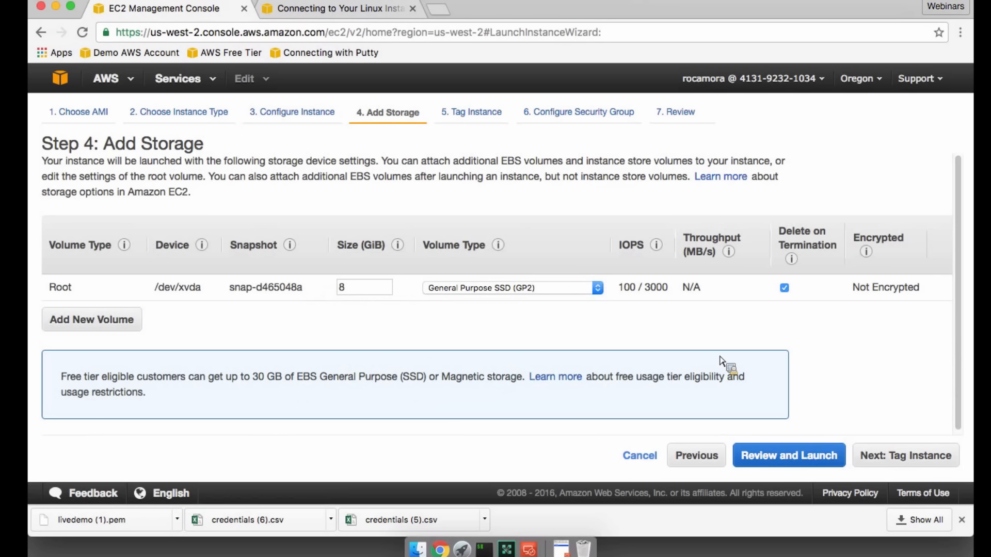
# - Accept the default root volume and tag the instance with the Name value "Live Demo"
pyautogui.click(926, 456)
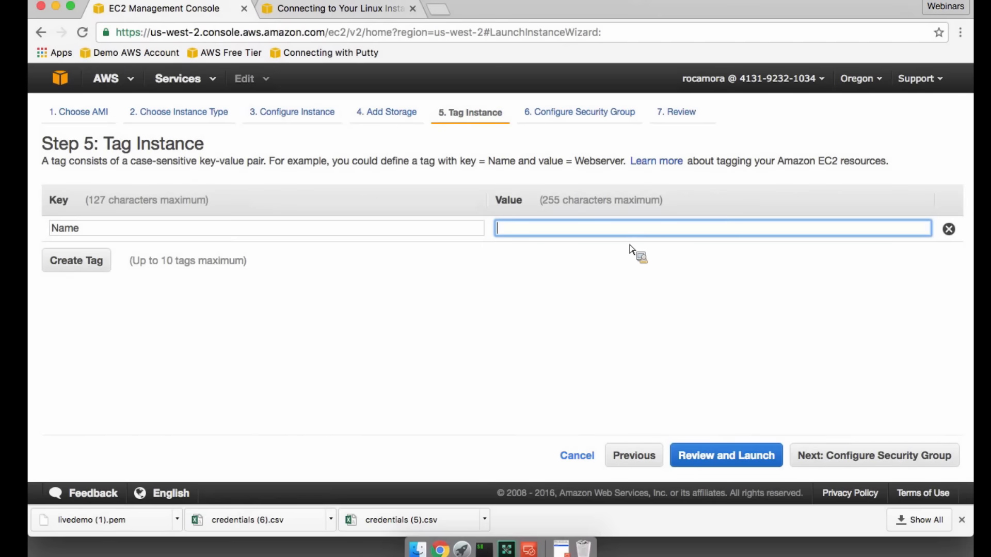
pyautogui.write('Live Demo')
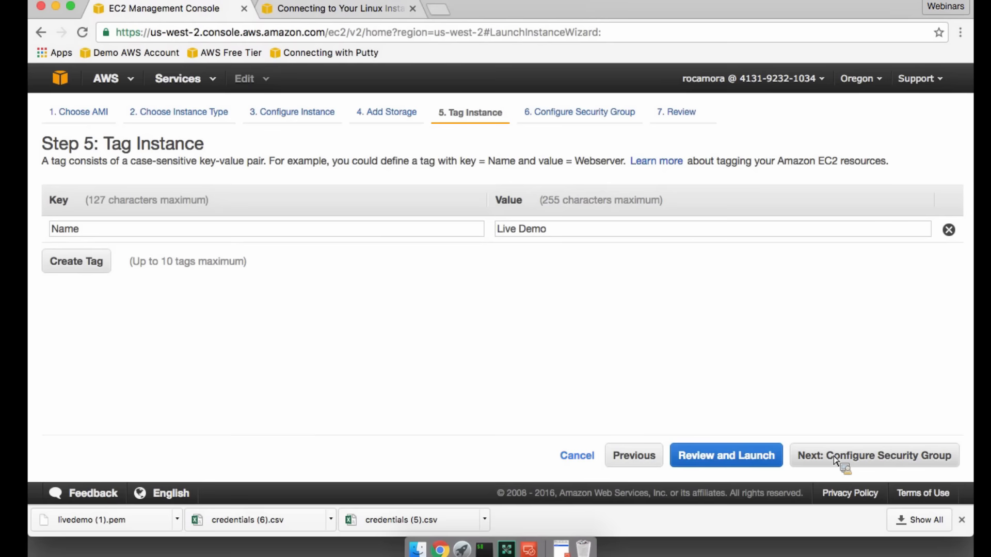
pyautogui.click(836, 459)
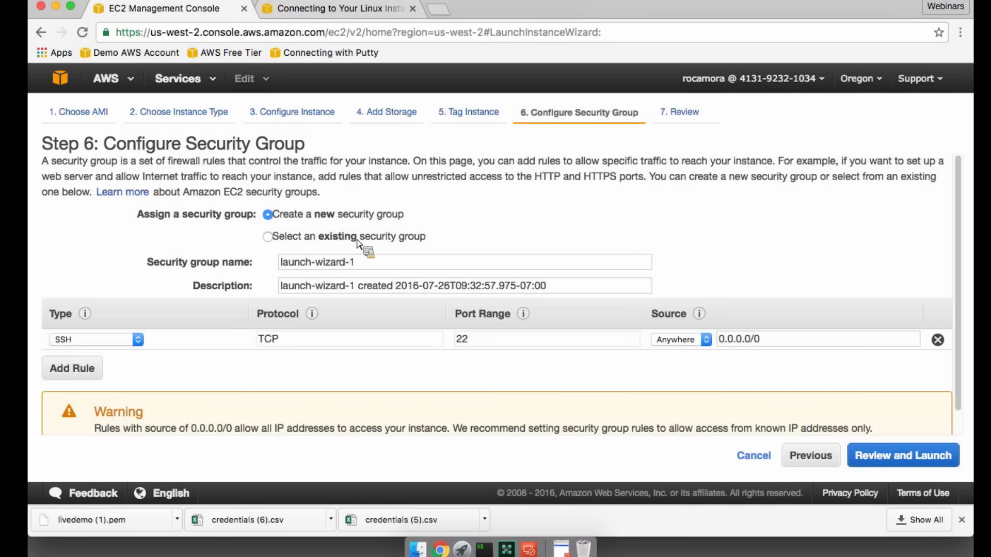
# - Assign the existing security group "demo" to the instance and proceed to the launch review
pyautogui.click(358, 238)
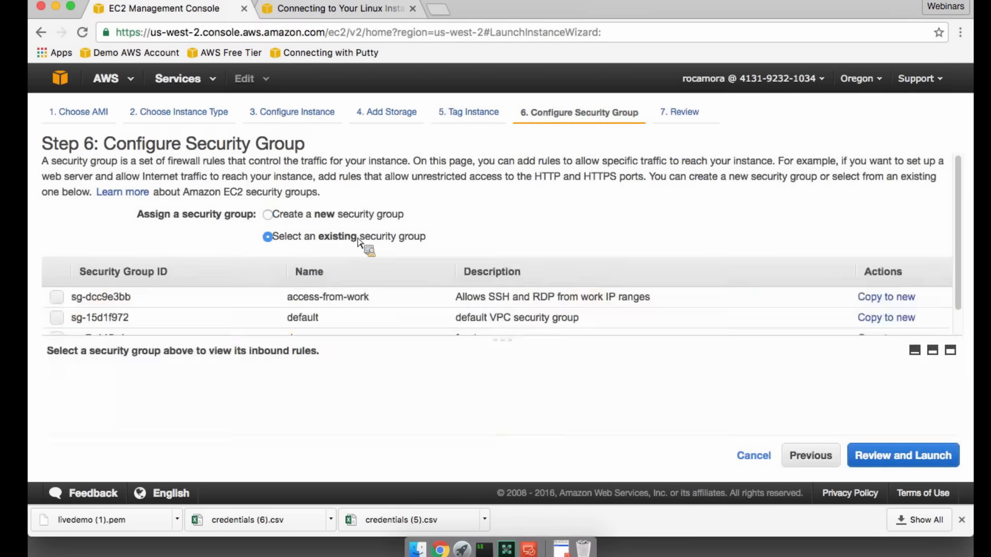
pyautogui.moveTo(502, 340); pyautogui.dragTo(502, 370)
pyautogui.click(57, 338)
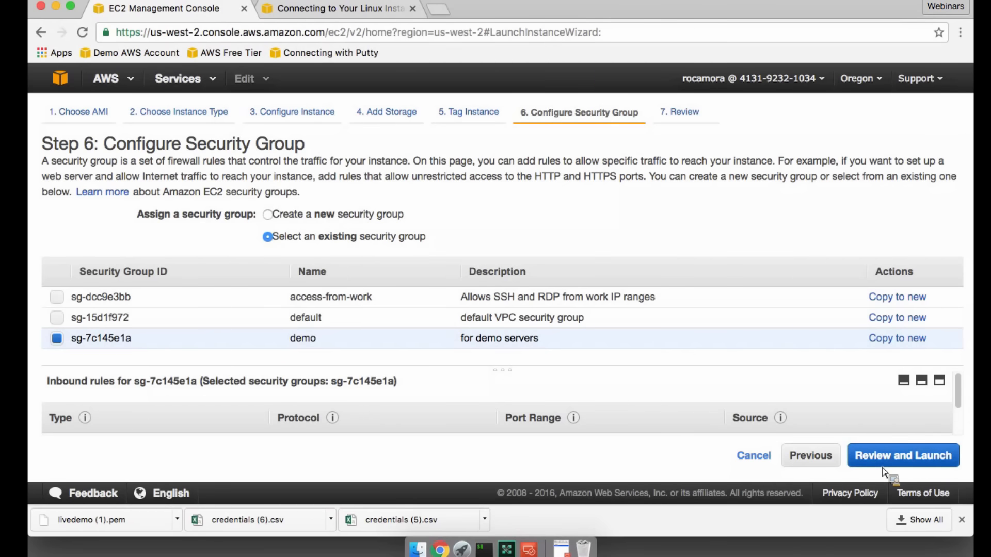
pyautogui.click(909, 459)
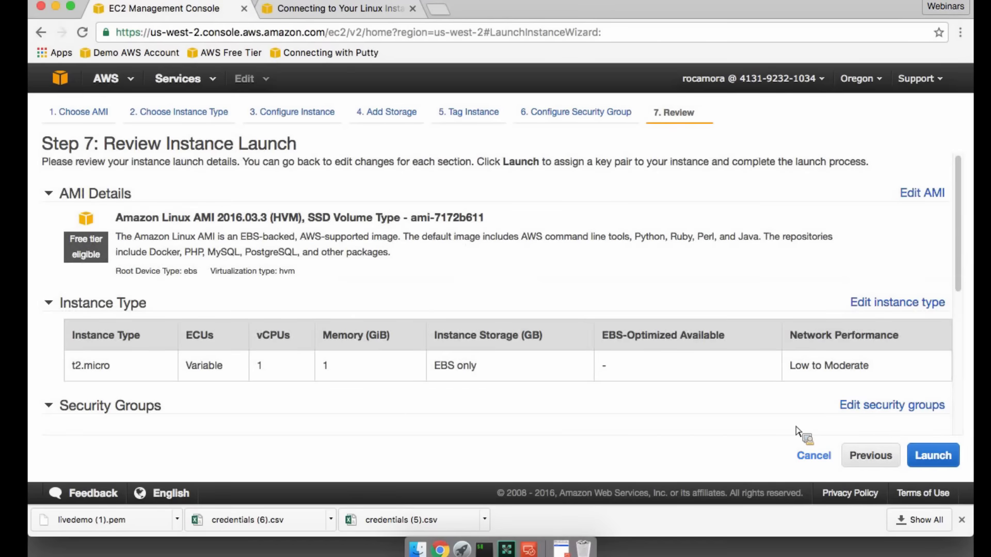
# - Review the launch settings and launch the instance with the existing livedemo key pair, acknowledging access to its private key file
pyautogui.scroll(-2, 381, 327)
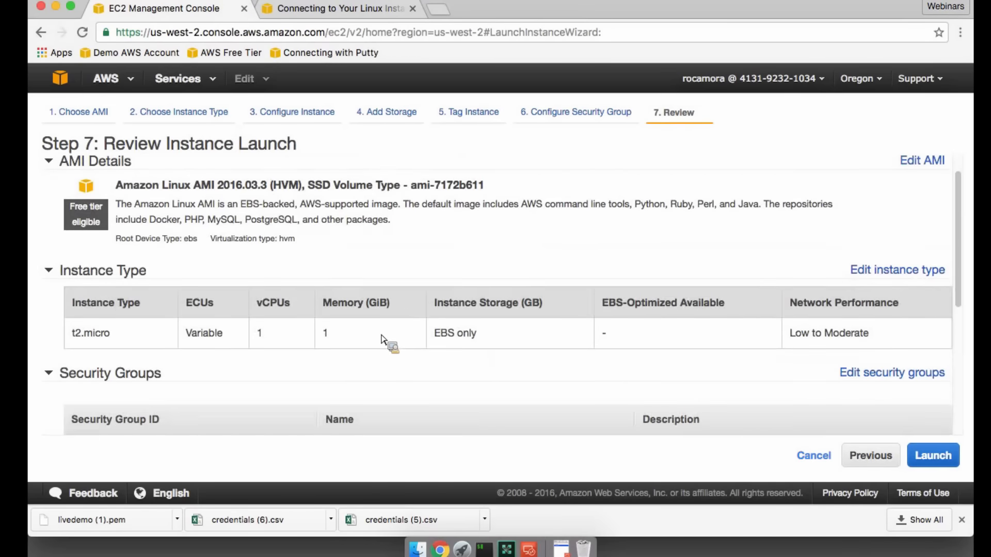
pyautogui.scroll(-3, 381, 338)
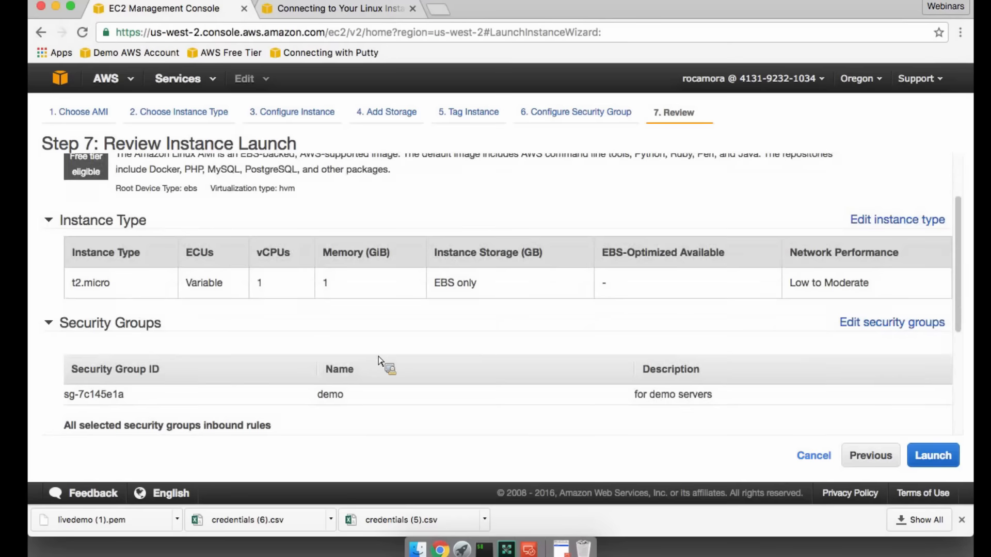
pyautogui.scroll(-1, 380, 359)
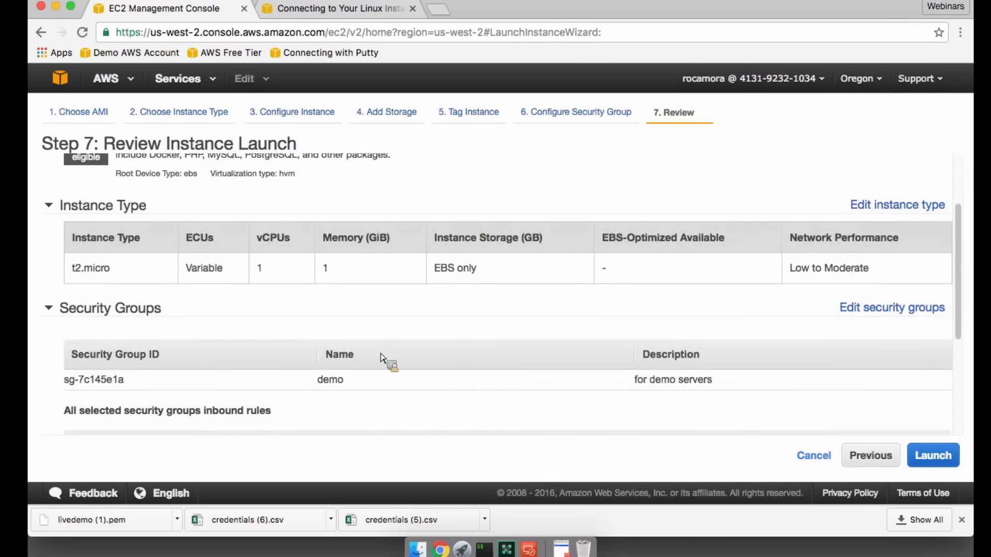
pyautogui.scroll(-6, 380, 359)
pyautogui.scroll(-1, 384, 354)
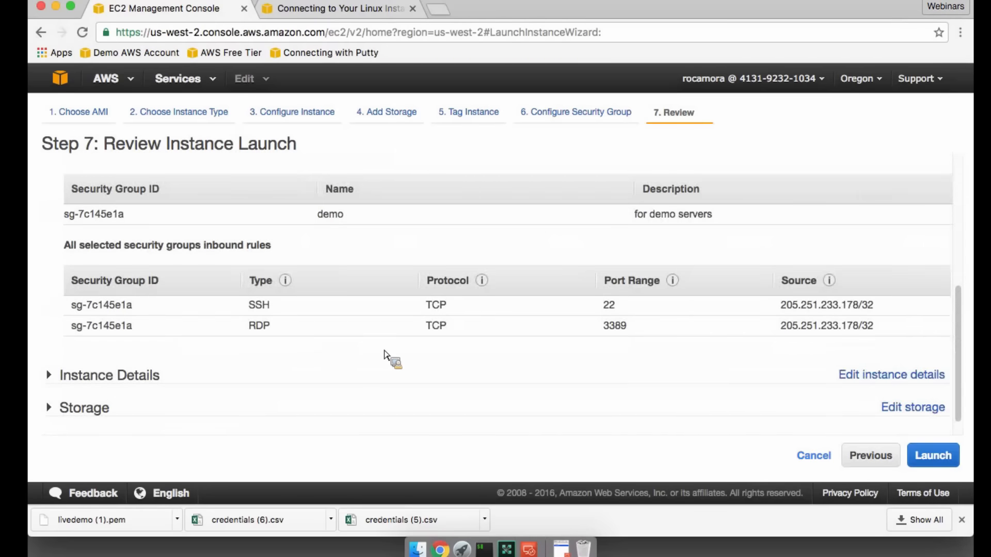
pyautogui.click(949, 464)
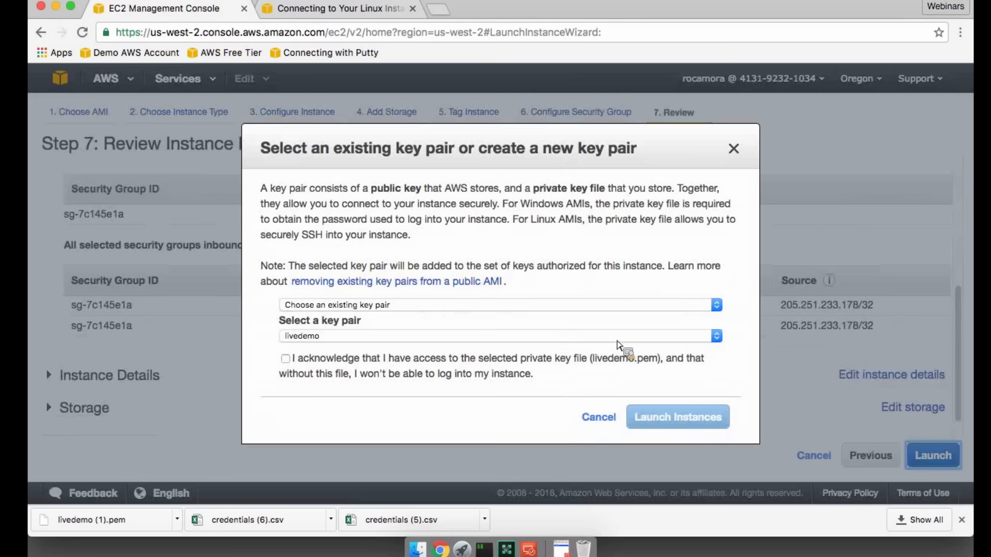
pyautogui.click(505, 336)
pyautogui.click(503, 338)
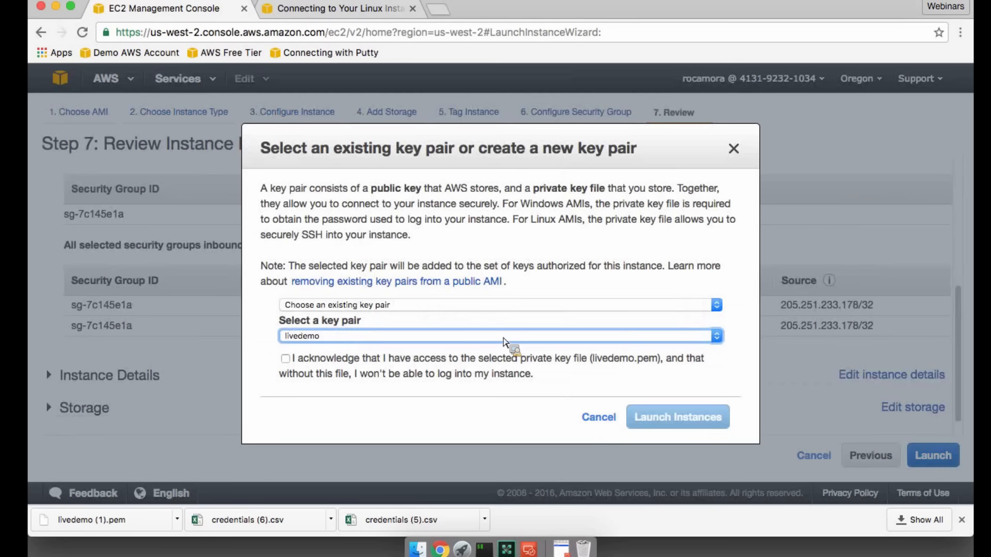
pyautogui.click(285, 358)
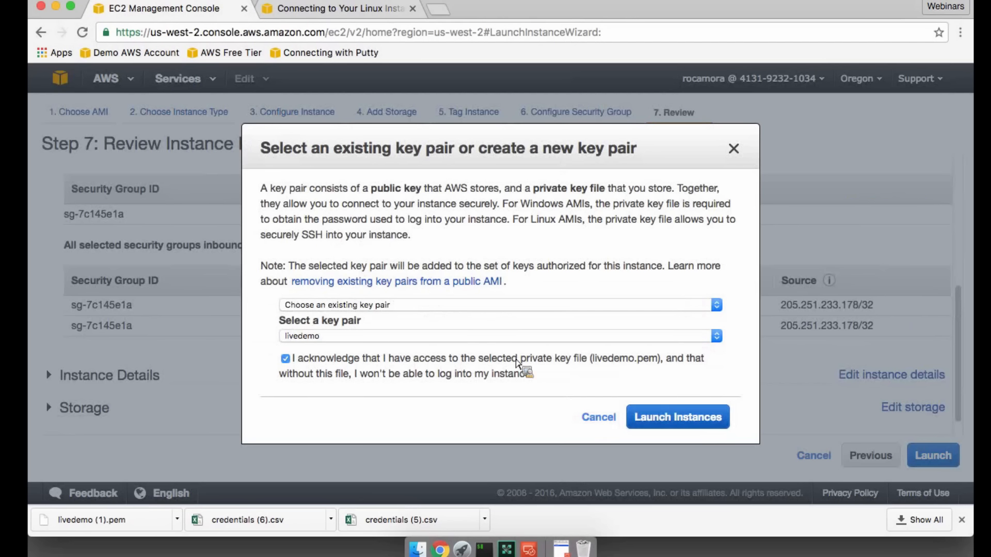
pyautogui.click(664, 417)
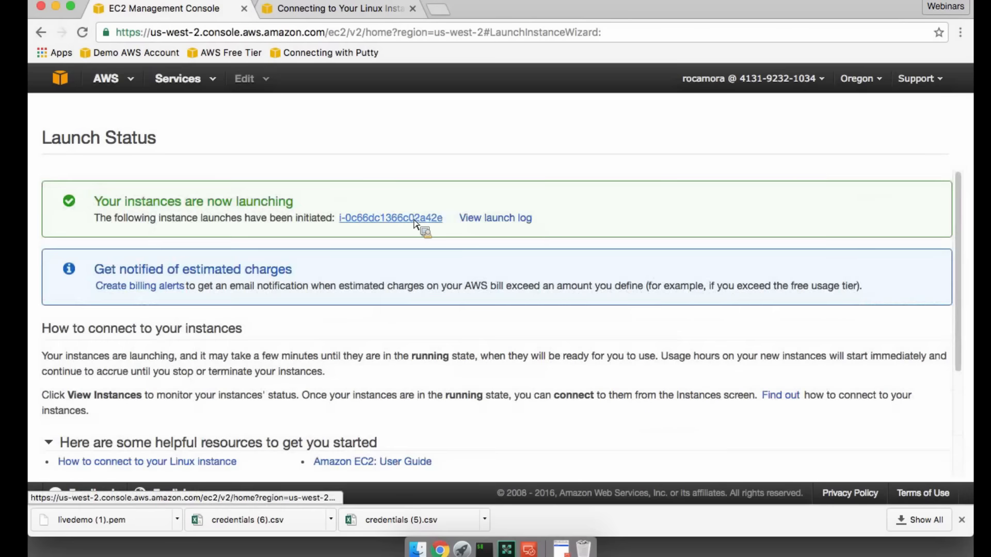
# - Open the new instance in the instances list, clear the search filter and widen the Name column to fit the full instance names
pyautogui.click(414, 221)
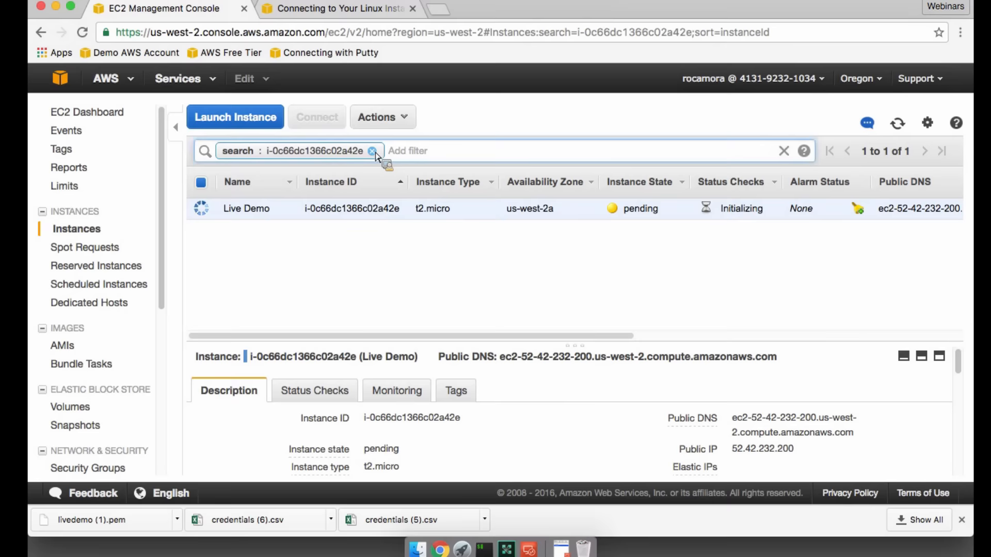
pyautogui.click(376, 150)
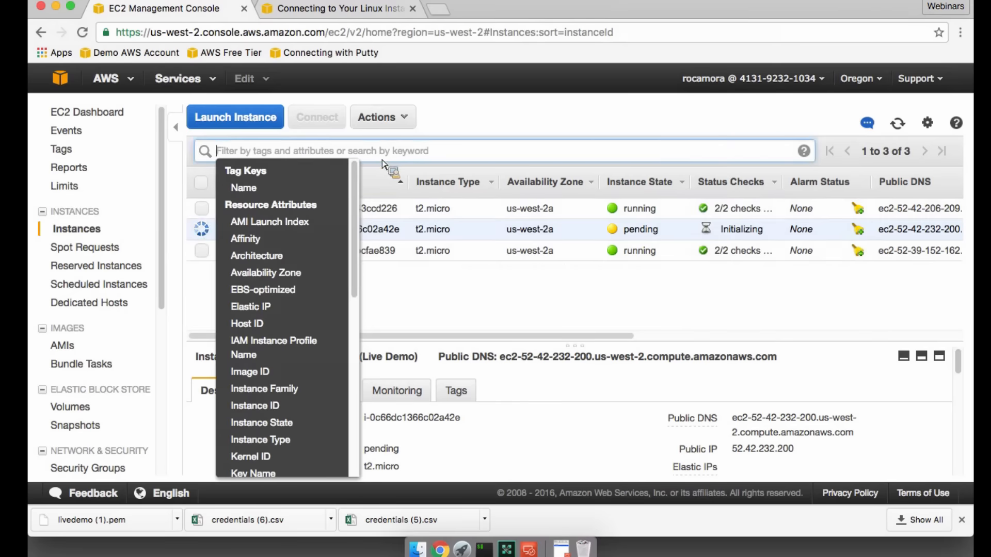
pyautogui.click(464, 129)
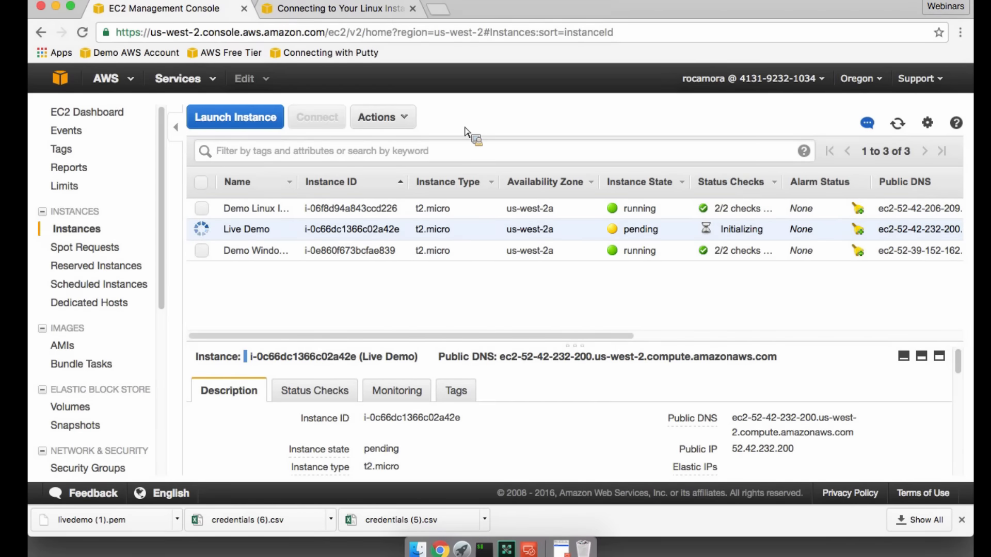
pyautogui.moveTo(298, 182); pyautogui.dragTo(386, 185)
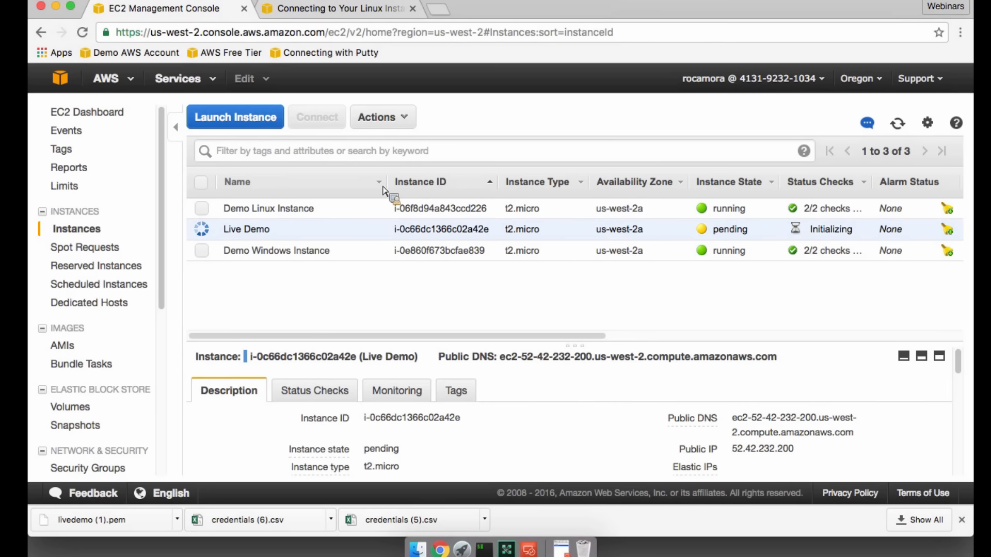
# - Select the Demo Linux Instance in the instances list and copy its public DNS name
pyautogui.click(312, 212)
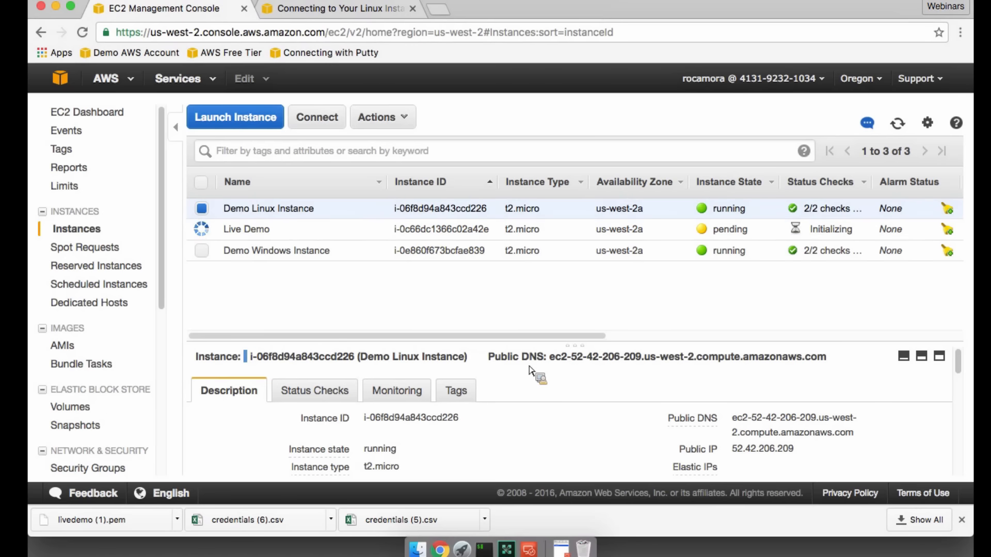
pyautogui.scroll(-1, 542, 438)
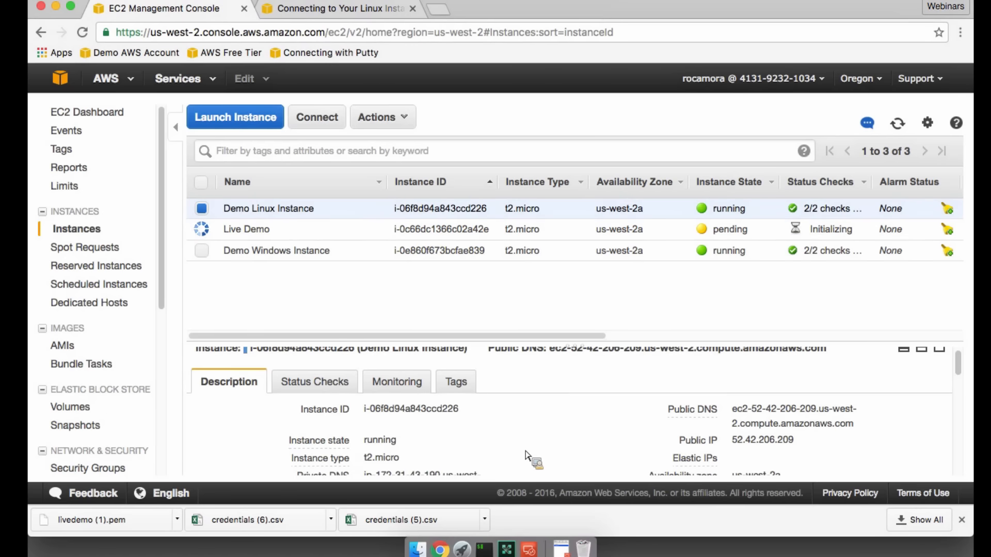
pyautogui.scroll(1, 702, 431)
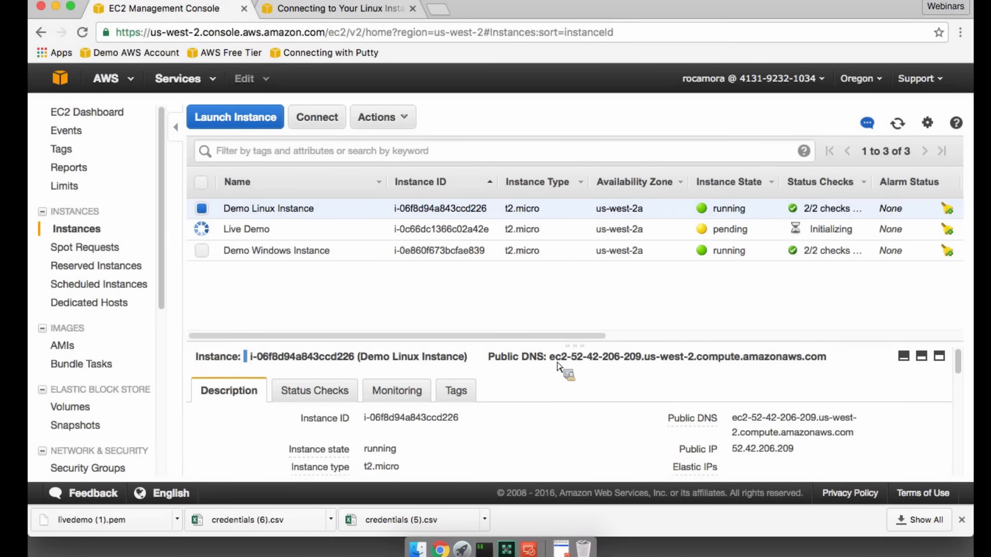
pyautogui.moveTo(551, 360); pyautogui.dragTo(801, 367)
pyautogui.rightClick(796, 366)
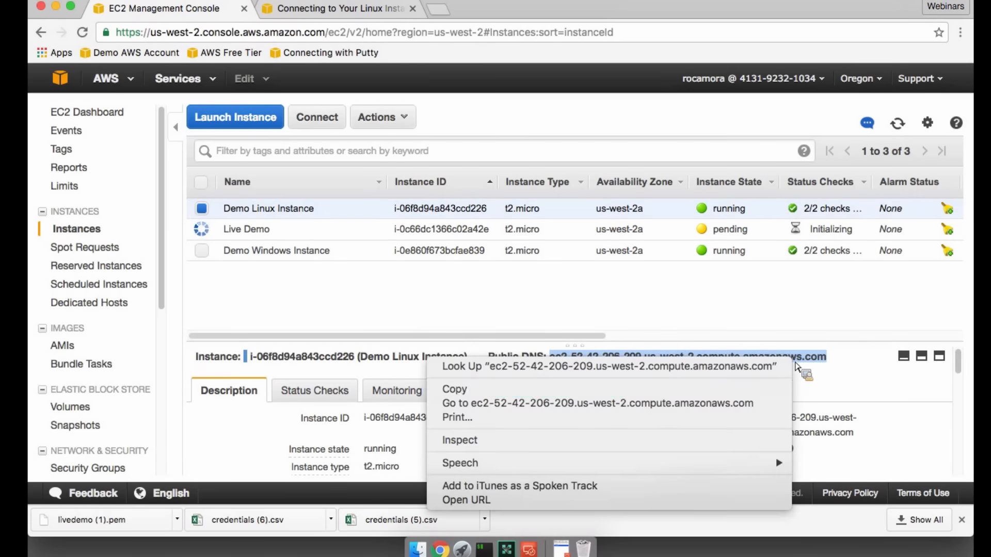
pyautogui.click(738, 390)
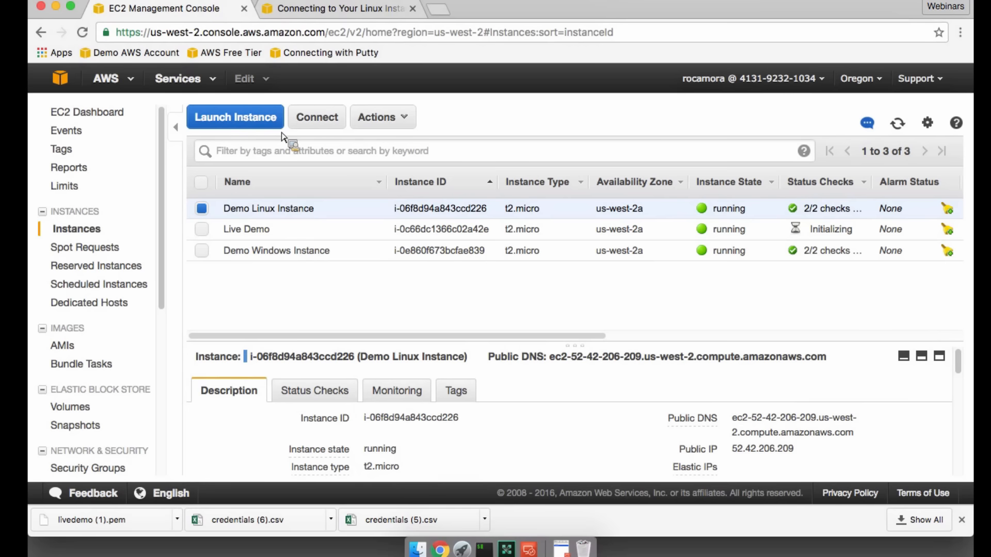
# - Review the AWS guide's prerequisites and PuTTYgen key conversion instructions for connecting from Windows, and return to the EC2 console
pyautogui.click(311, 9)
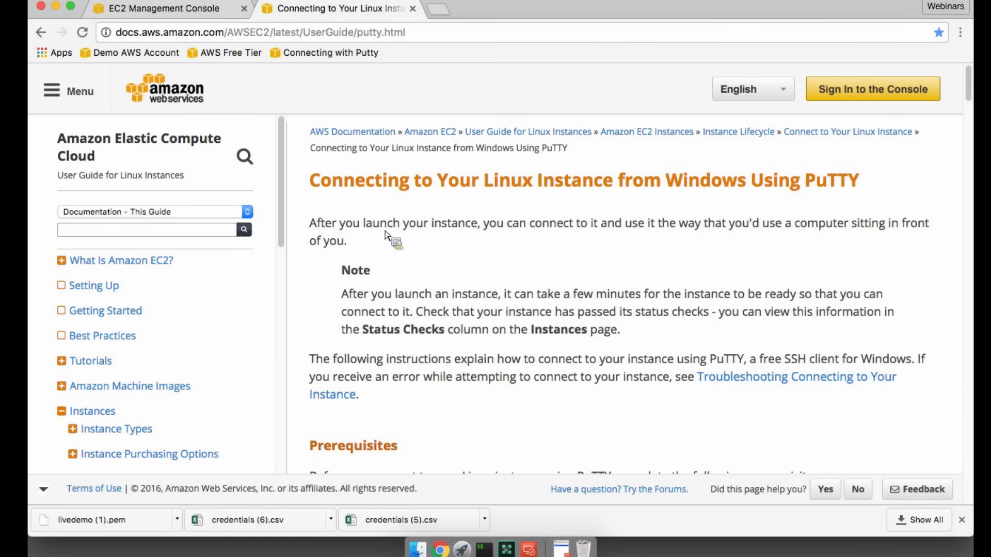
pyautogui.scroll(-1, 611, 328)
pyautogui.scroll(-6, 612, 328)
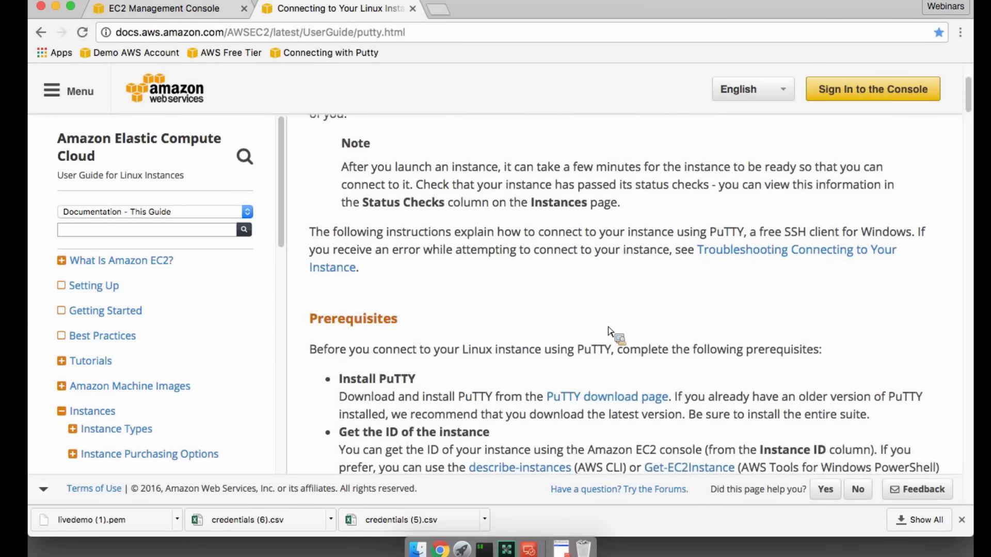
pyautogui.scroll(-4, 609, 335)
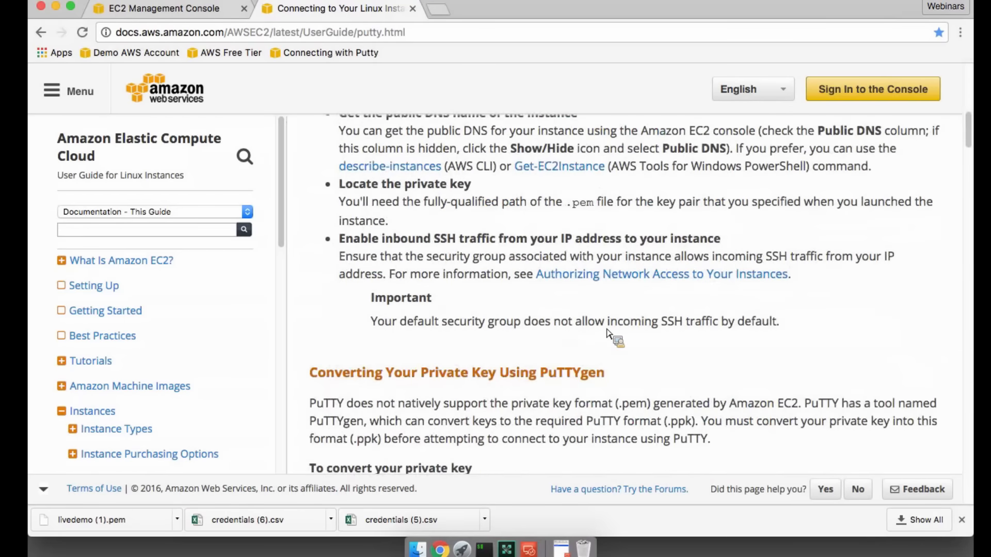
pyautogui.scroll(-5, 607, 330)
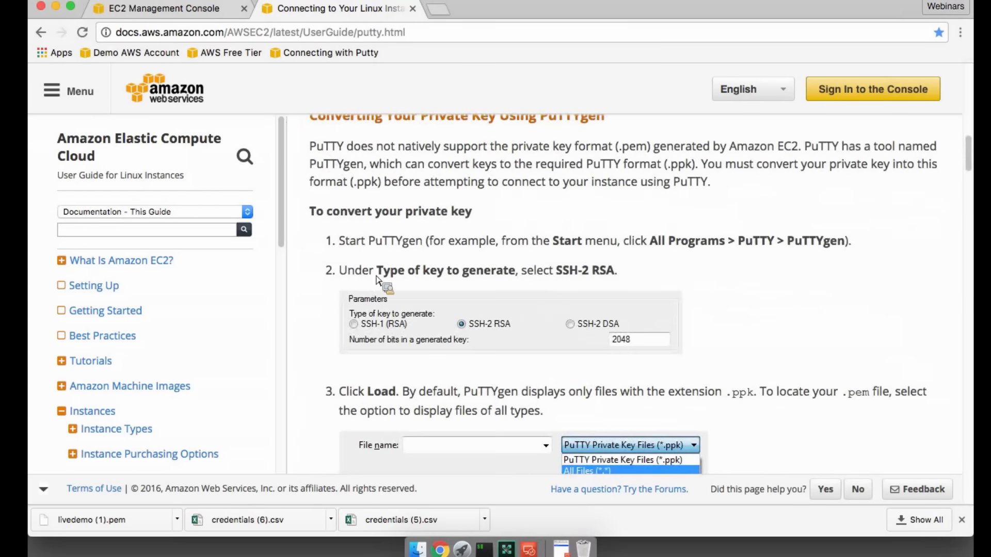
pyautogui.click(164, 9)
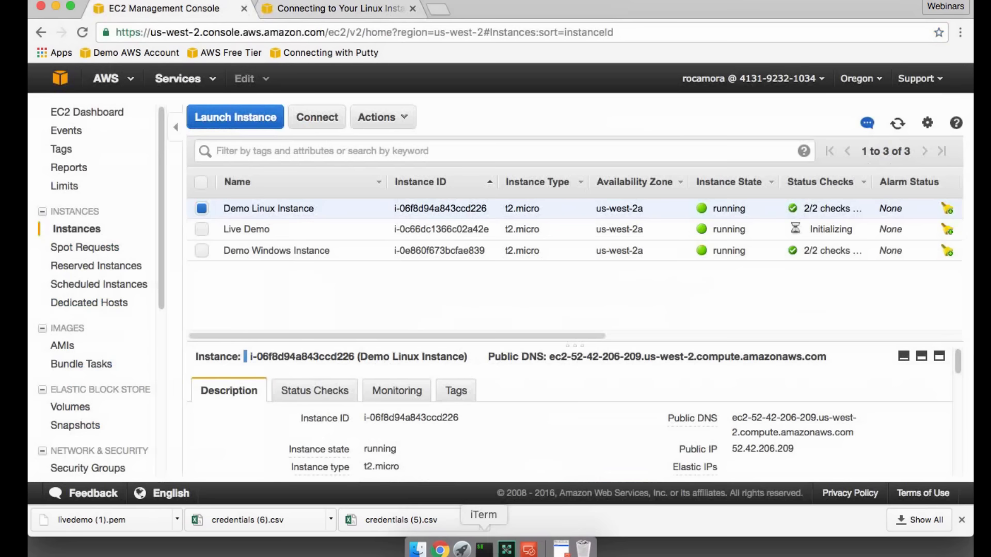
# - Switch to iTerm and list the files in the local Desktop folder
pyautogui.click(484, 549)
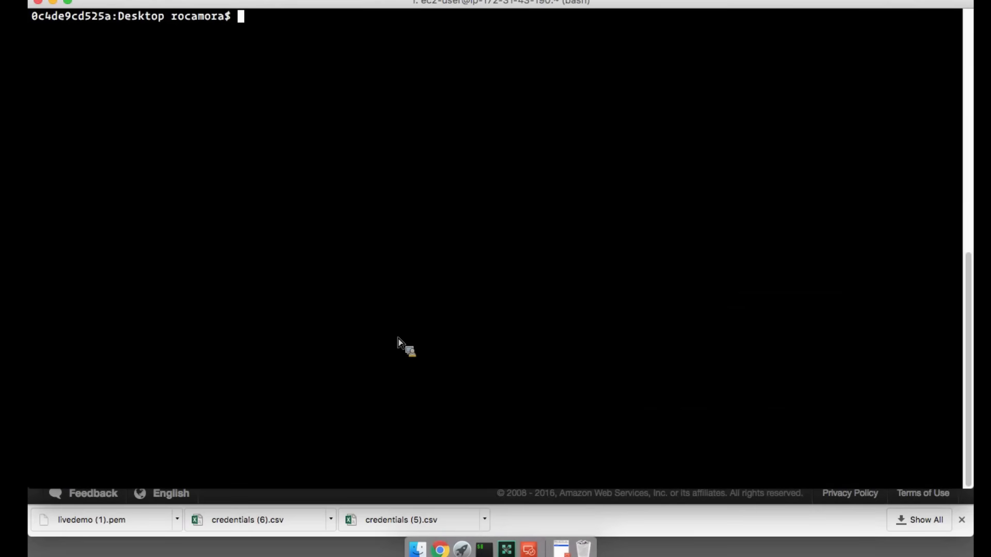
pyautogui.write('ls')
pyautogui.press('Return')
# - Connect over SSH to the copied public DNS name as ec2-user, using the .pem private key file from the Desktop
pyautogui.write('ssh ')
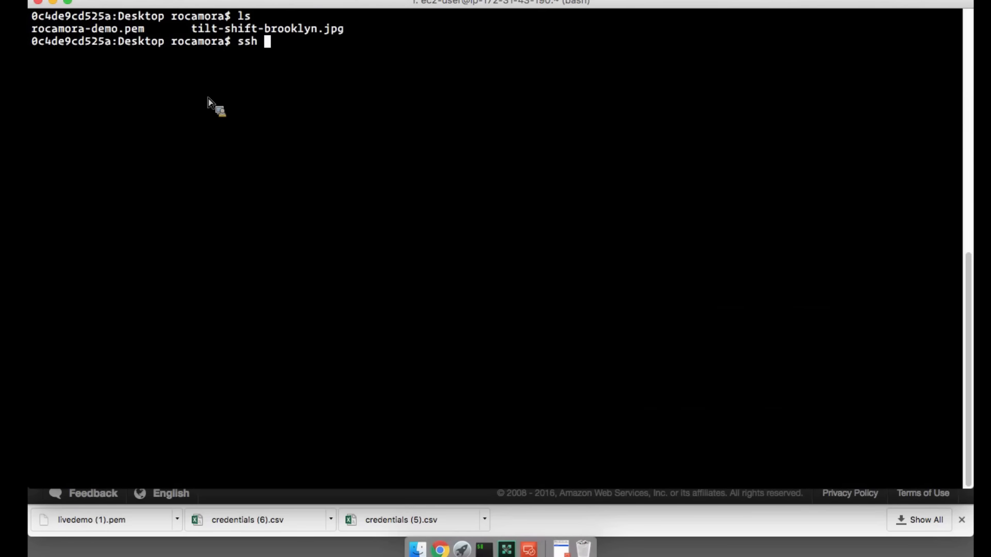
pyautogui.write('-i rocamora-demo.pem ')
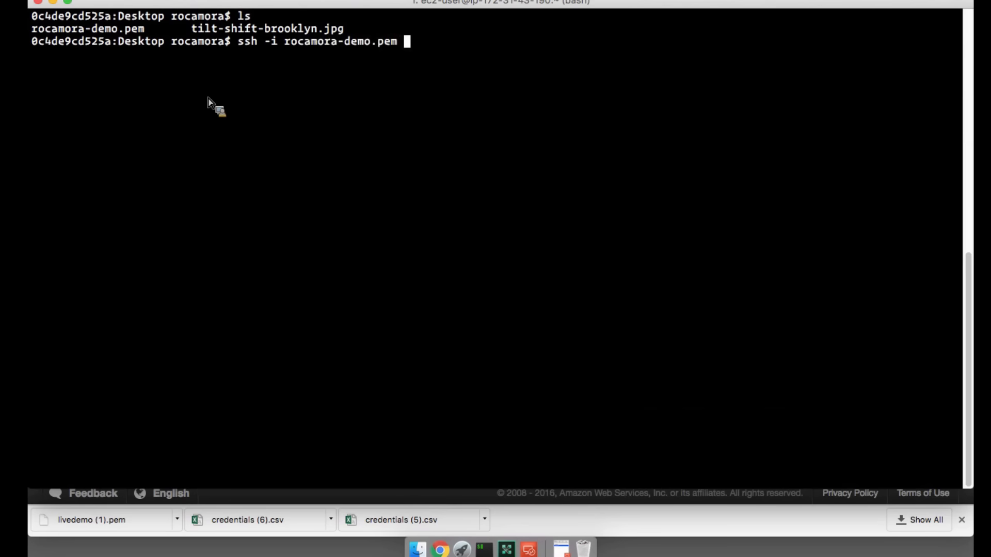
pyautogui.write('ec2-user')
pyautogui.press('super+v')
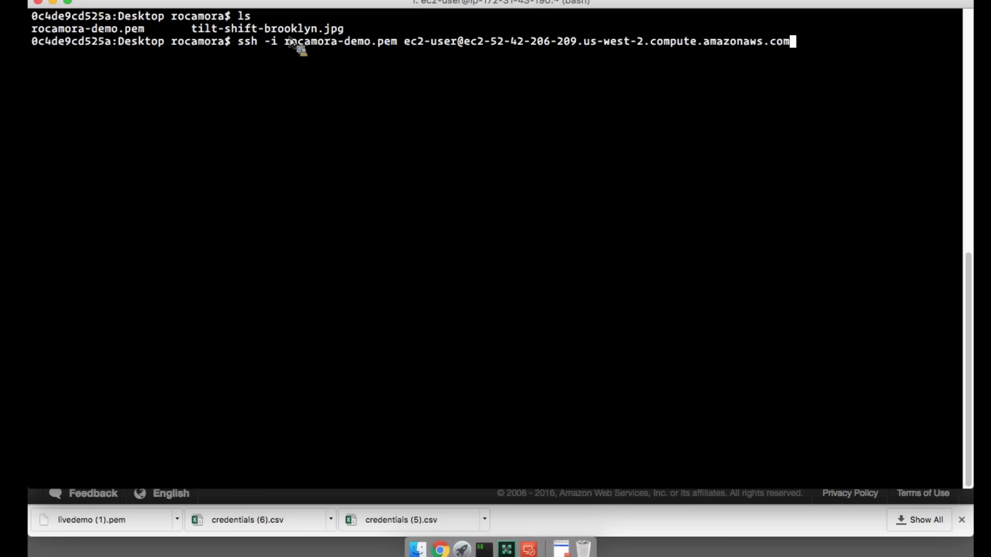
pyautogui.press('Return')
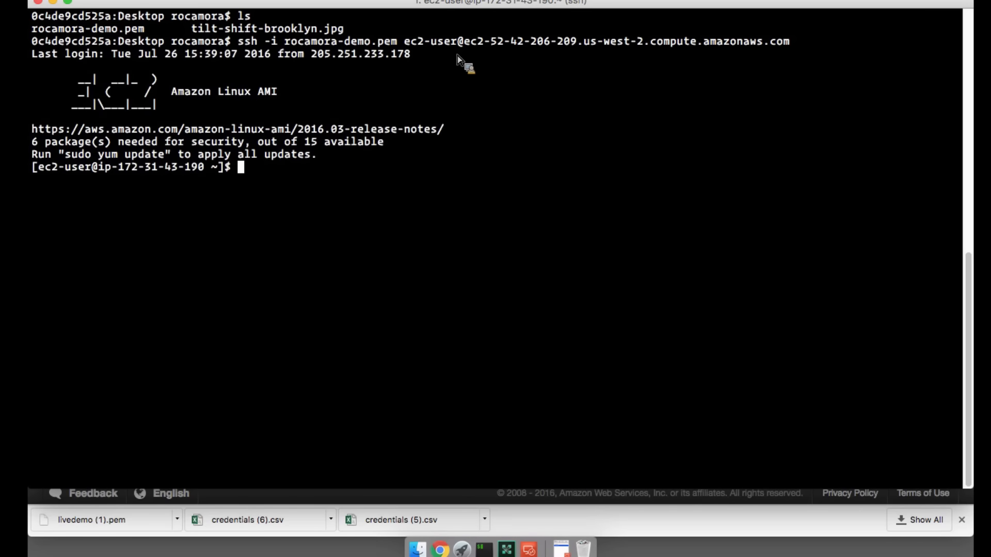
# - Create empty files named "some" and "files" in the Linux instance's home directory and list its contents
pyautogui.write('ls')
pyautogui.press('Return')
pyautogui.write('touch some files')
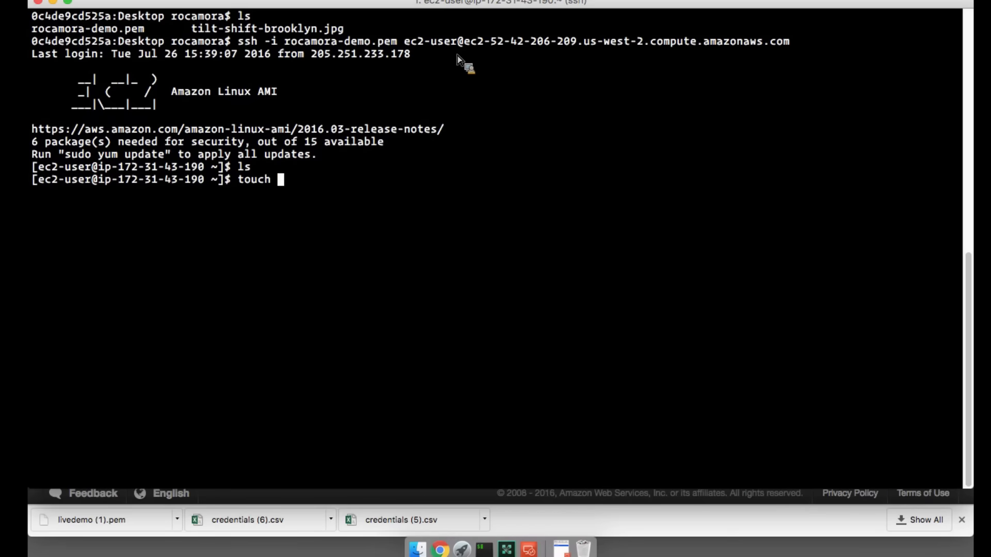
pyautogui.press('Return')
pyautogui.write('lso')
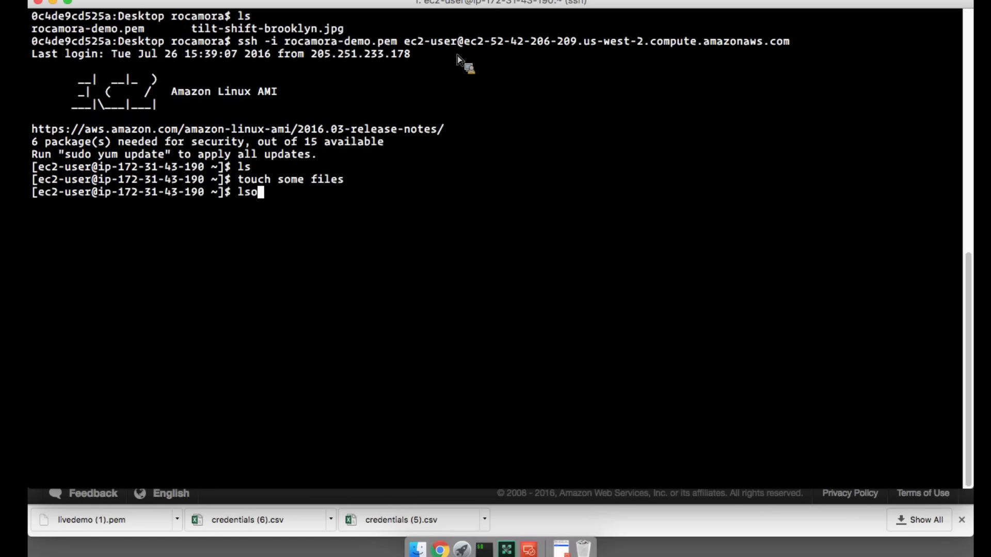
pyautogui.press('BackSpace')
pyautogui.press('Return')
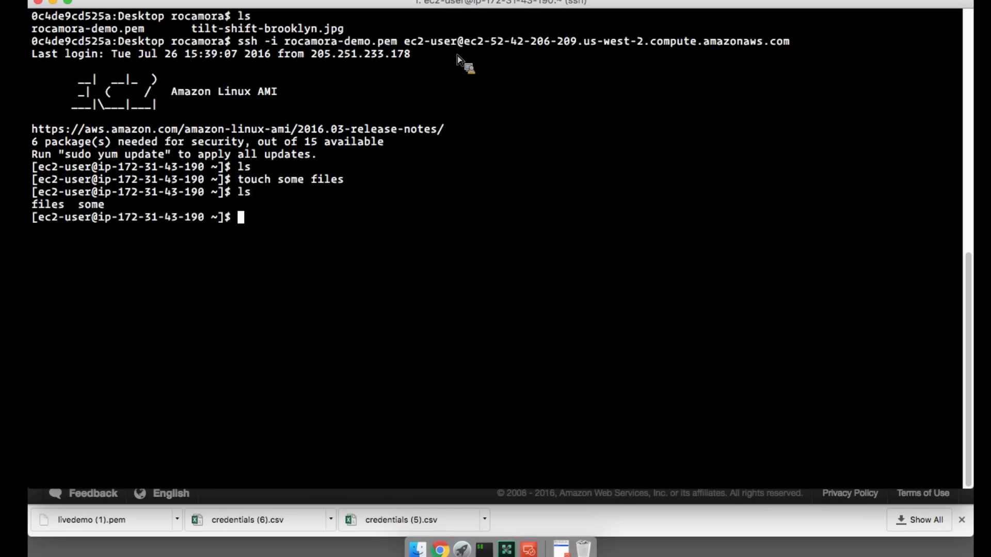
# - Check the Linux instance's uptime and install nginx with sudo yum, accepting the package download
pyautogui.write('uptime')
pyautogui.press('Return')
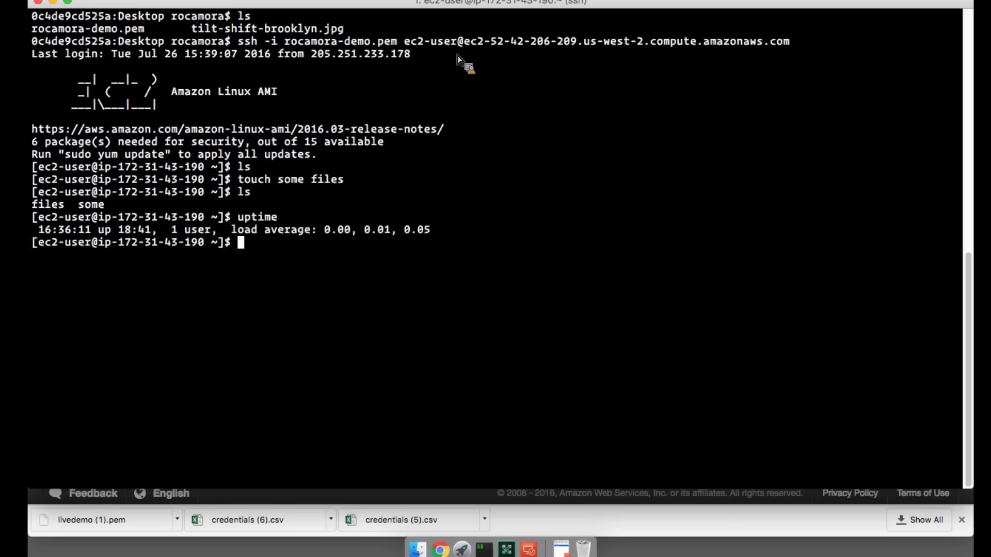
pyautogui.write('sudo yum install nginx')
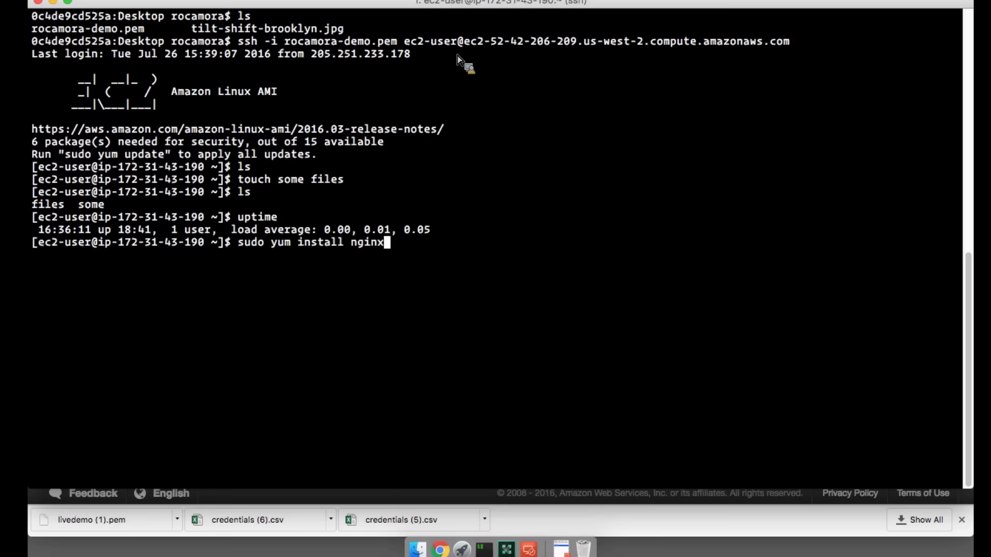
pyautogui.press('Return')
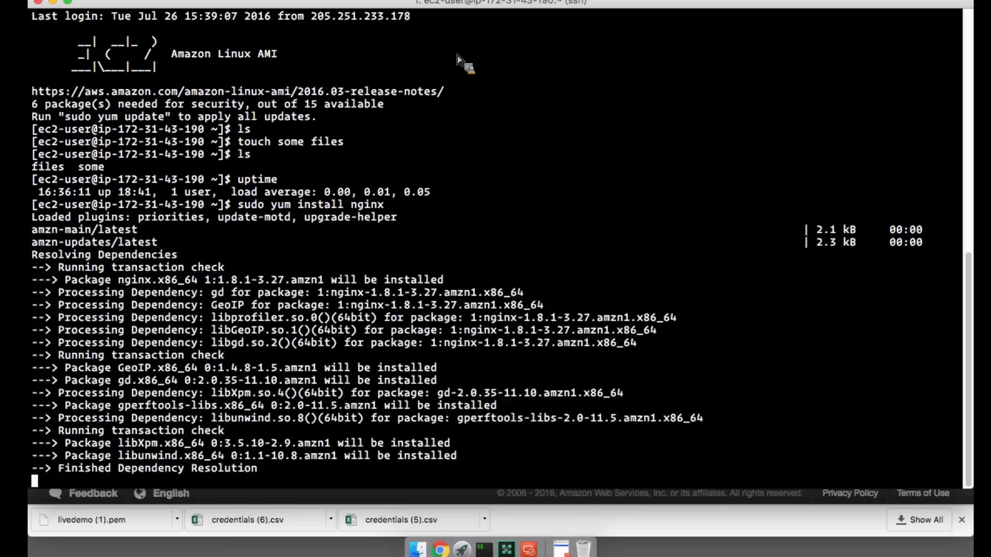
pyautogui.write('y')
pyautogui.press('Return')
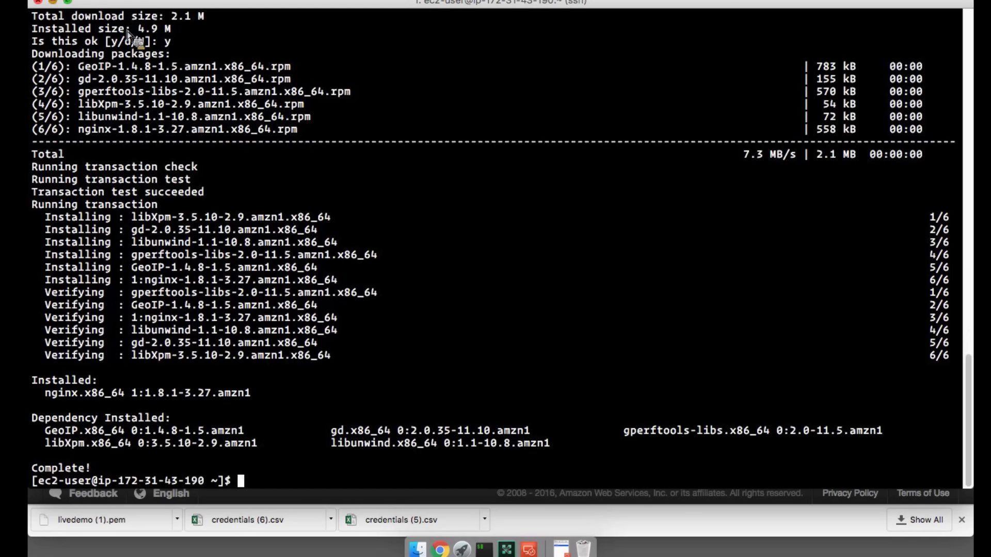
# - Return to the EC2 console, select the Demo Windows Instance and enlarge its details area
pyautogui.press('super+m')
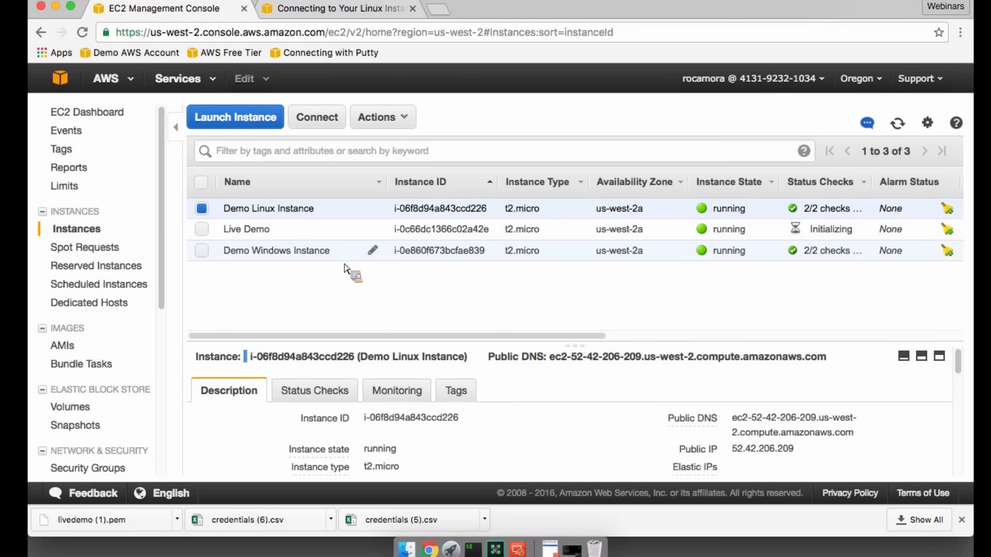
pyautogui.click(308, 256)
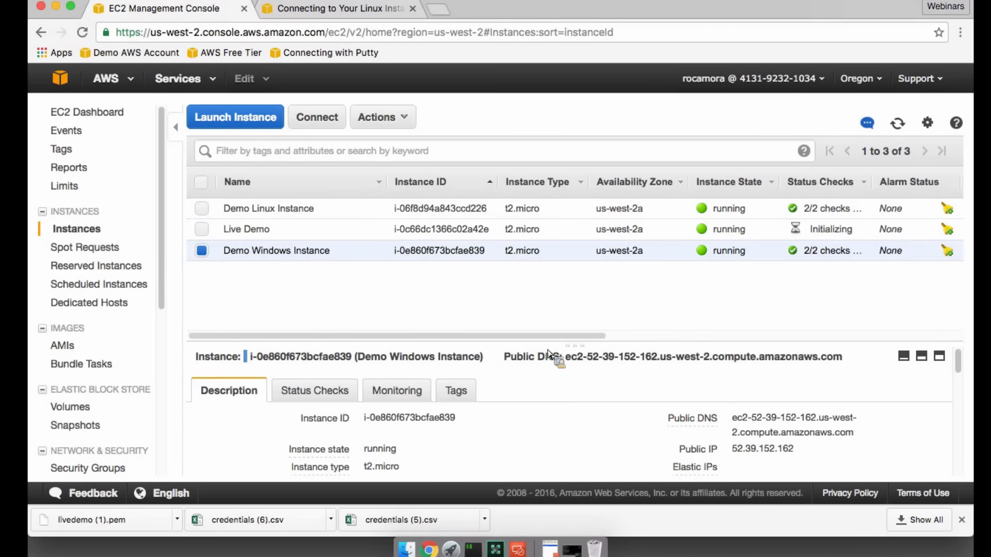
pyautogui.moveTo(548, 354); pyautogui.dragTo(564, 311)
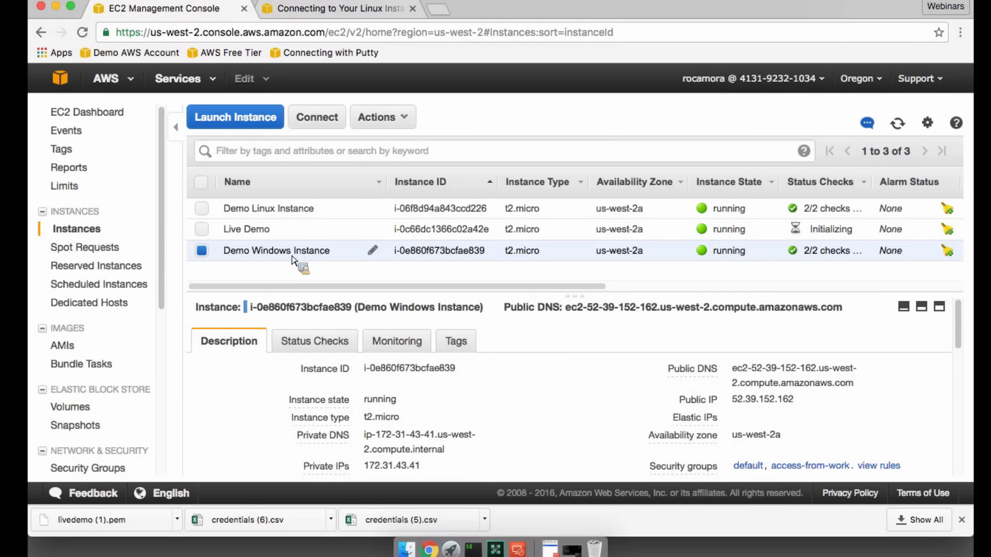
# - Decrypt the default administrator password of the Demo Windows Instance using the .pem private key file from the Desktop
pyautogui.rightClick(292, 256)
pyautogui.click(314, 271)
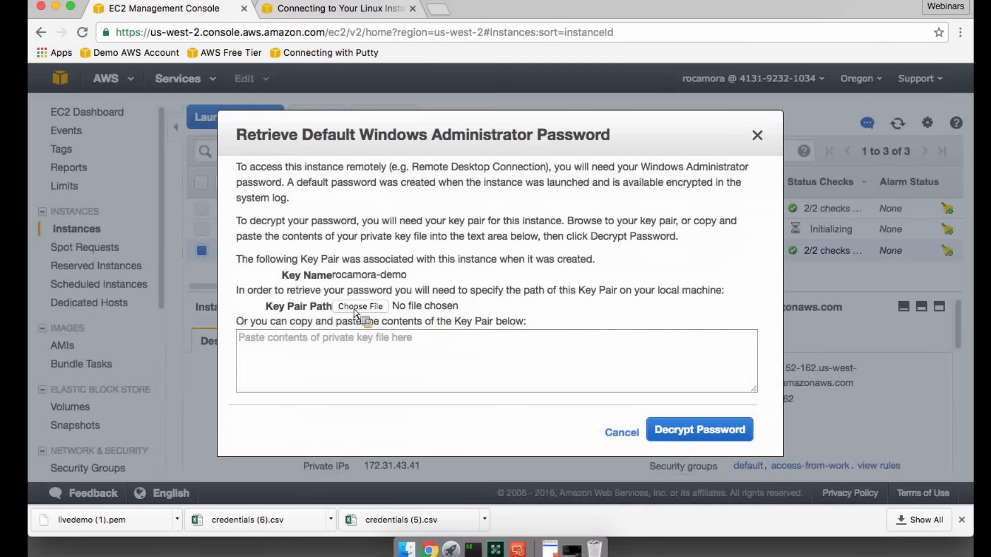
pyautogui.click(355, 309)
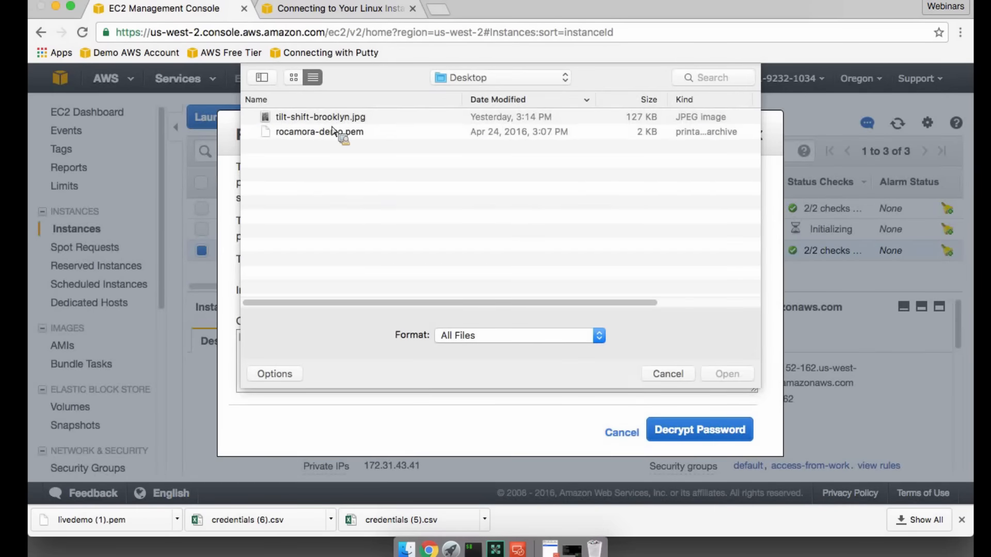
pyautogui.click(333, 132)
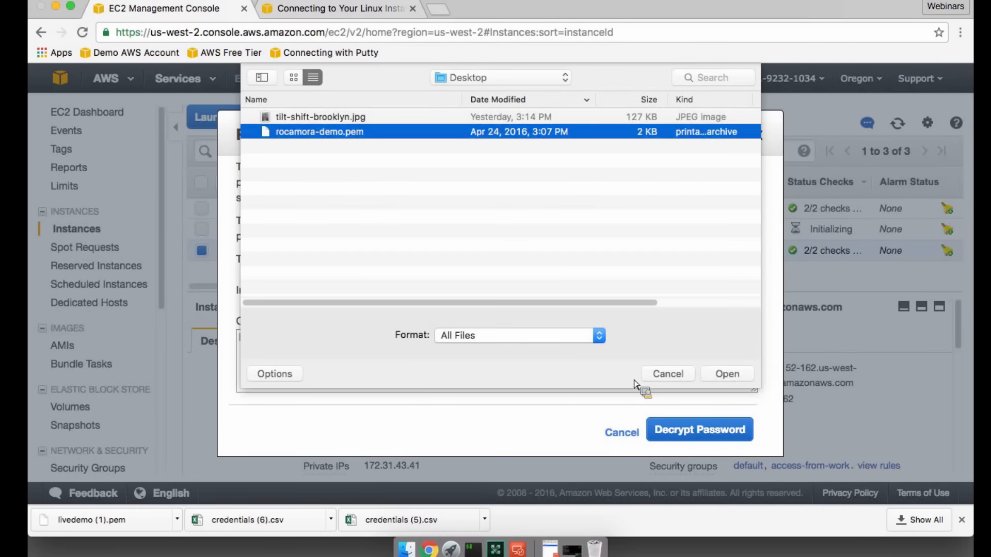
pyautogui.click(723, 374)
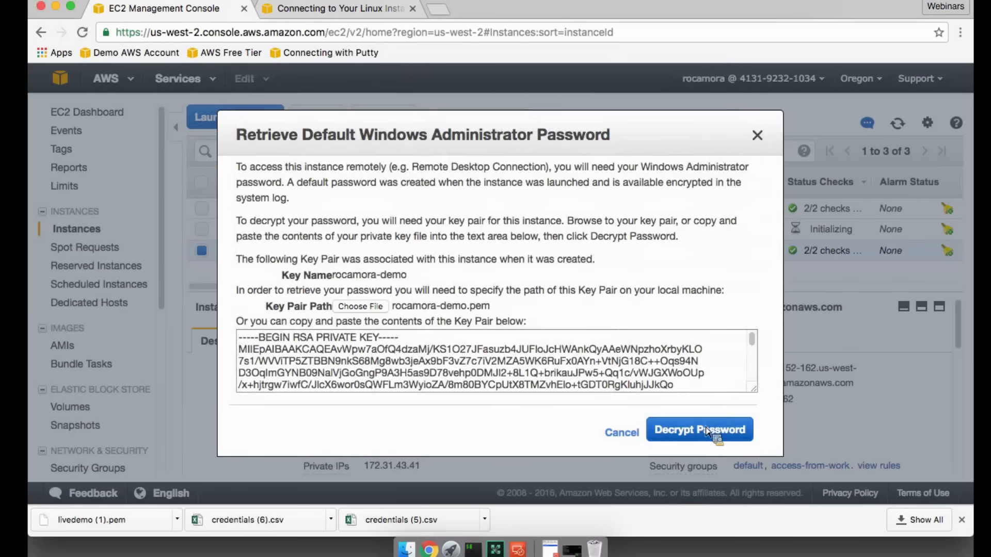
pyautogui.click(707, 431)
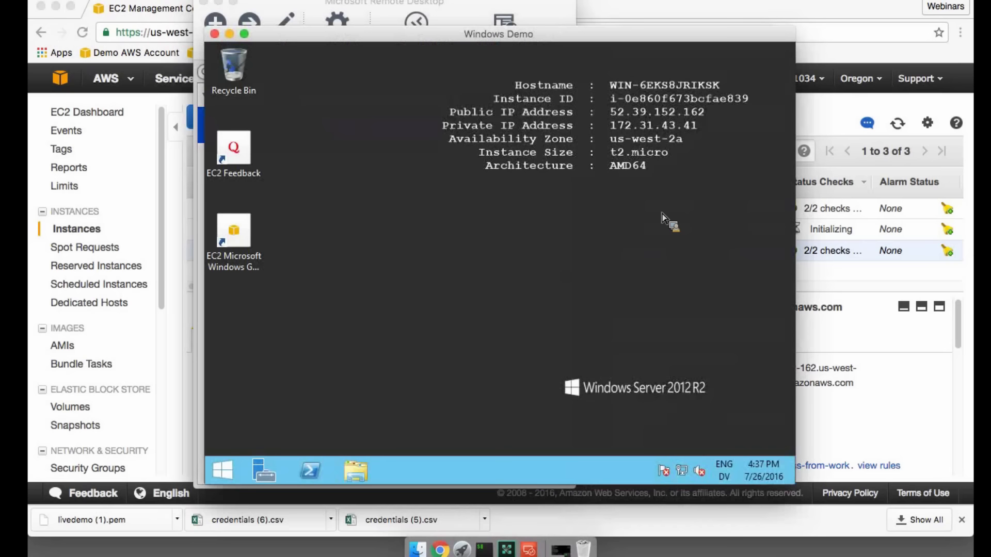
# - View the Start screen in the Windows Demo remote desktop session and return to its desktop
pyautogui.click(227, 474)
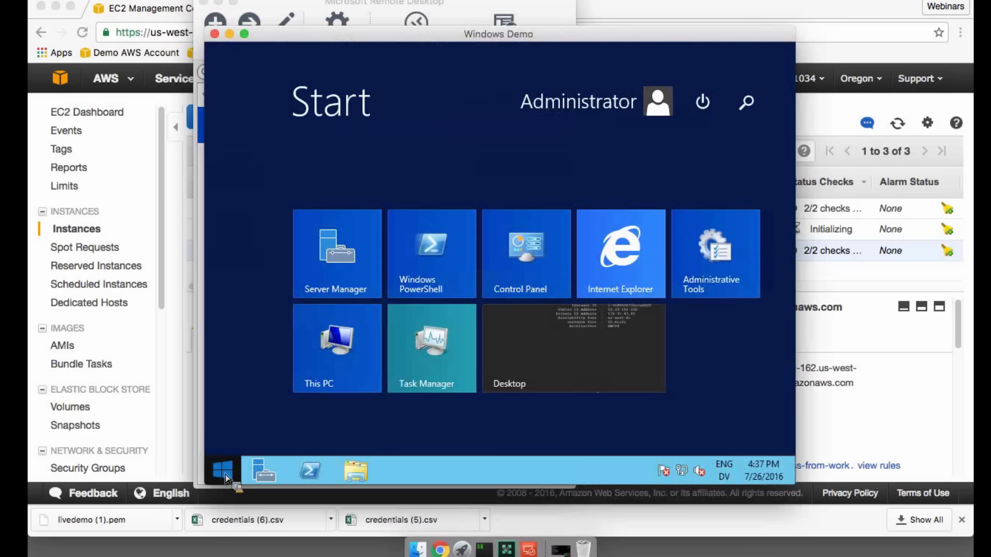
pyautogui.click(226, 475)
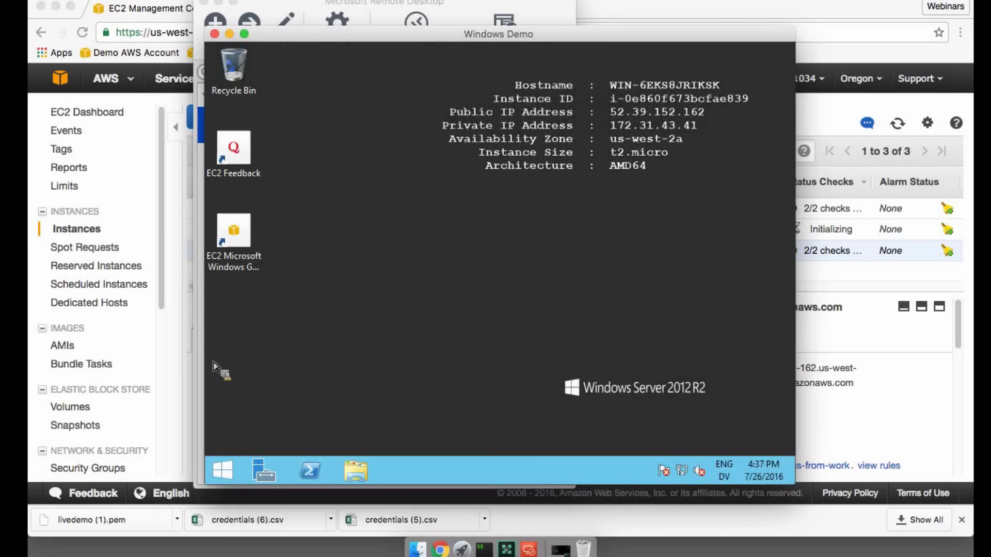
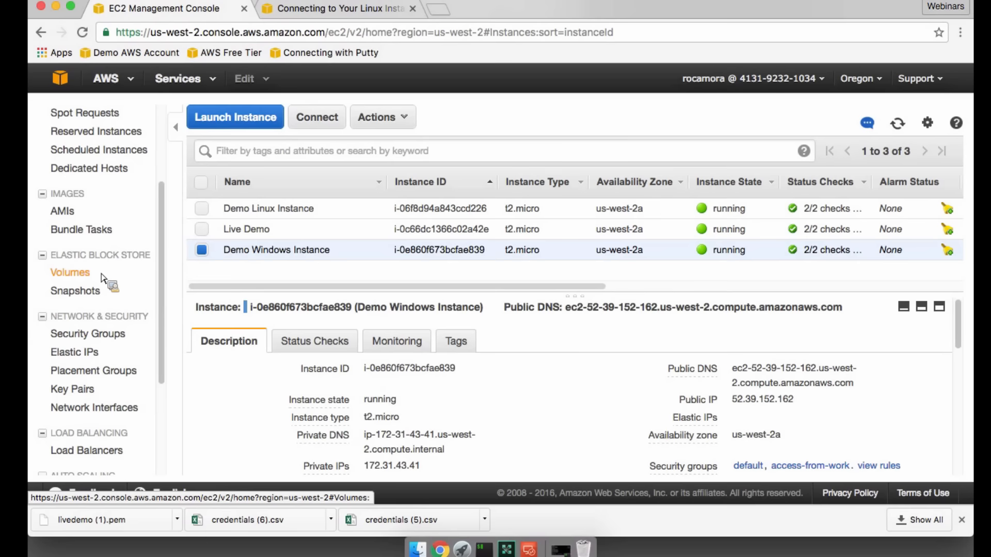
# - Create a 10 GiB General Purpose SSD (GP2) volume in us-west-2a and refresh the volumes list
pyautogui.click(103, 278)
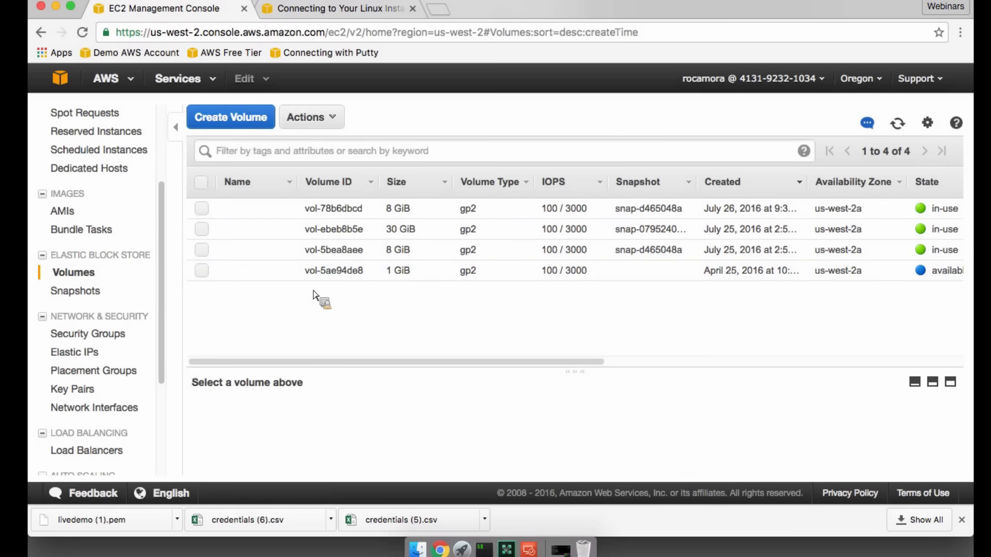
pyautogui.click(233, 123)
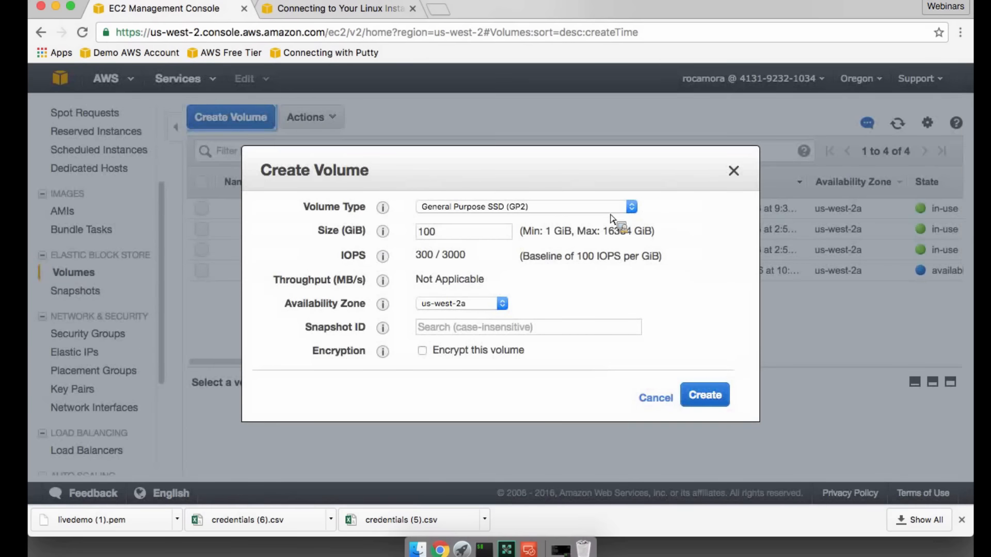
pyautogui.click(482, 208)
pyautogui.click(486, 195)
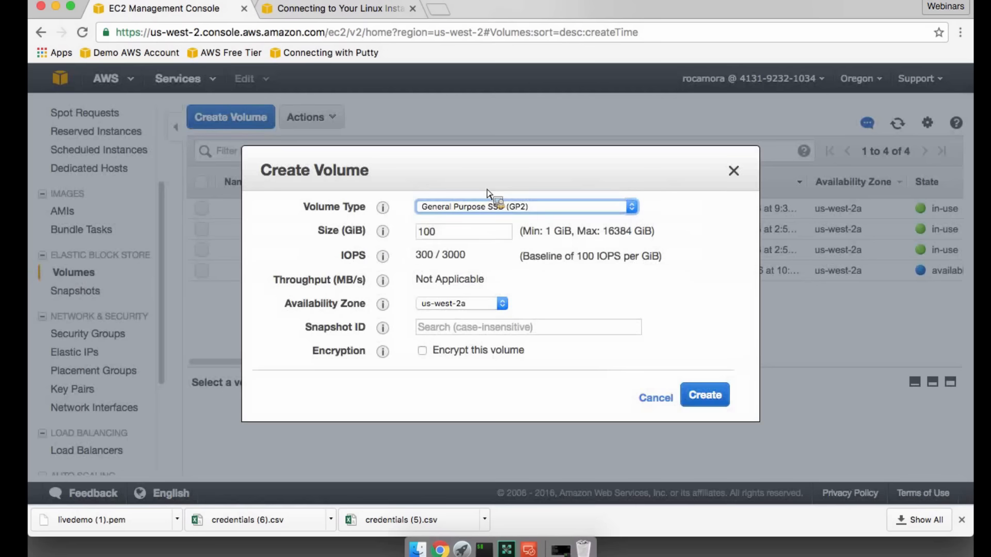
pyautogui.click(469, 232)
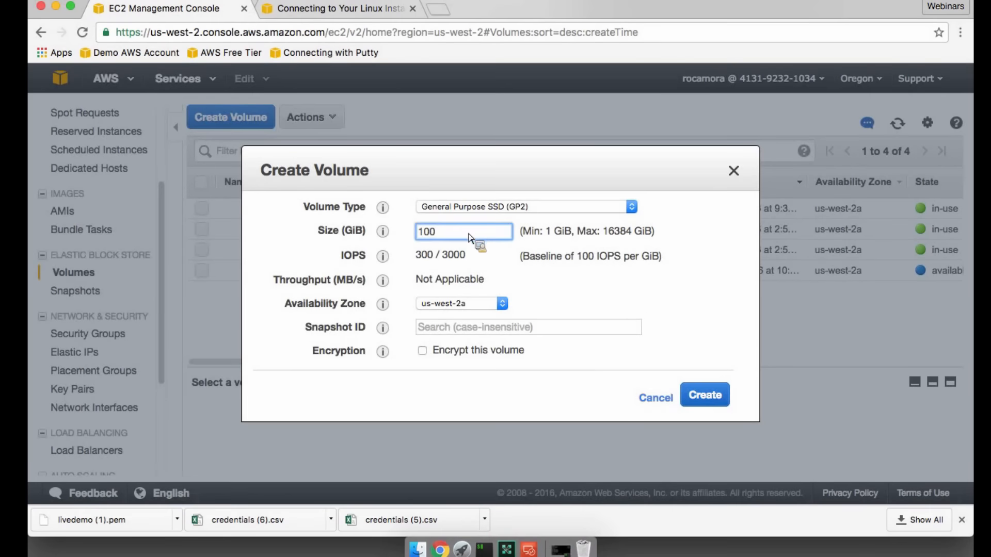
pyautogui.press('BackSpace')
pyautogui.click(495, 267)
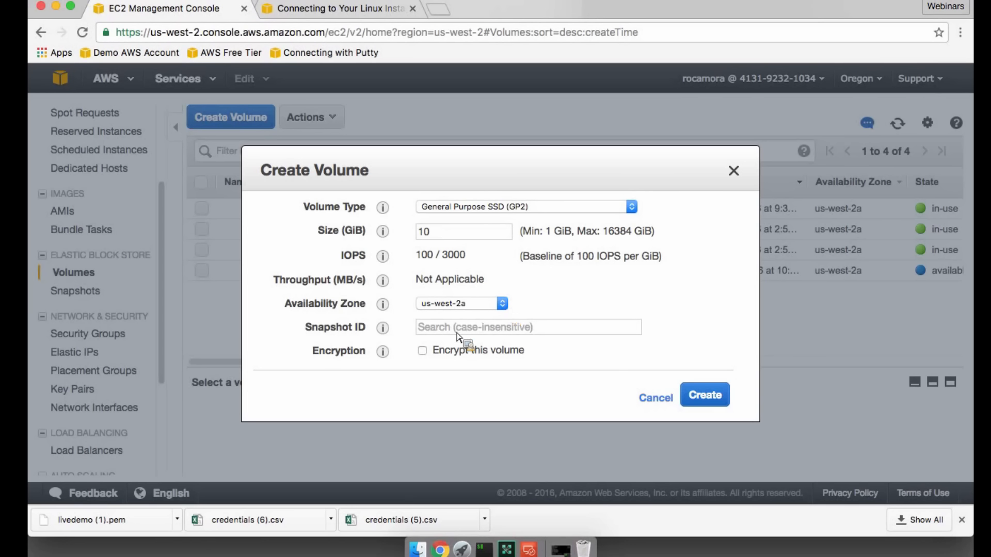
pyautogui.click(717, 401)
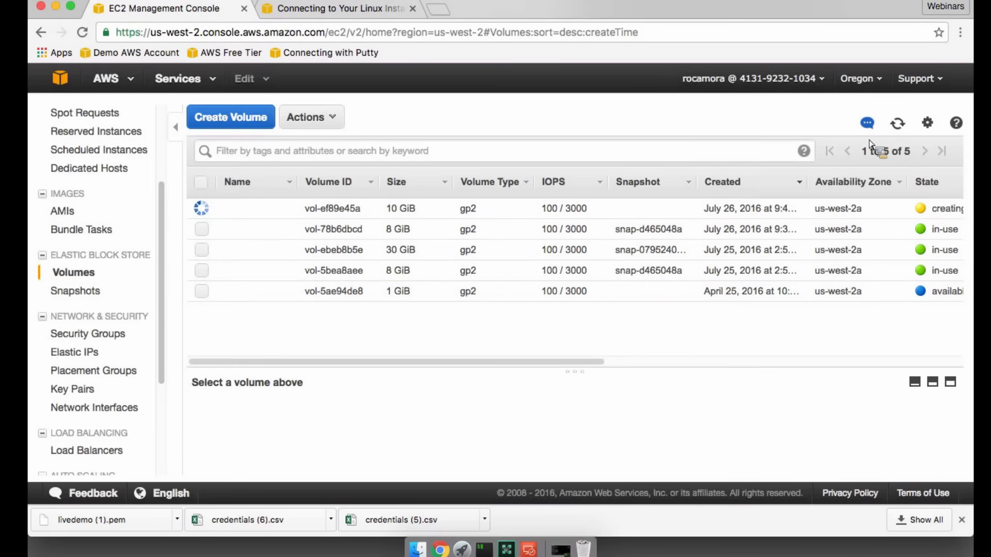
pyautogui.click(903, 126)
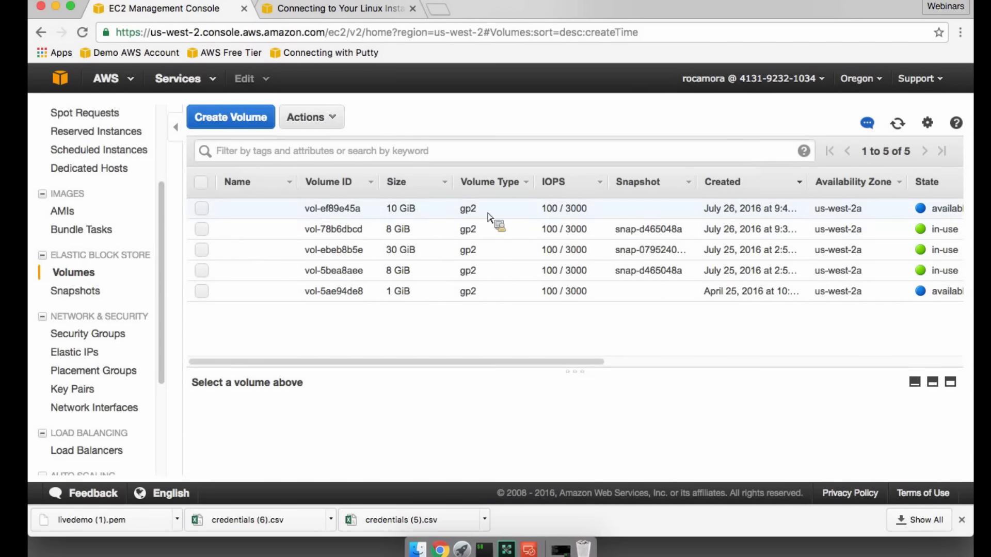
# - Attach the new 10 GiB volume to the Demo Linux Instance (i-06f8d94a843ccd226) as device /dev/sdf
pyautogui.click(336, 212)
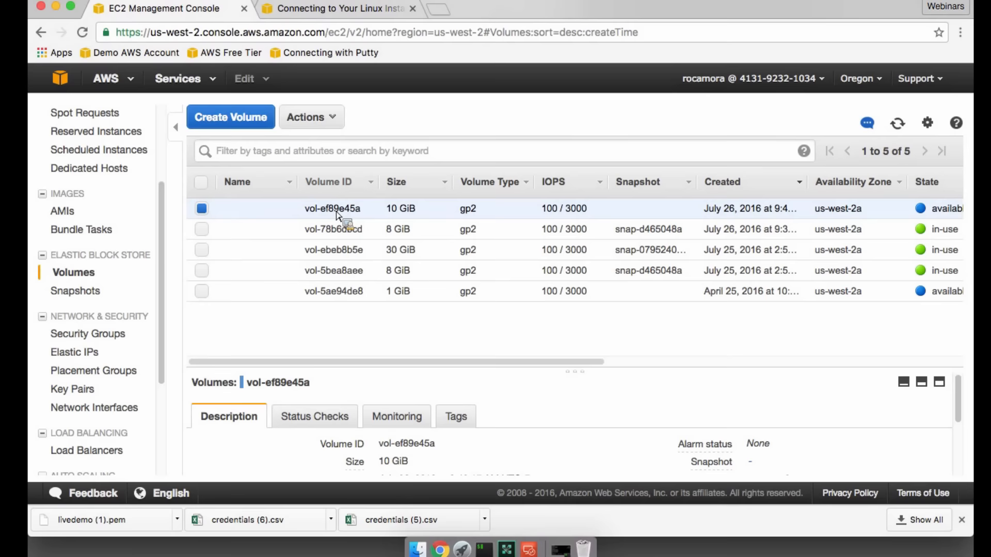
pyautogui.click(333, 129)
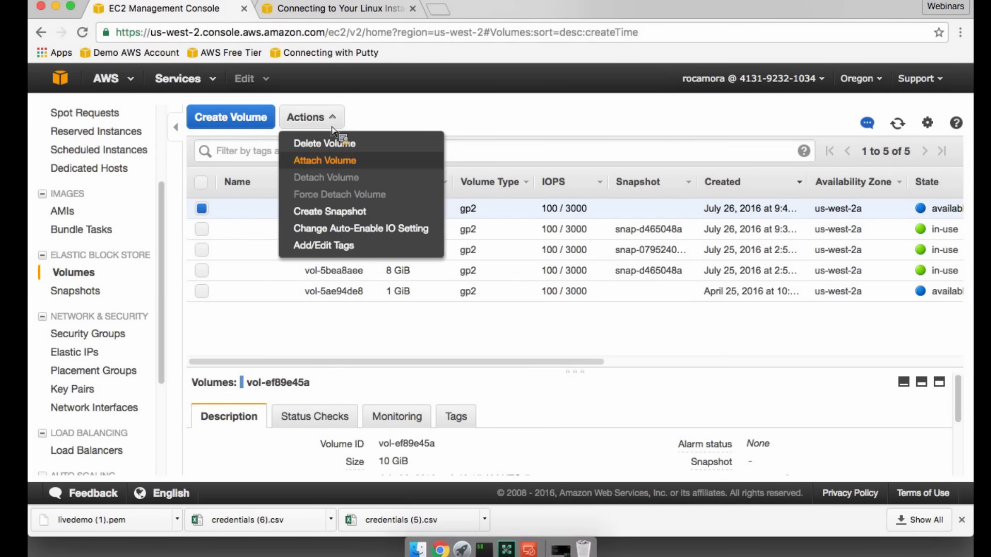
pyautogui.click(356, 163)
pyautogui.click(480, 279)
pyautogui.click(485, 304)
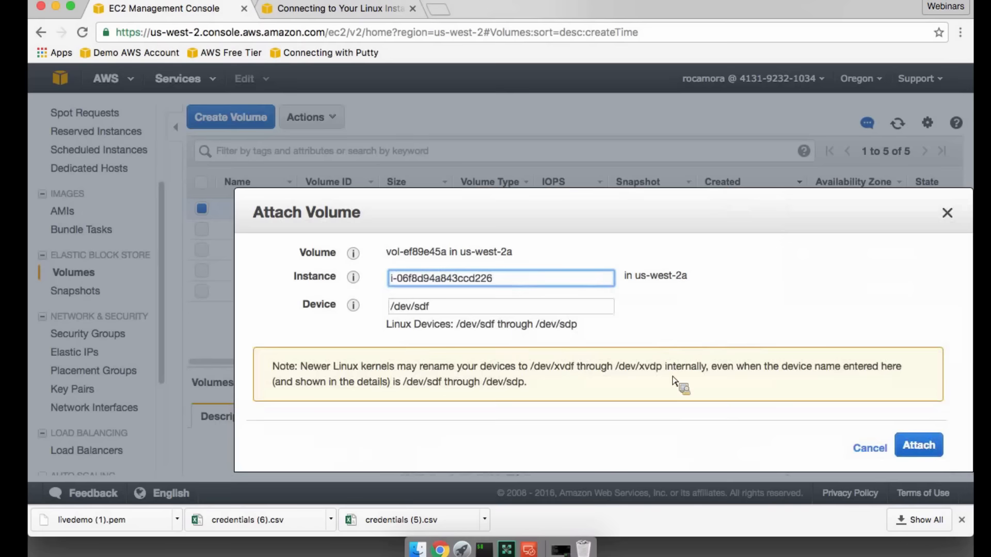
pyautogui.click(922, 446)
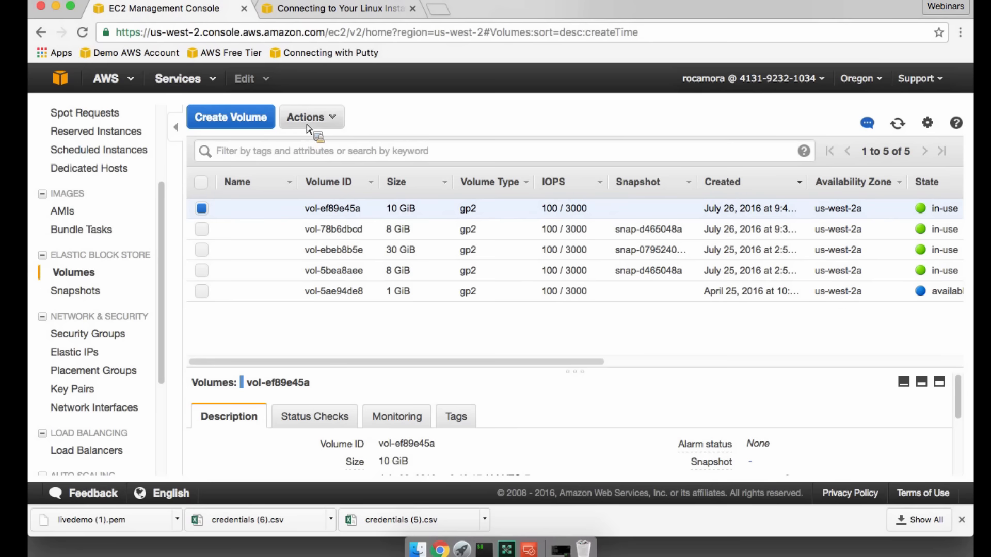
# - Create a snapshot named testsnap from the attached 10 GiB volume and look it up among the snapshots
pyautogui.click(316, 123)
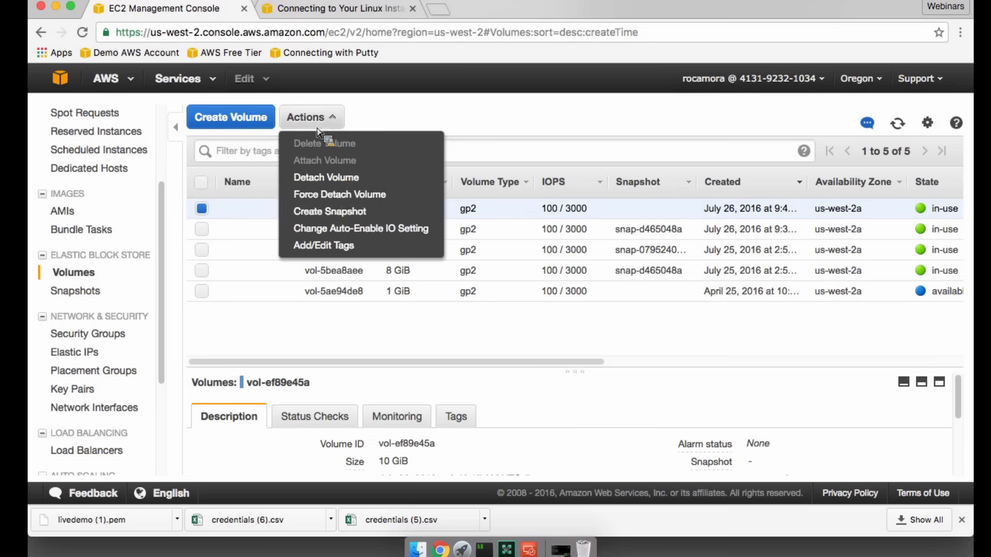
pyautogui.click(333, 212)
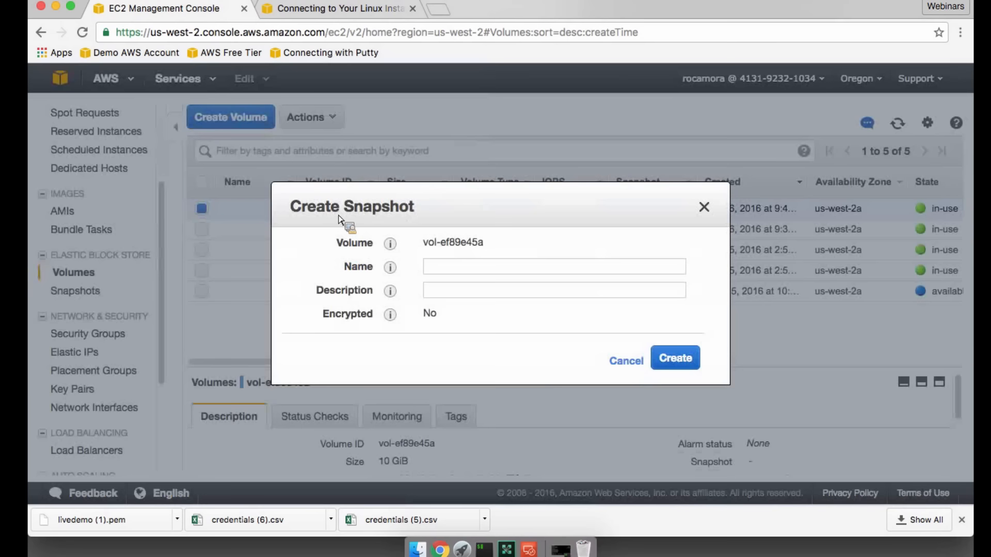
pyautogui.click(497, 272)
pyautogui.write('testsnap')
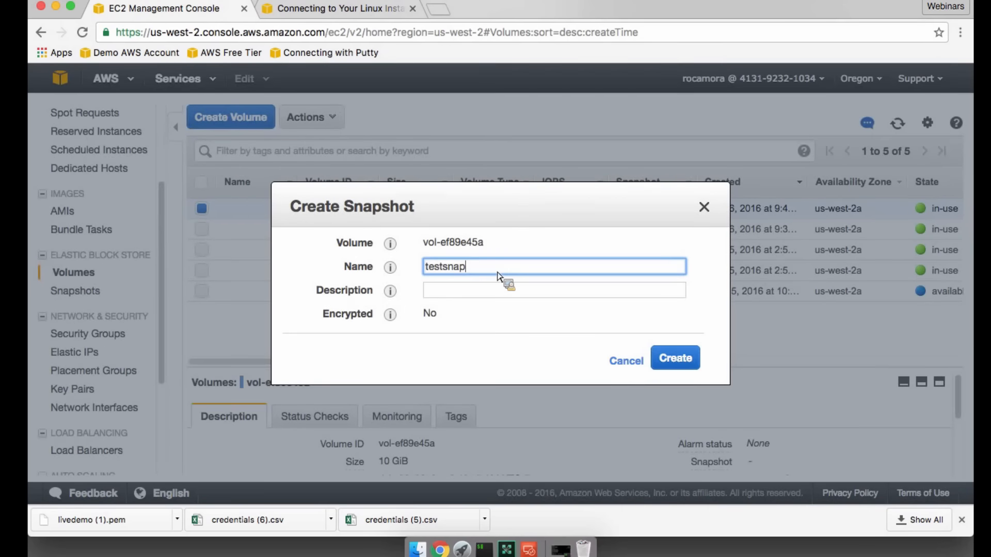
pyautogui.press('Tab')
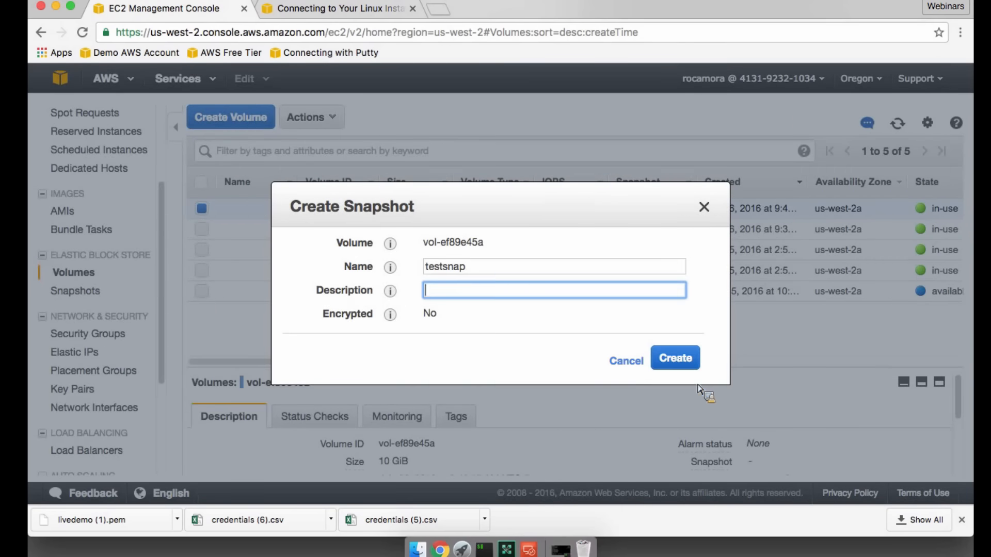
pyautogui.click(688, 360)
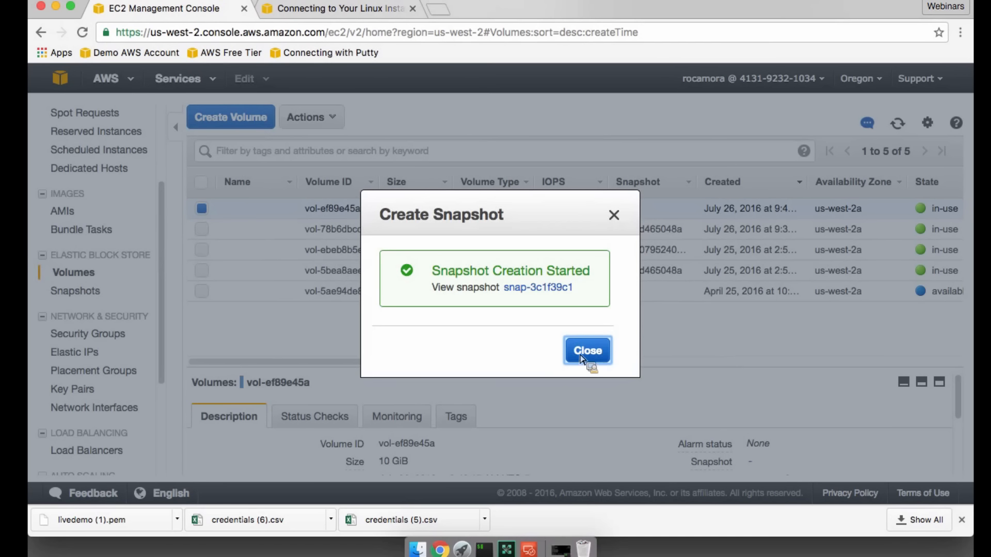
pyautogui.click(587, 352)
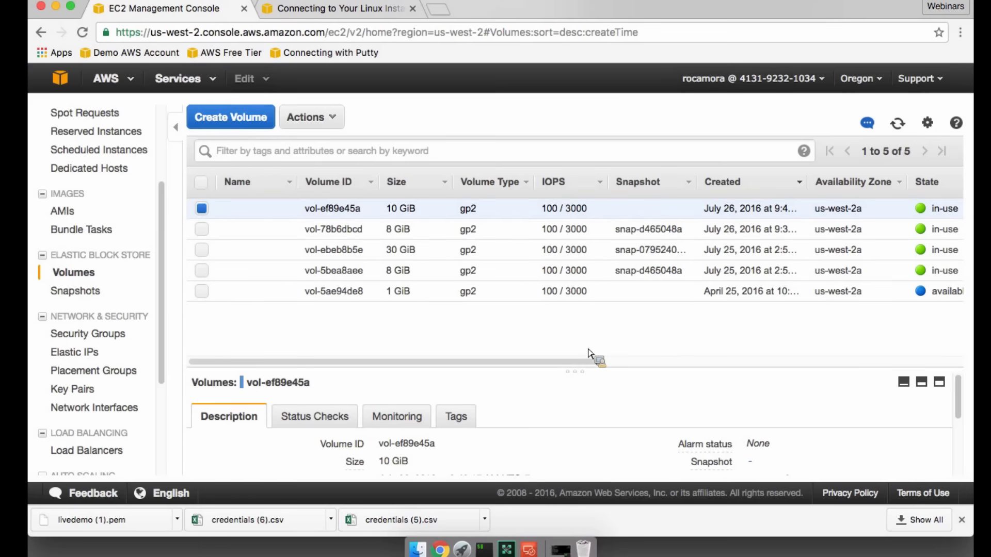
pyautogui.click(92, 294)
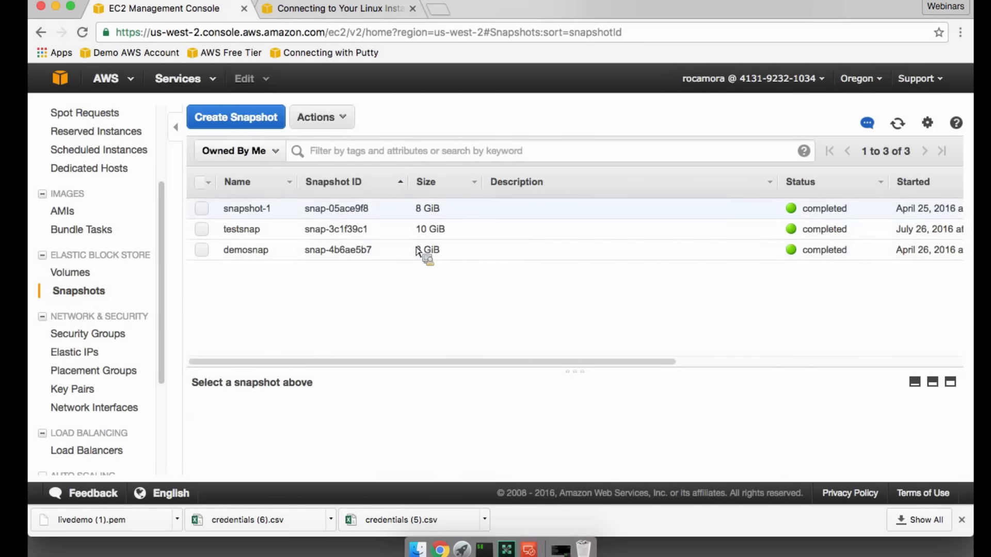
pyautogui.moveTo(235, 224)
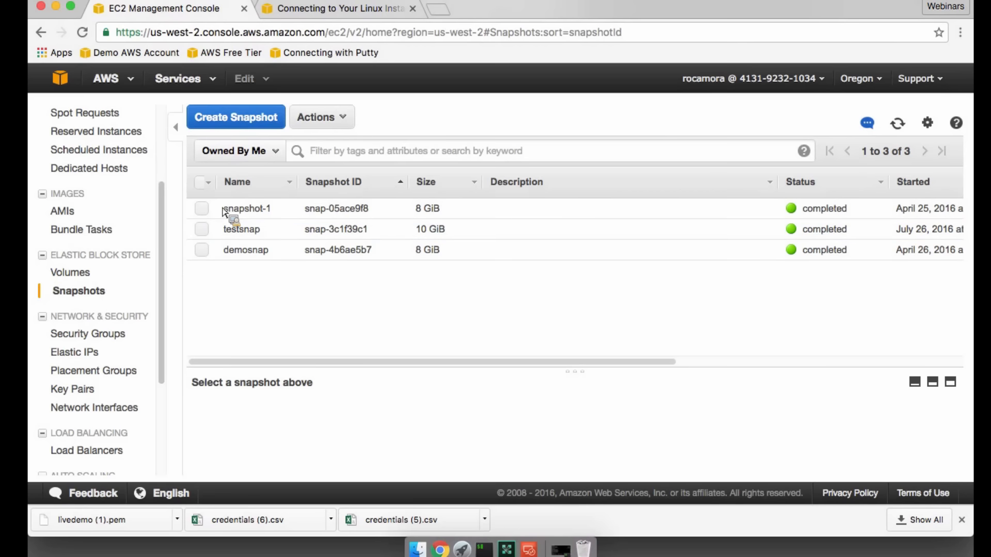
# - Review the Create Image settings for the Demo Linux Instance, then cancel without creating an image
pyautogui.scroll(5, 171, 196)
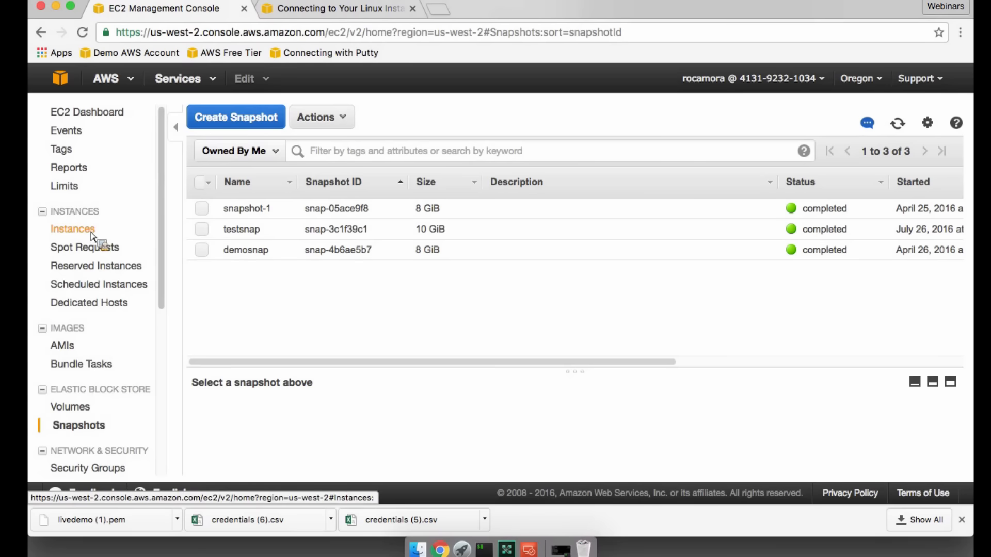
pyautogui.click(94, 236)
pyautogui.click(201, 208)
pyautogui.click(383, 117)
pyautogui.moveTo(385, 243)
pyautogui.click(551, 243)
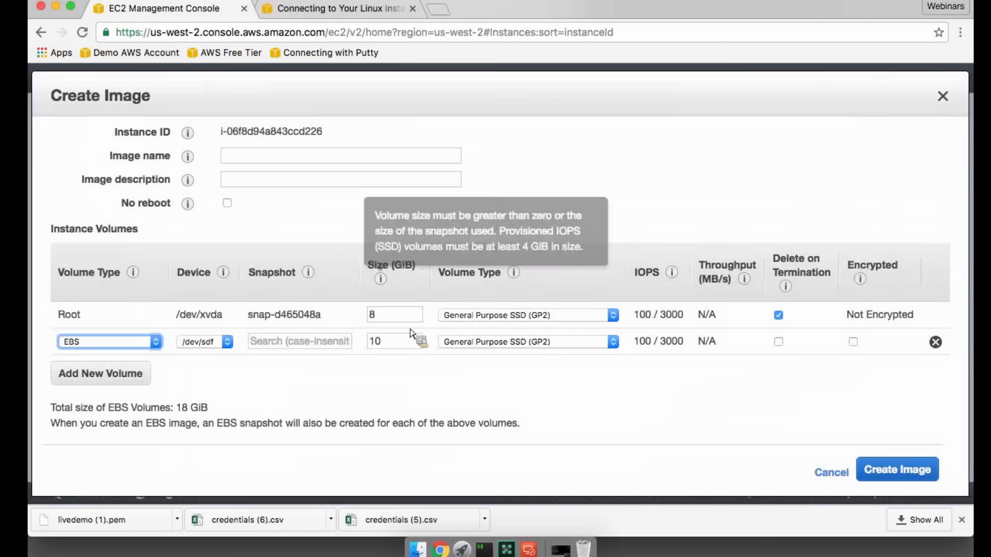
pyautogui.click(832, 471)
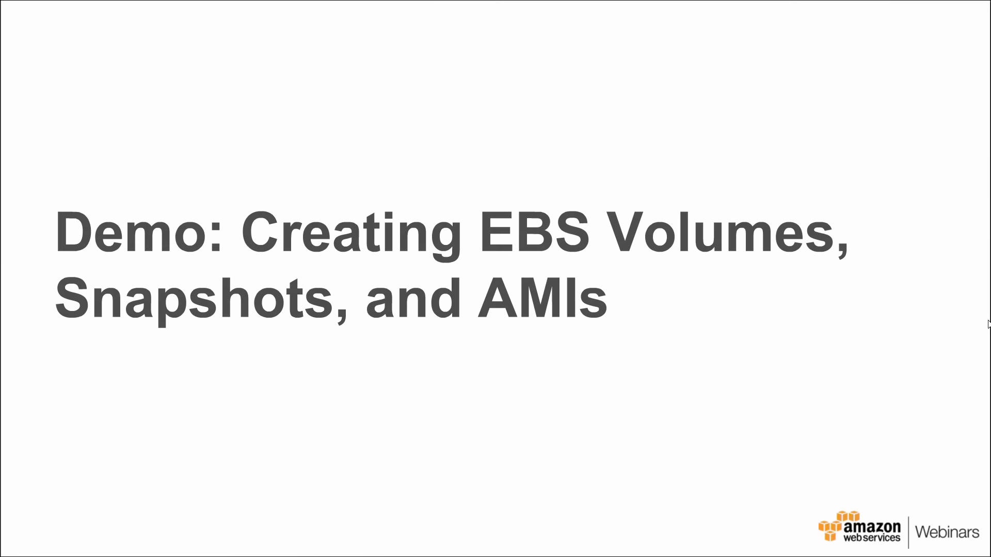
pyautogui.press('Right')
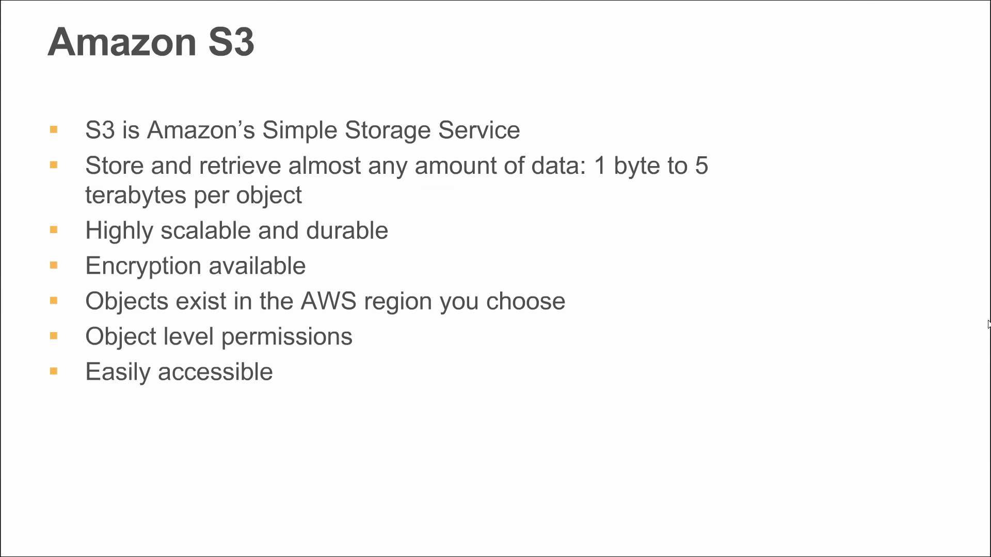
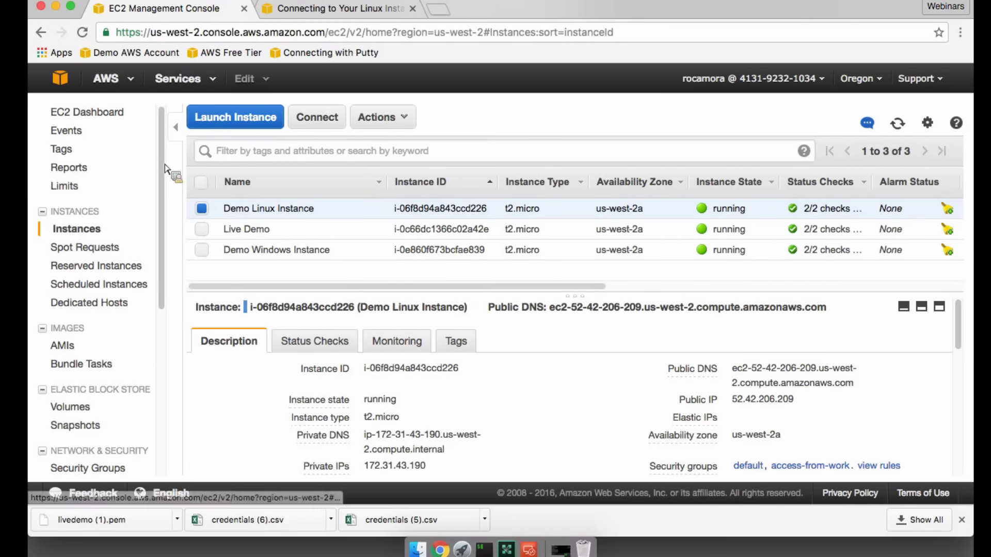
# - Open the S3 service and start a new bucket, keeping Oregon as its region
pyautogui.click(58, 84)
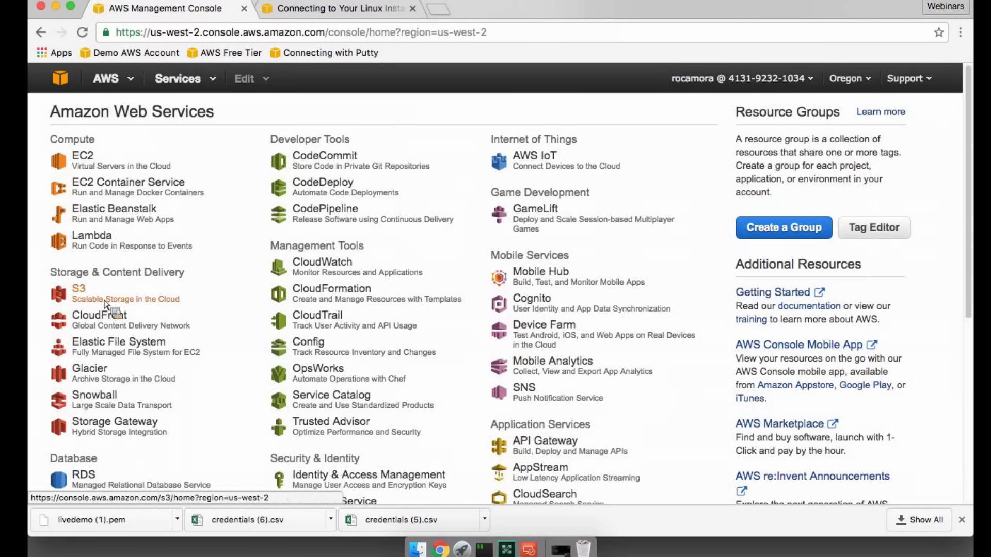
pyautogui.click(105, 304)
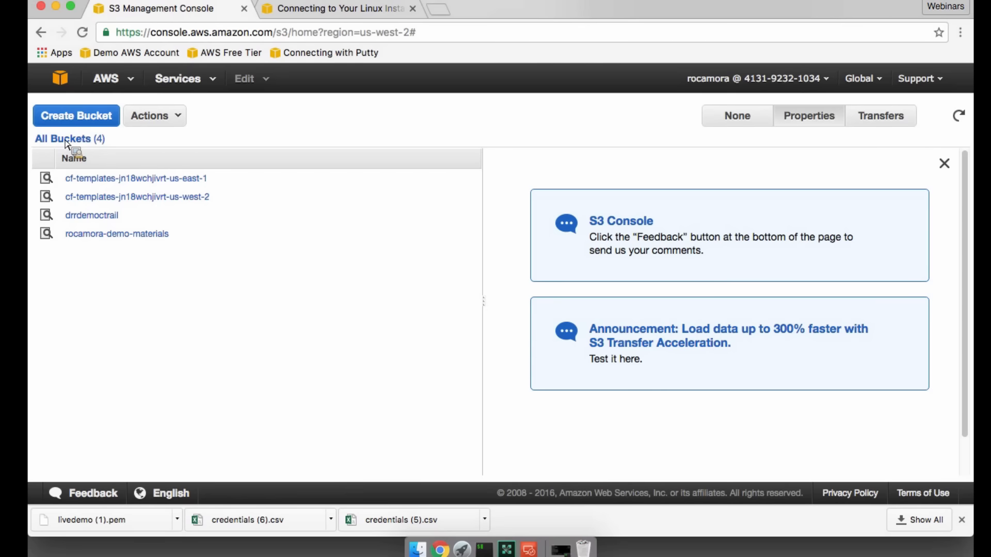
pyautogui.click(76, 116)
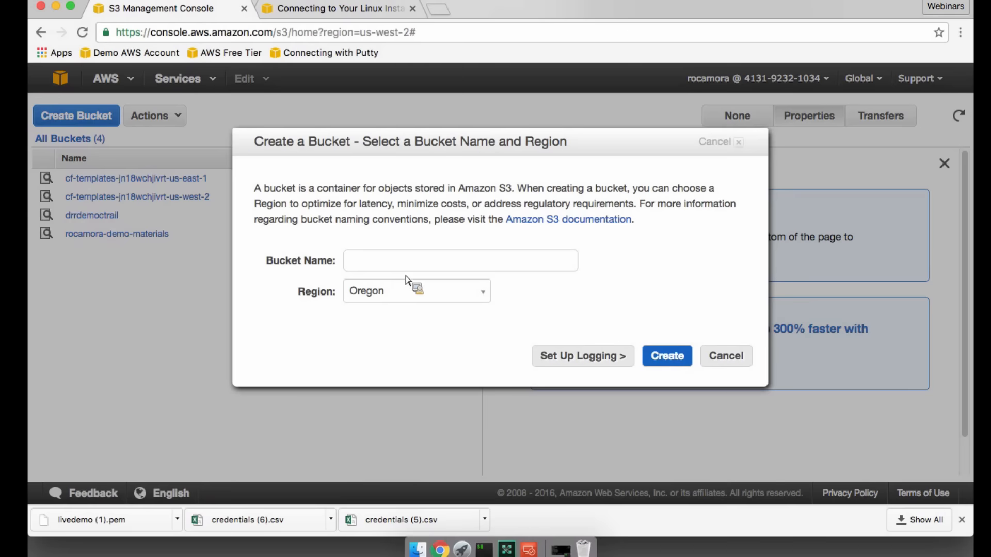
pyautogui.click(413, 291)
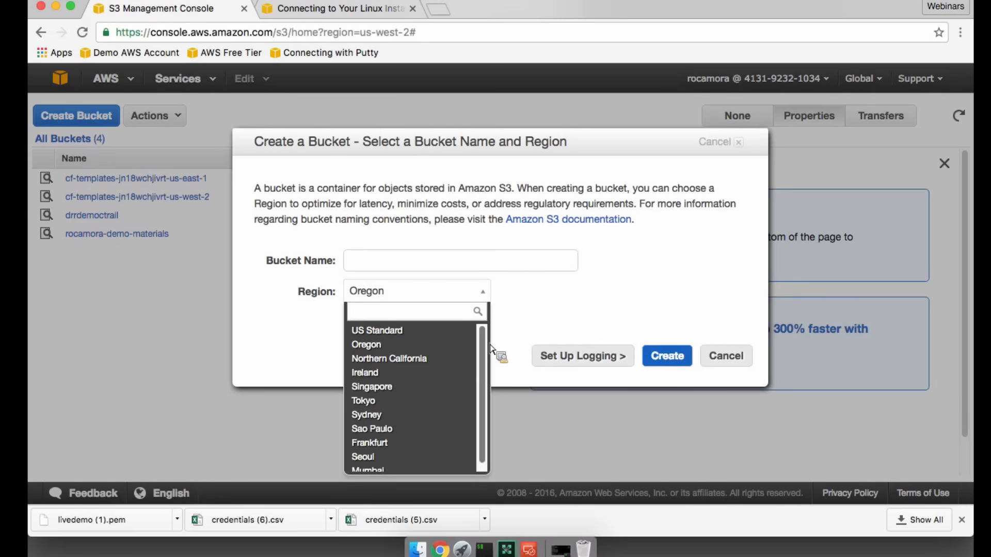
pyautogui.scroll(-1, 487, 344)
pyautogui.scroll(1, 489, 339)
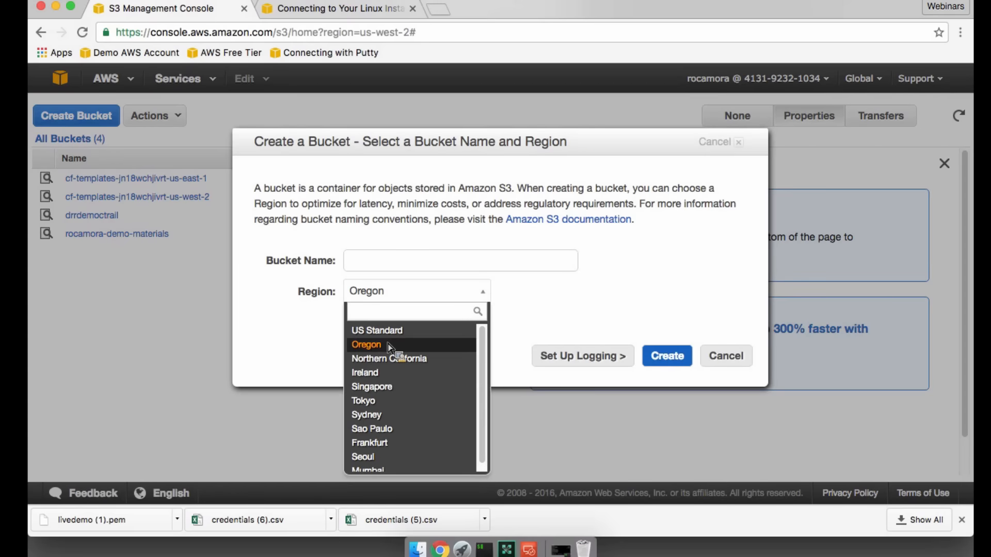
pyautogui.click(386, 289)
pyautogui.click(387, 269)
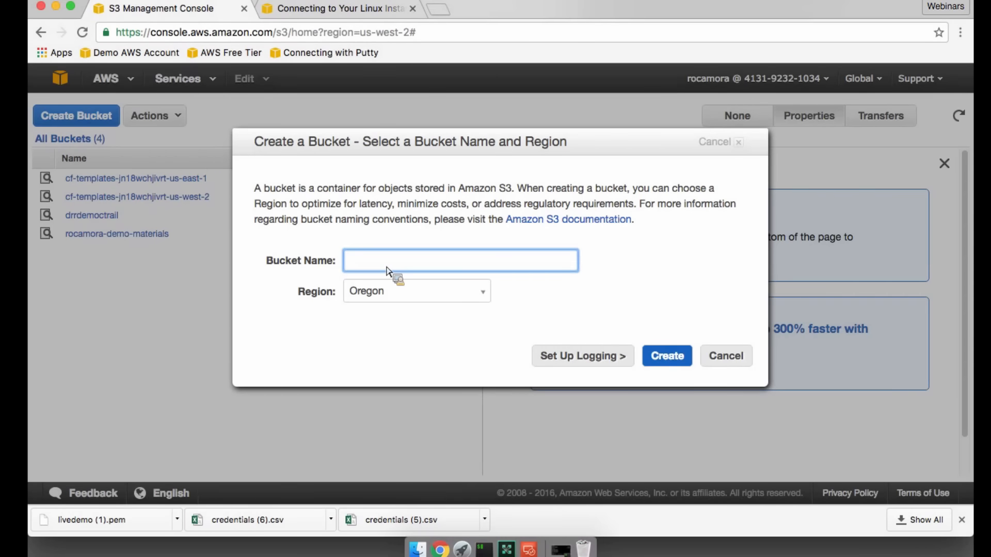
# - Try to create the Oregon bucket under the name demo
pyautogui.write('demo')
pyautogui.click(673, 356)
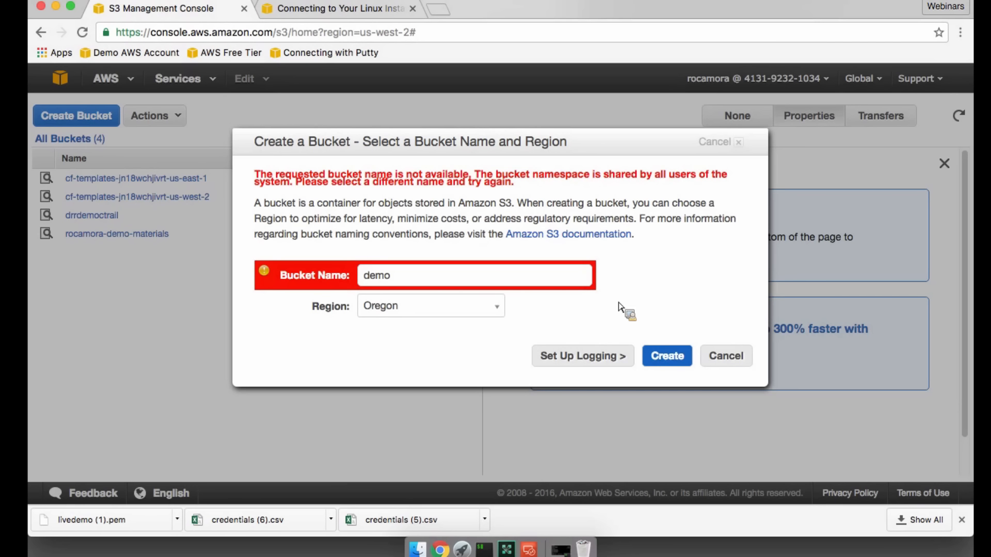
# - Extend the bucket name to demo-webinar-20160626 and try to create the bucket again
pyautogui.click(526, 279)
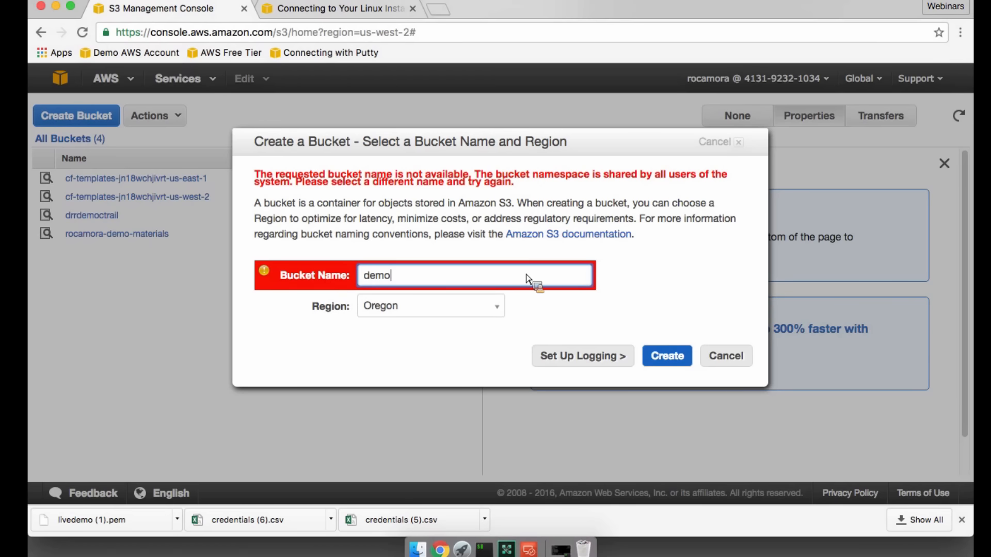
pyautogui.write('-webinar-20160626')
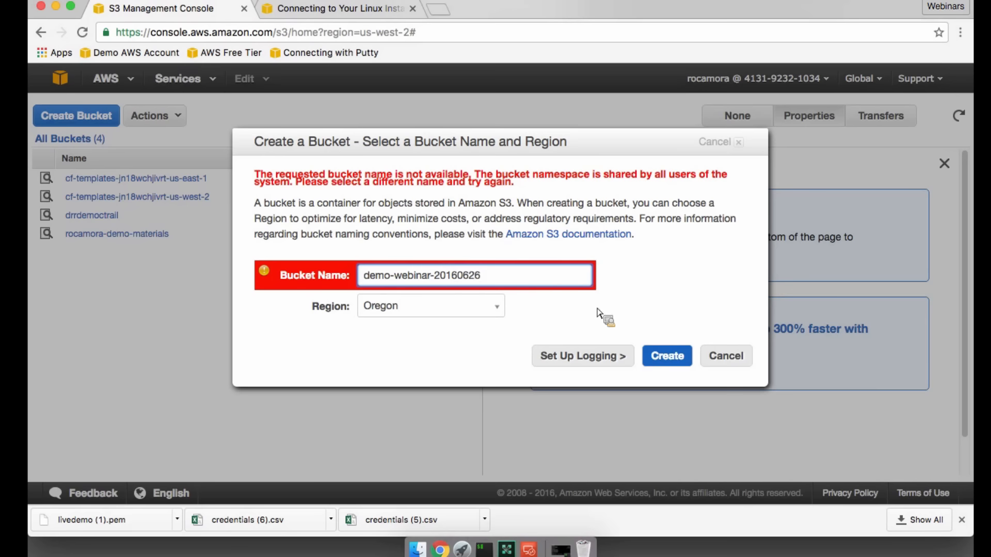
pyautogui.click(667, 356)
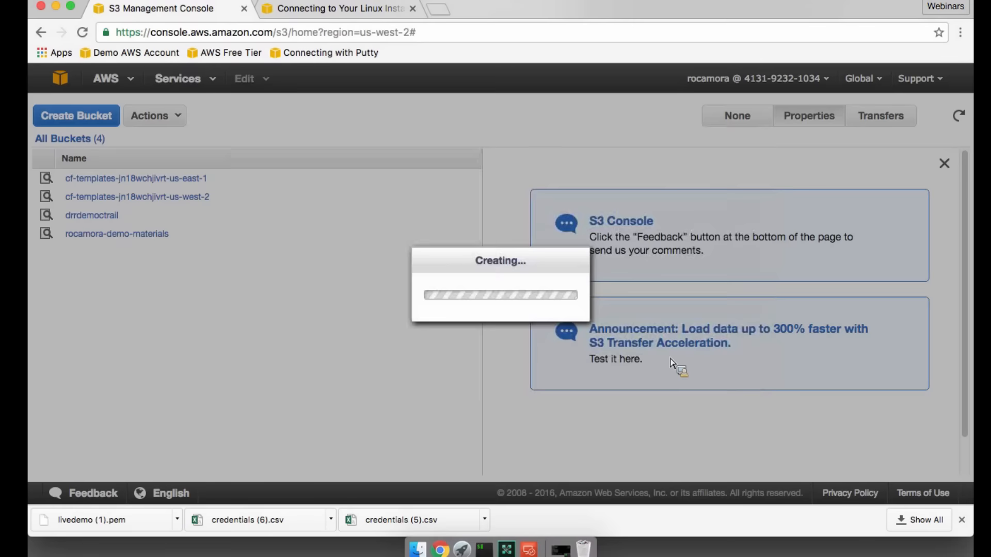
pyautogui.click(535, 277)
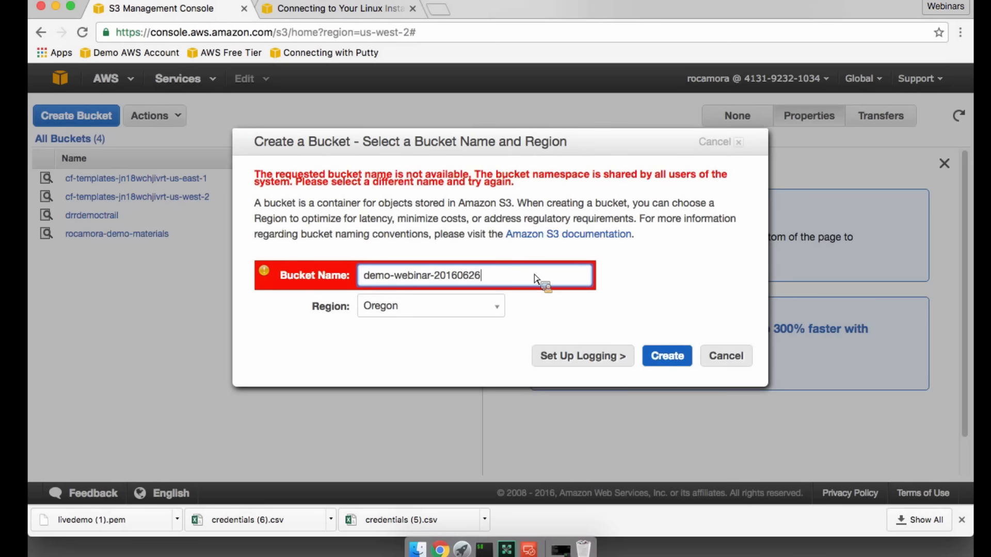
pyautogui.write('1232583')
pyautogui.click(659, 353)
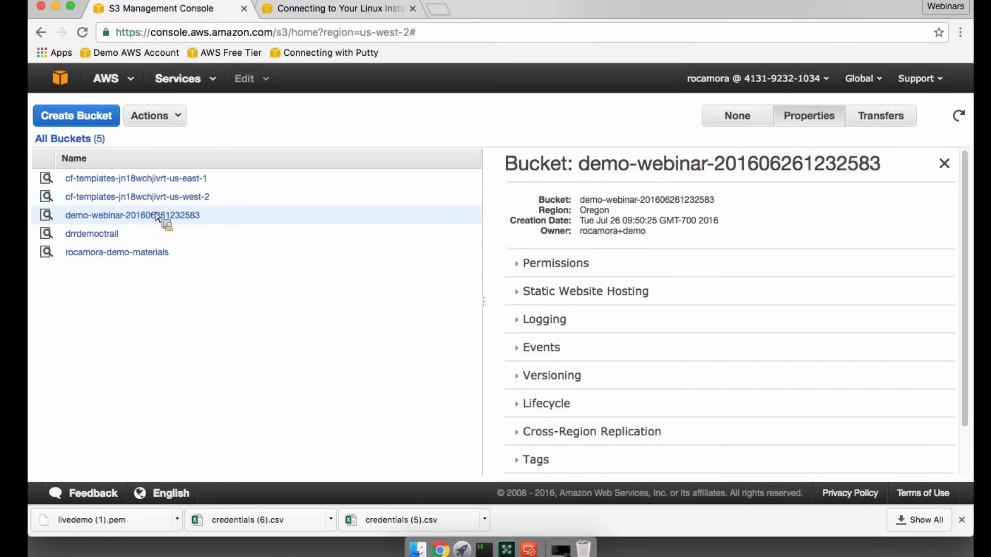
pyautogui.click(133, 216)
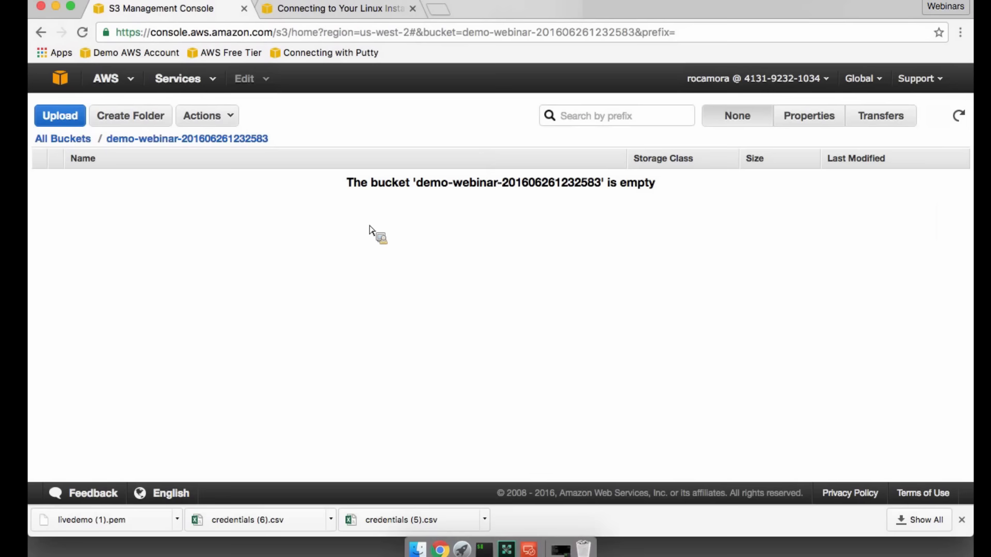
pyautogui.click(61, 118)
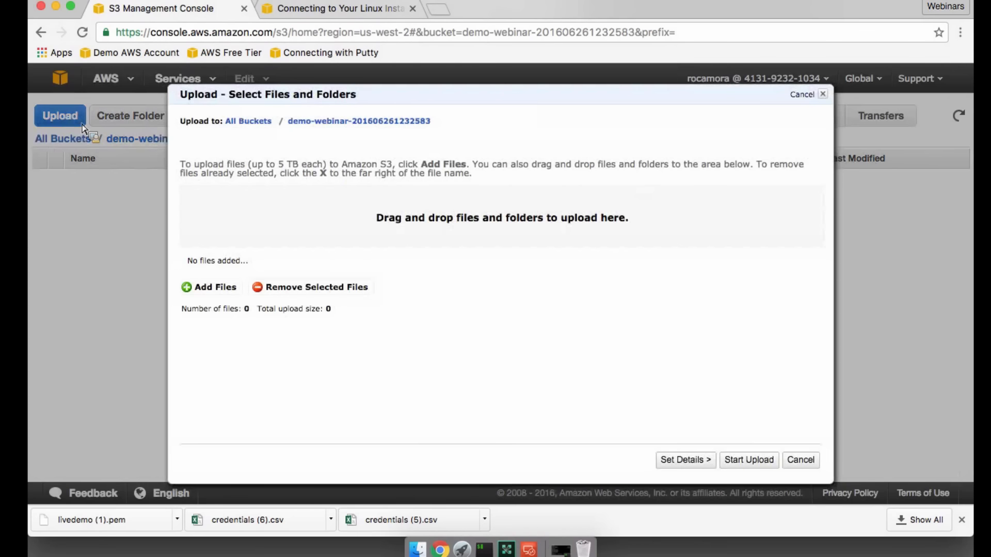
pyautogui.click(215, 287)
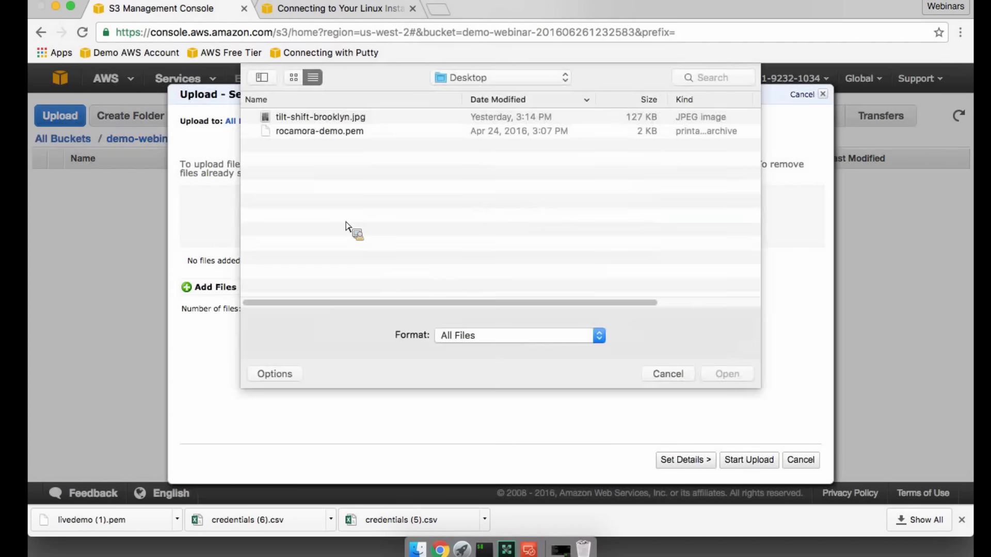
pyautogui.click(343, 117)
pyautogui.click(727, 373)
pyautogui.click(749, 460)
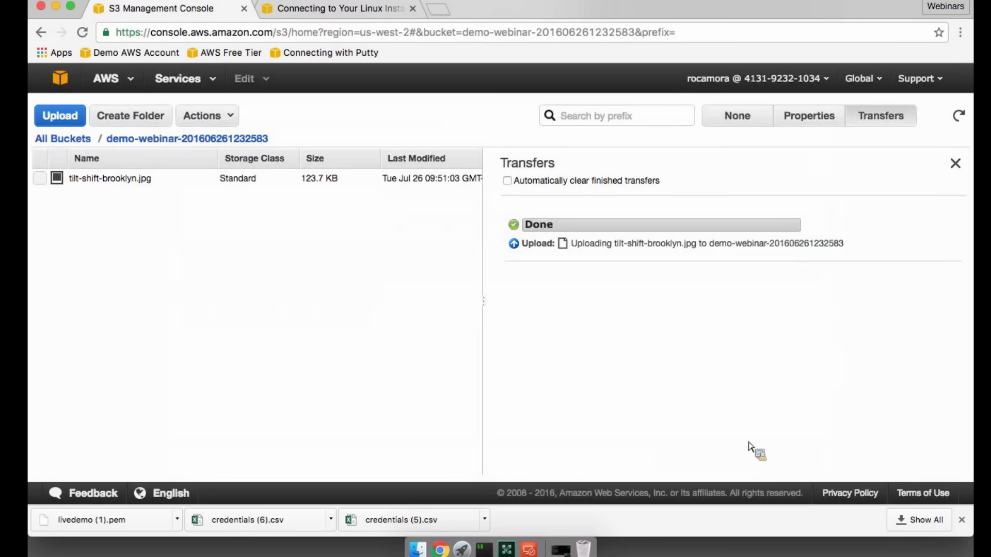
pyautogui.click(955, 163)
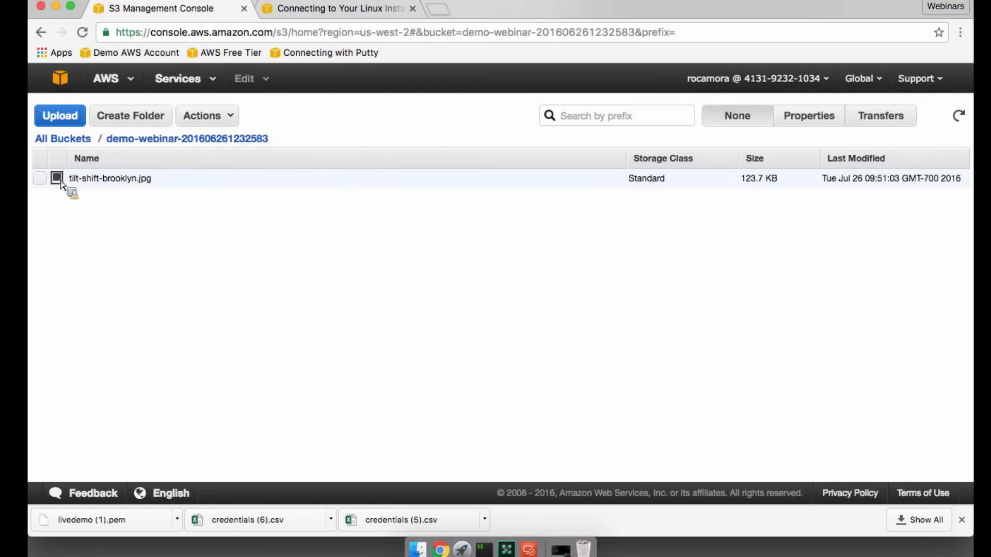
# - Open the link from the properties of tilt-shift-brooklyn.jpg to test access to the file in the browser
pyautogui.click(41, 179)
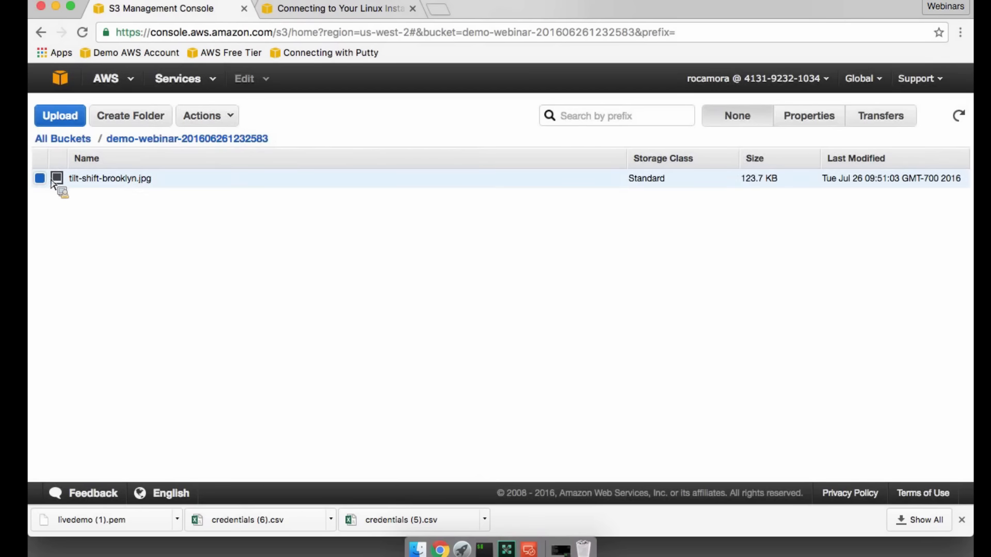
pyautogui.click(806, 122)
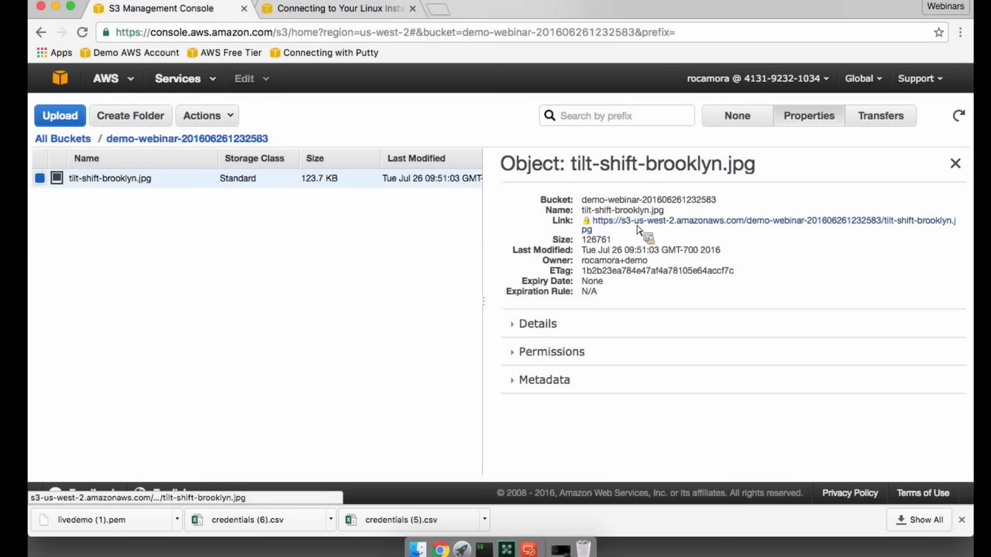
pyautogui.keyDown('super'); pyautogui.click(644, 227); pyautogui.keyUp('super')
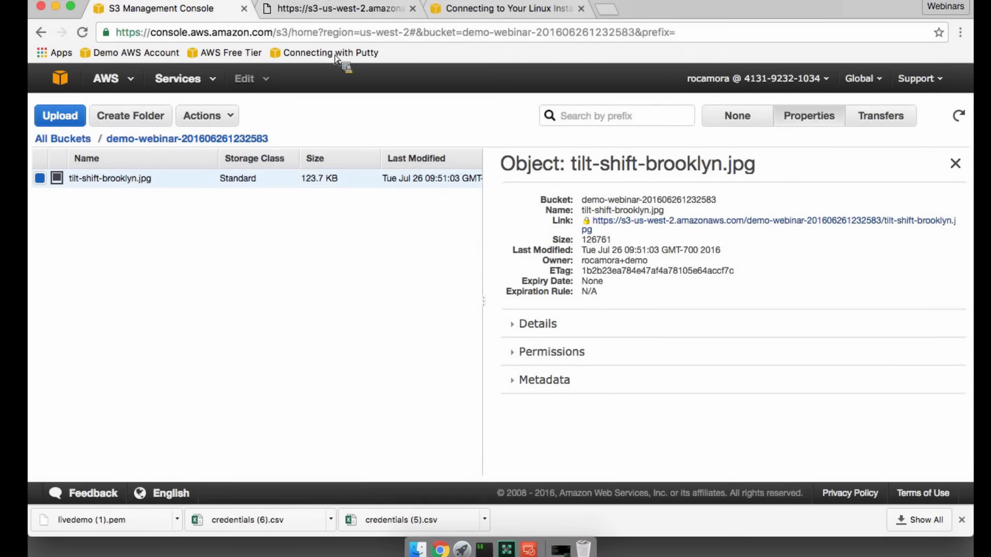
pyautogui.click(325, 20)
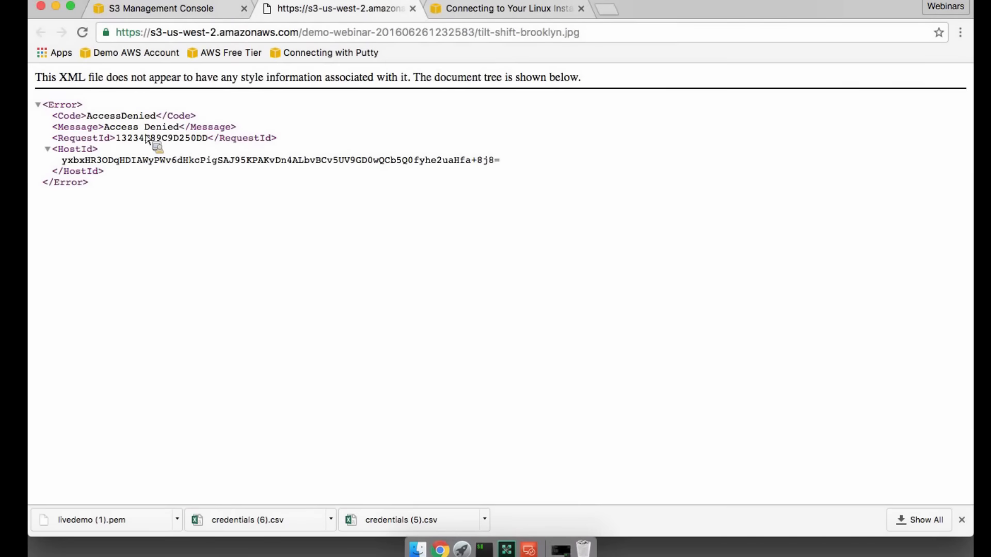
# - Return to the bucket and make tilt-shift-brooklyn.jpg public
pyautogui.click(194, 16)
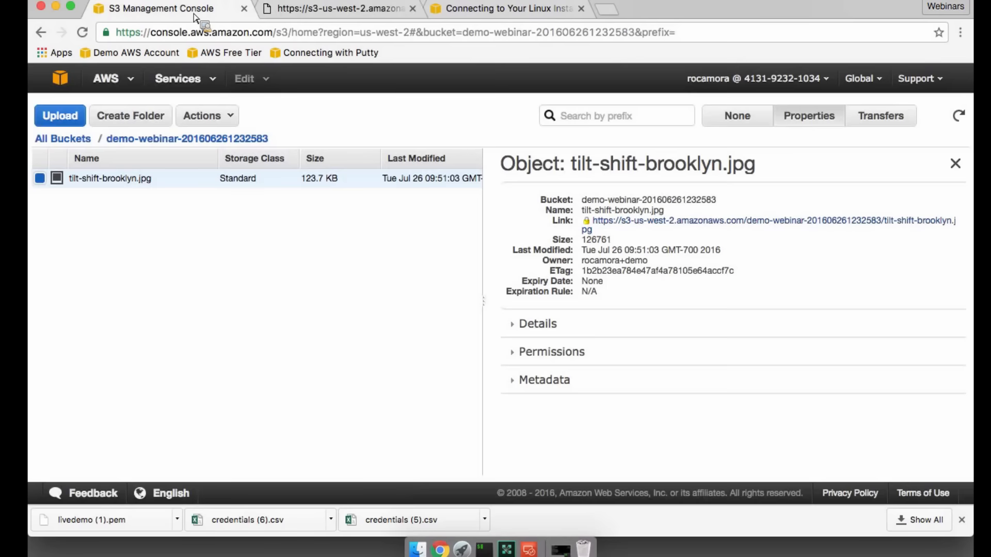
pyautogui.rightClick(136, 184)
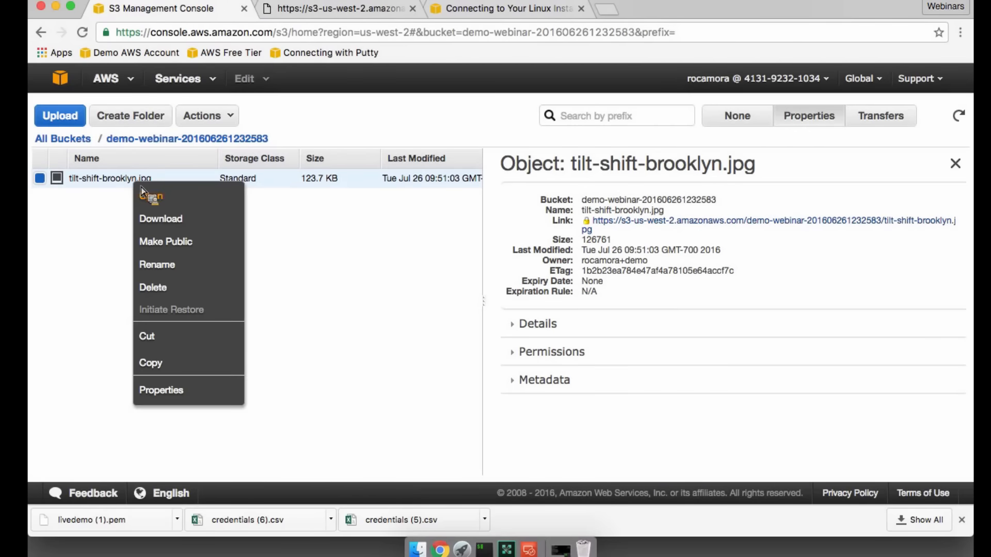
pyautogui.click(175, 243)
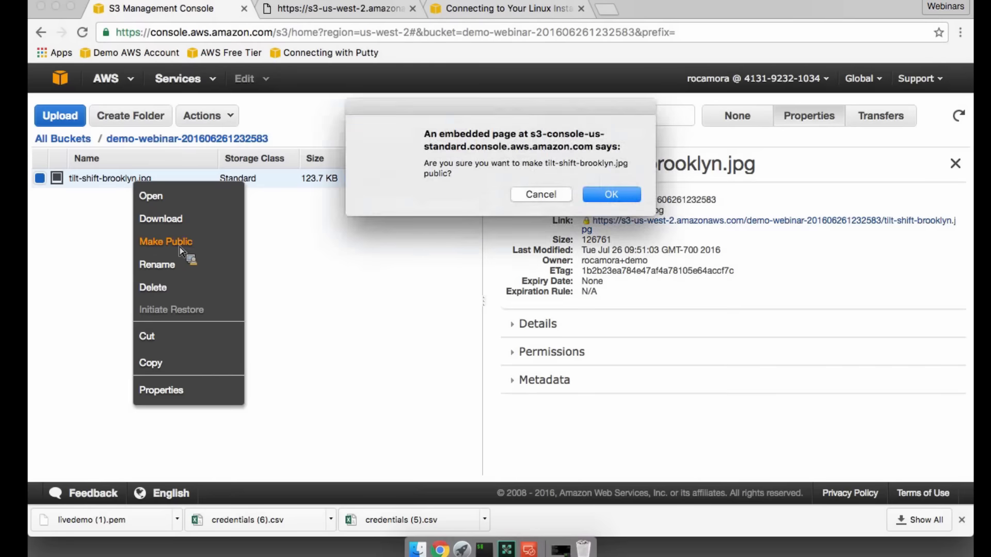
pyautogui.click(604, 194)
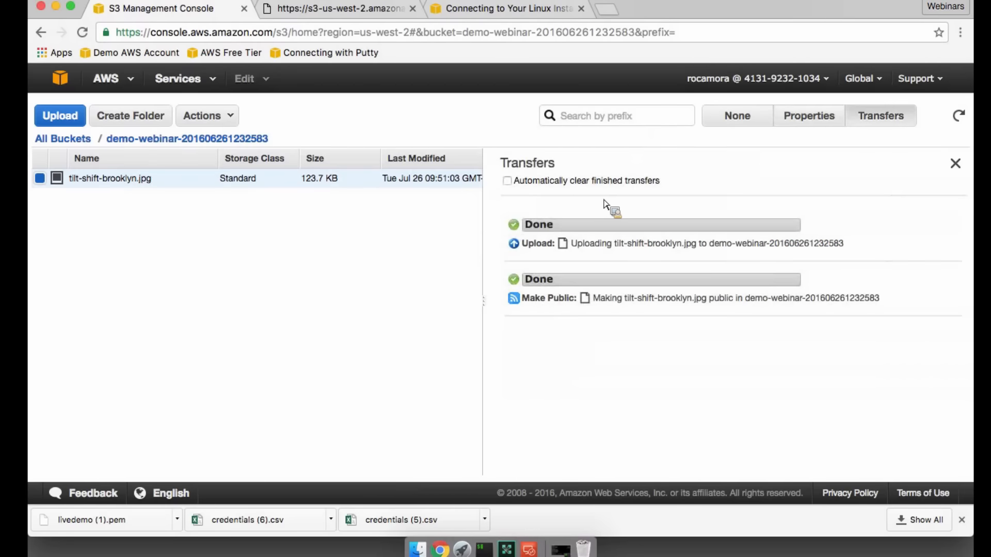
# - Reopen the link in the properties of tilt-shift-brooklyn.jpg and view the public image in the browser
pyautogui.click(797, 120)
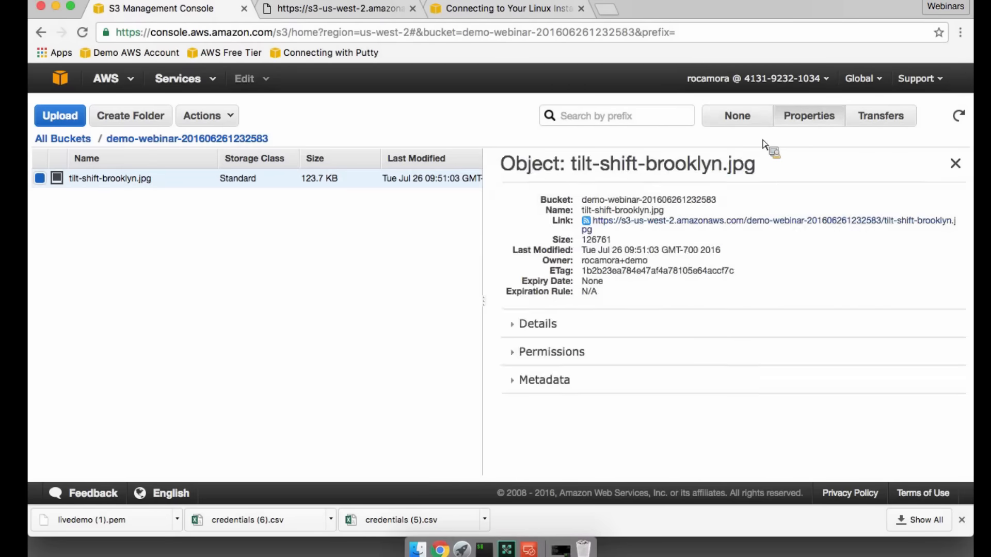
pyautogui.keyDown('super'); pyautogui.click(660, 227); pyautogui.keyUp('super')
pyautogui.click(499, 16)
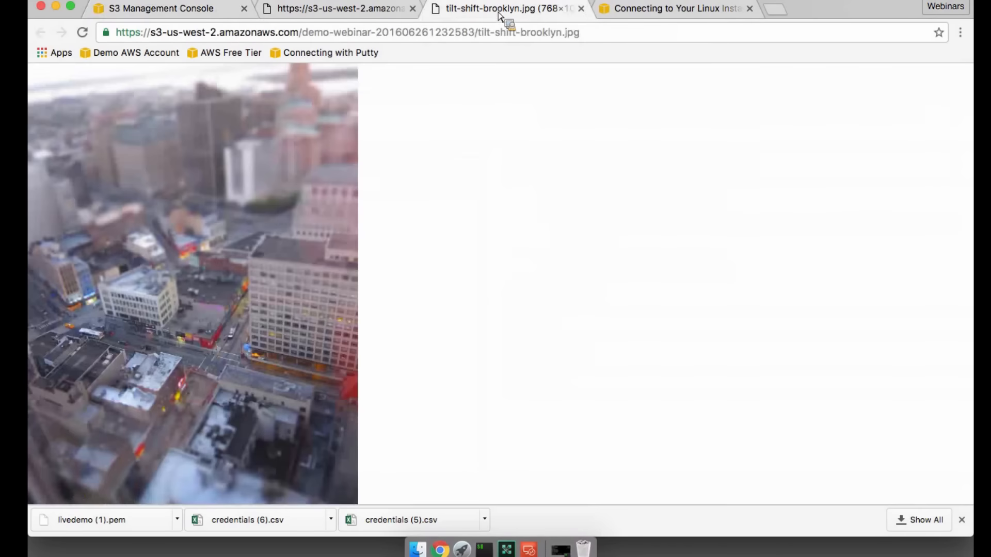
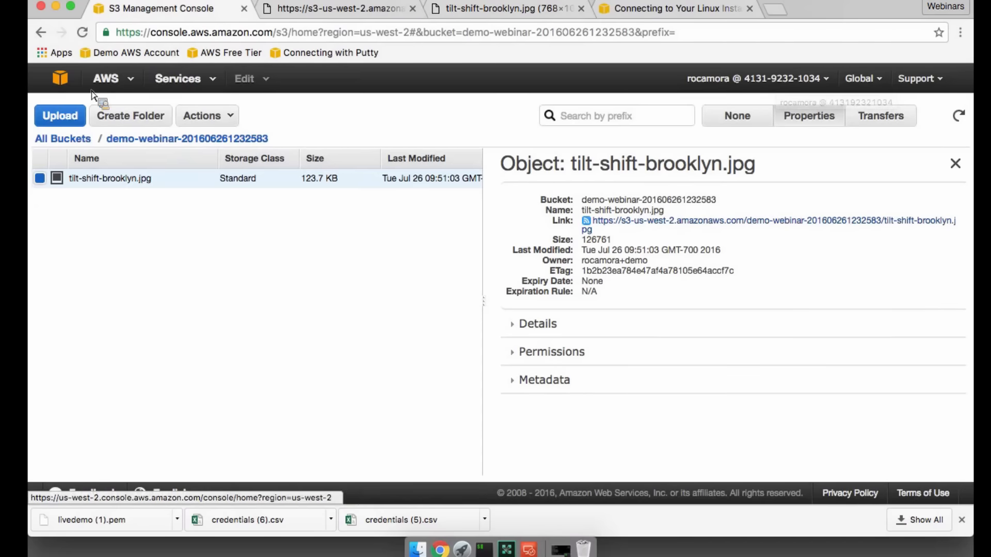
# - Open Billing & Cost Management for the account and review the spend summary and month-to-date spend by service
pyautogui.click(818, 82)
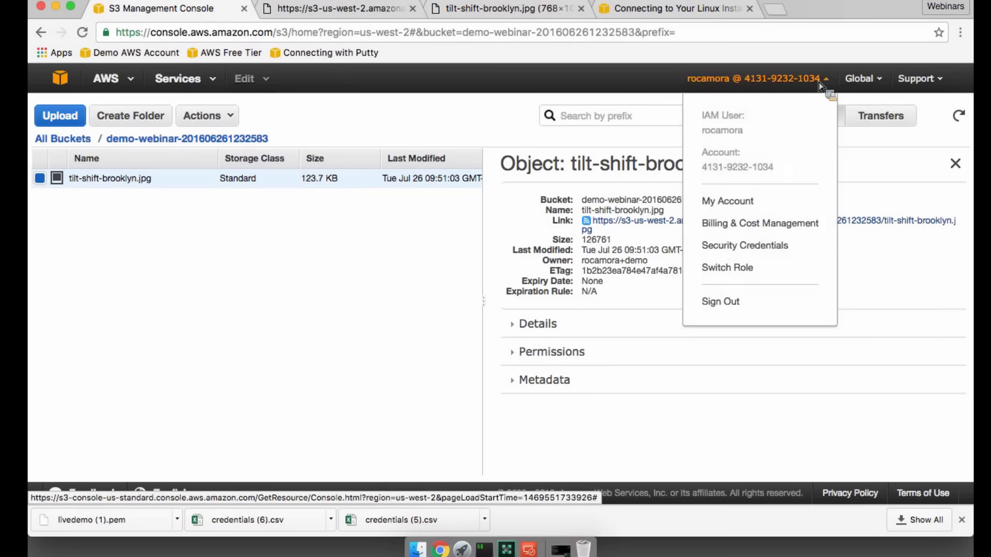
pyautogui.click(741, 226)
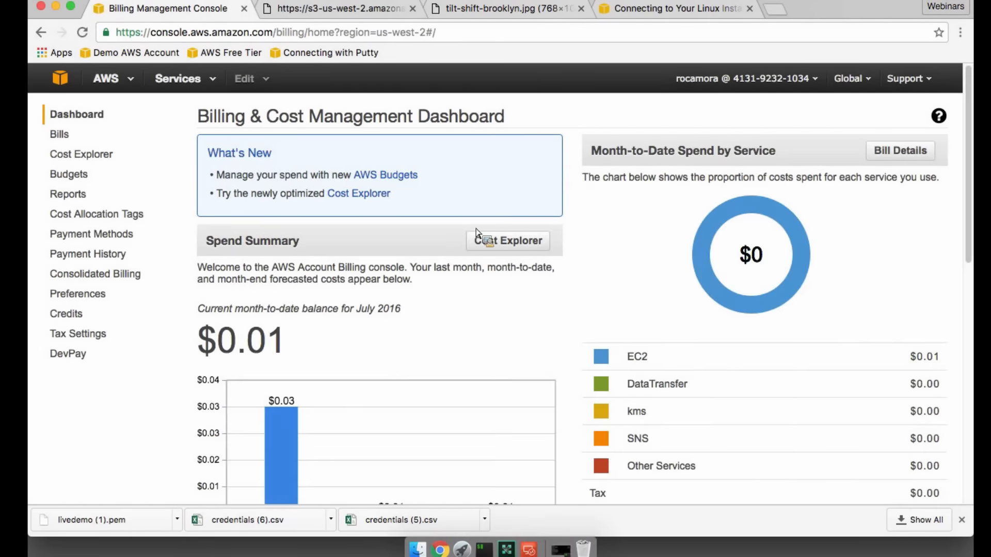
pyautogui.scroll(-5, 391, 373)
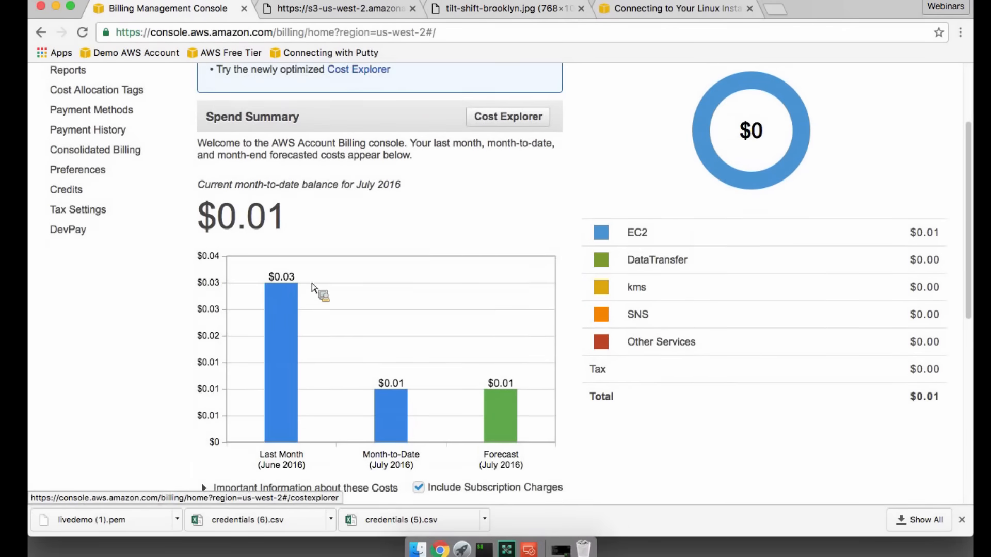
pyautogui.scroll(1, 312, 188)
pyautogui.scroll(4, 269, 235)
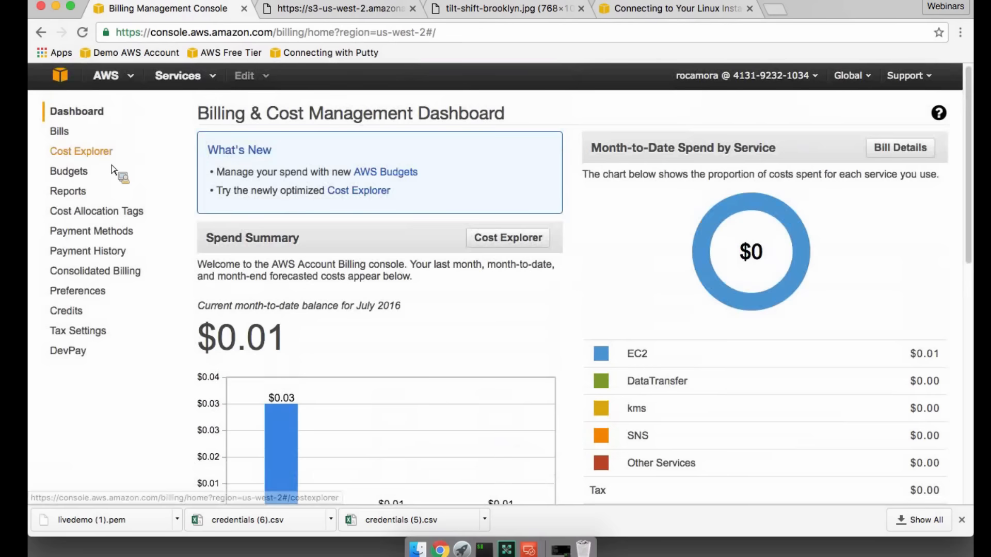
# - Open the Cost Explorer page from the billing dashboard and launch Cost Explorer
pyautogui.keyDown('super'); pyautogui.click(98, 152); pyautogui.keyUp('super')
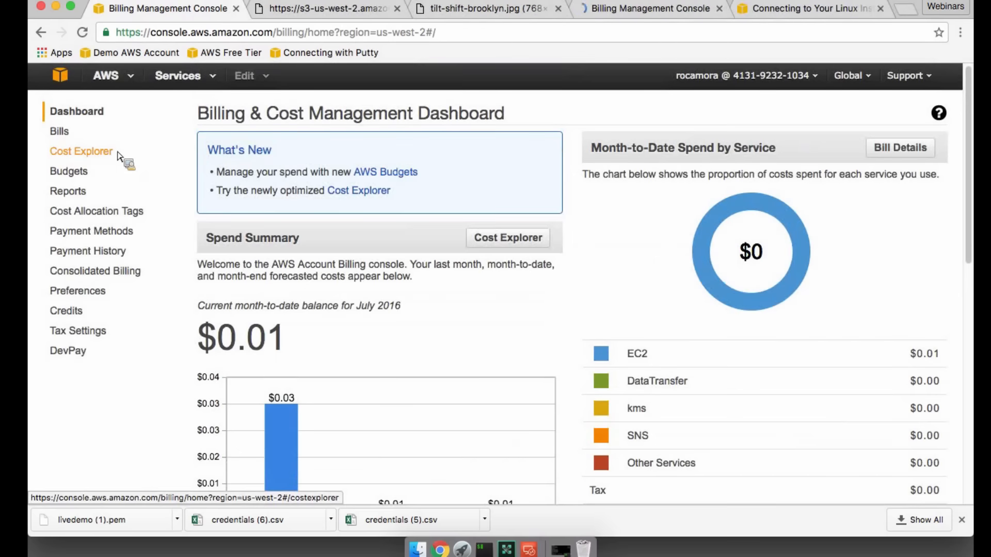
pyautogui.click(667, 13)
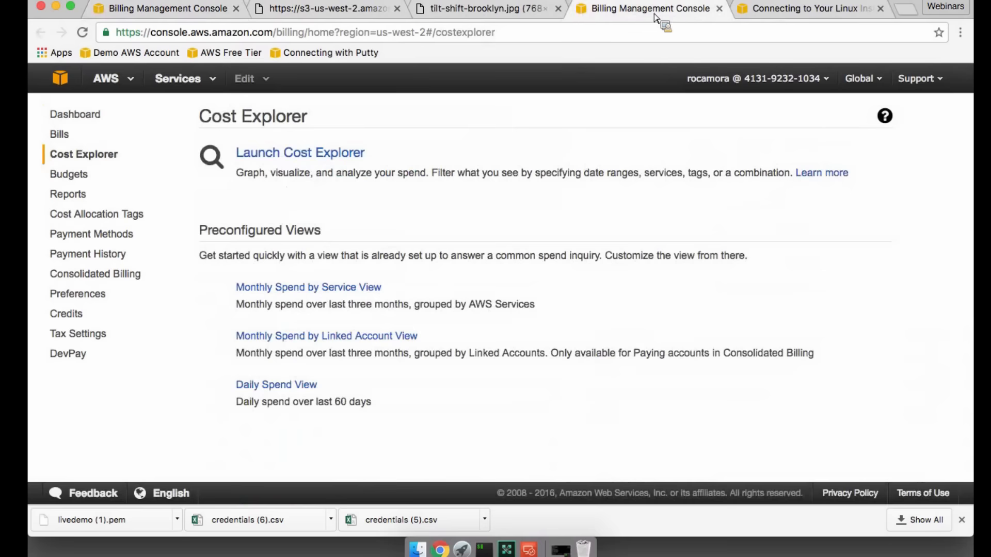
pyautogui.click(294, 153)
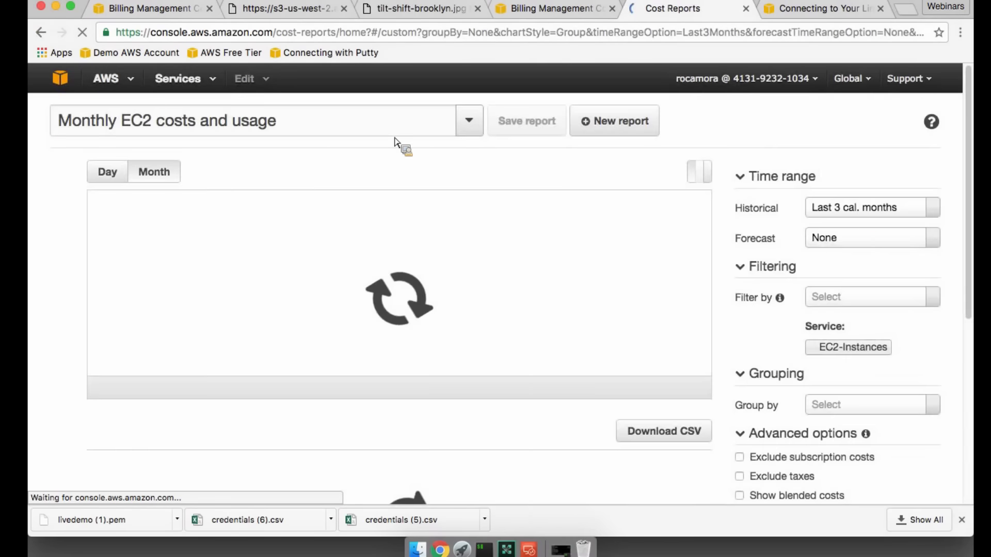
# - Set the historical time range of the Monthly EC2 costs and usage report to Year-to-date and review its cost and usage charts
pyautogui.click(858, 212)
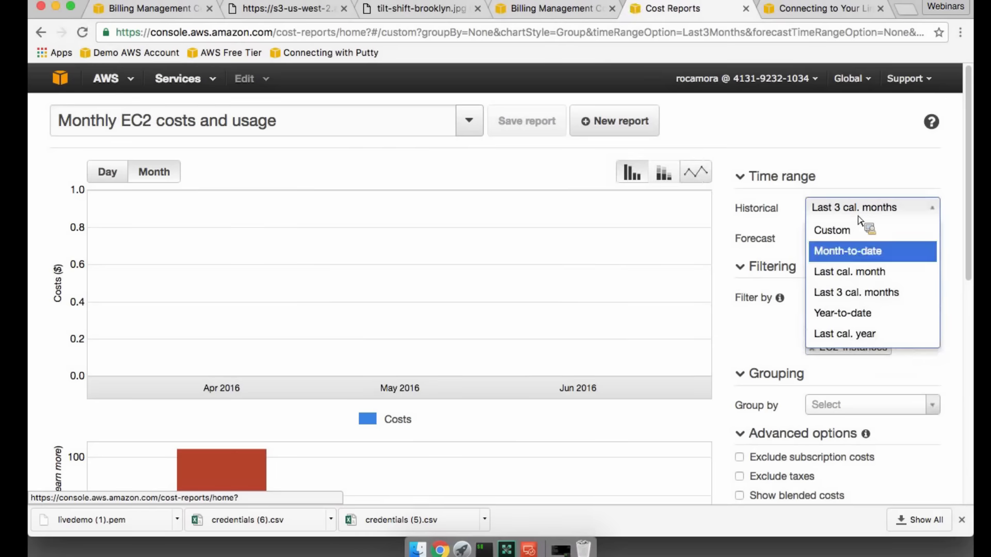
pyautogui.click(872, 316)
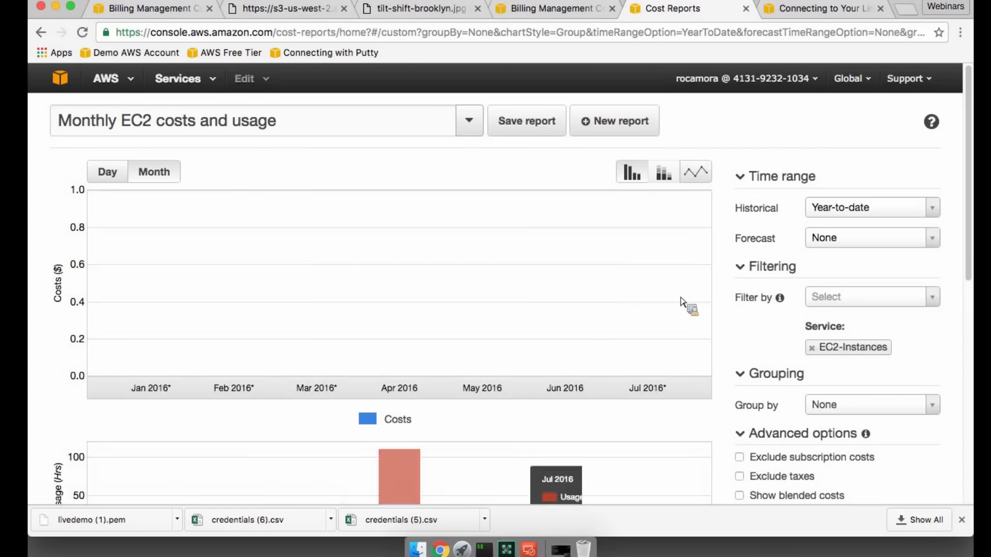
pyautogui.scroll(-3, 769, 318)
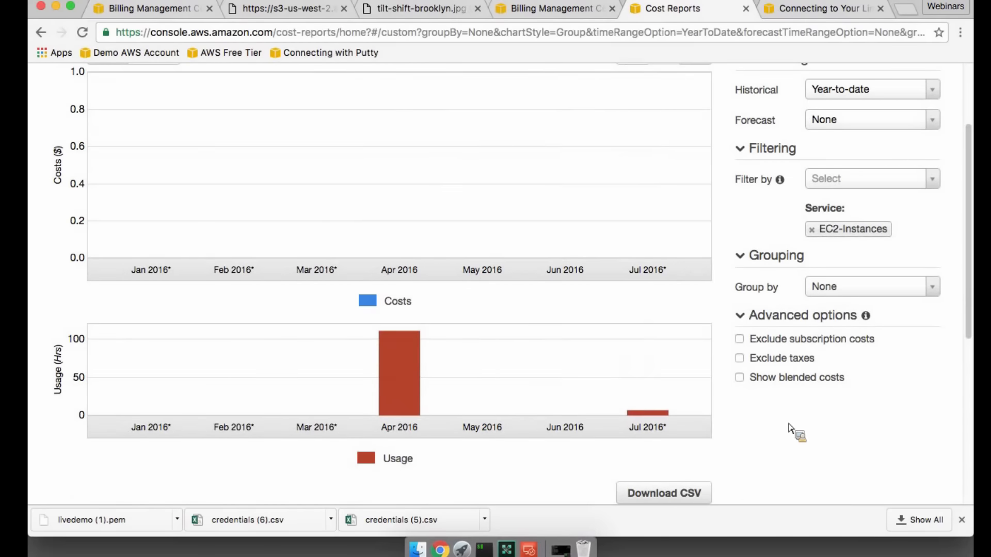
pyautogui.scroll(1, 790, 428)
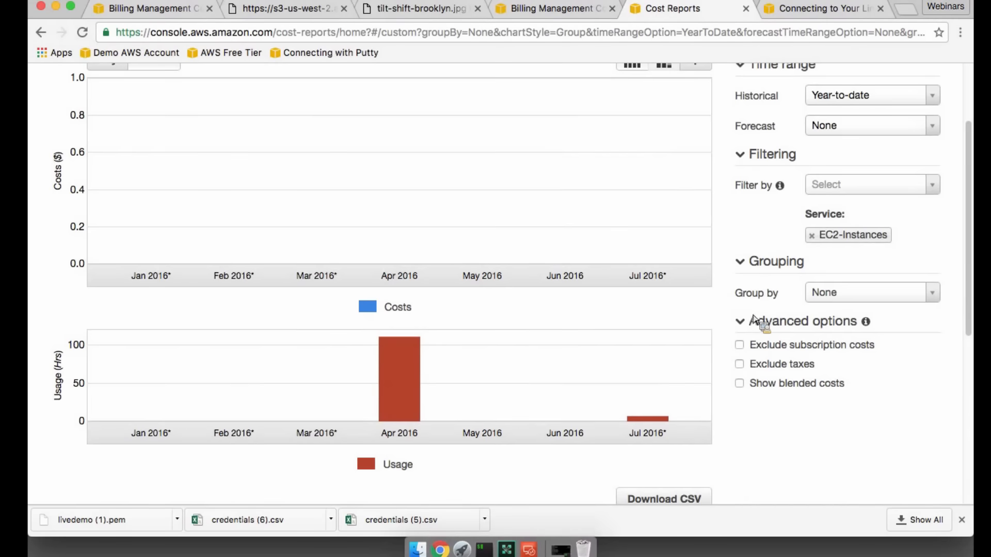
pyautogui.scroll(5, 754, 317)
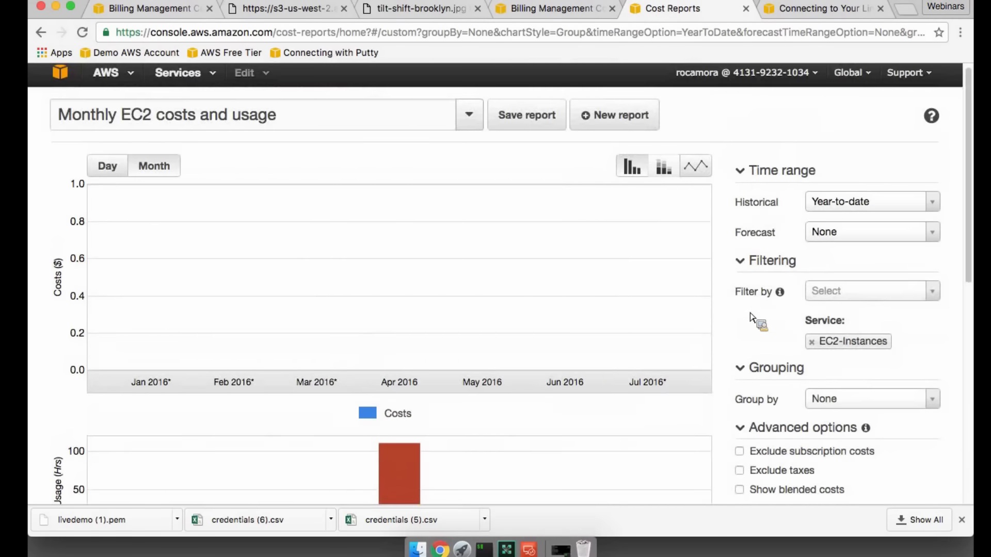
pyautogui.scroll(1, 750, 313)
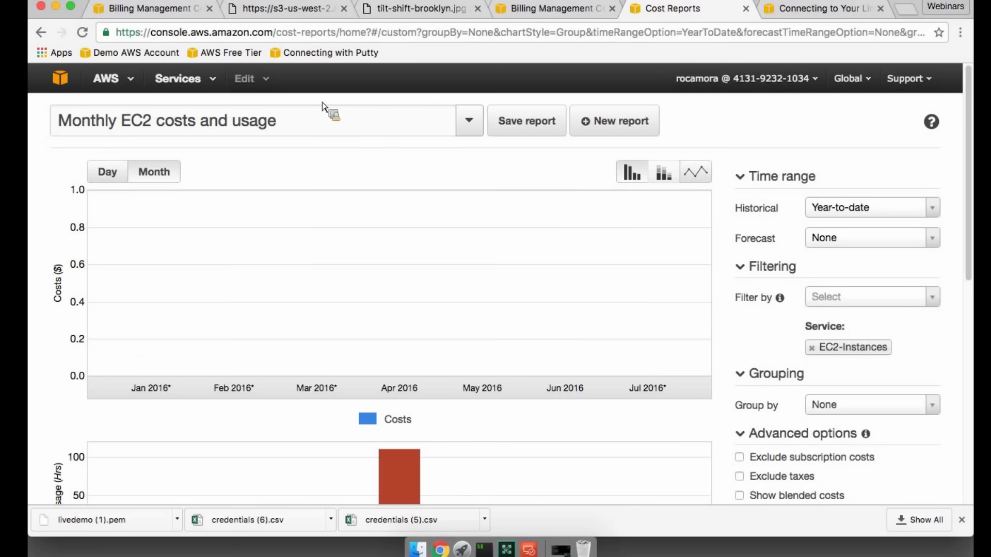
# - Return to the billing dashboard, open the billing preferences and go to Manage Billing Alerts
pyautogui.click(174, 10)
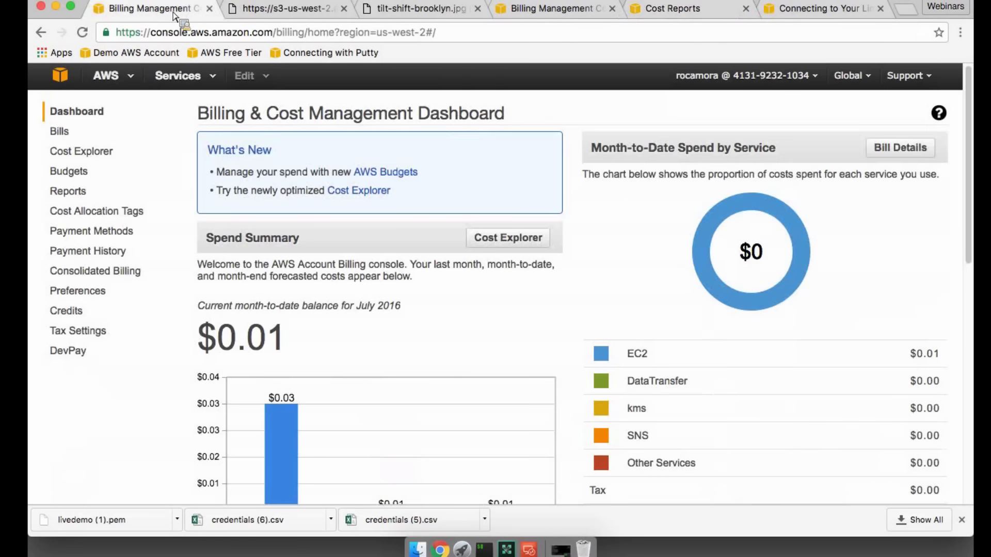
pyautogui.click(99, 292)
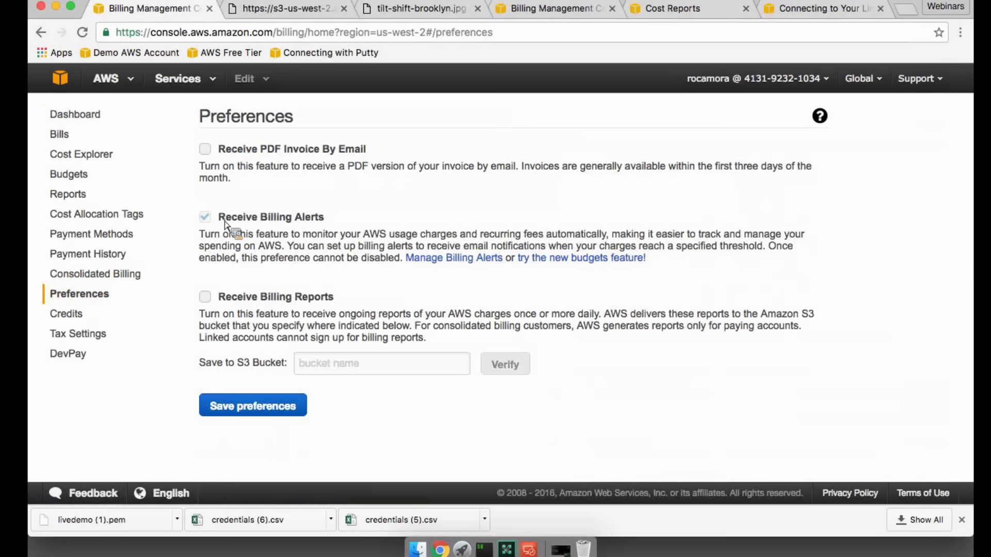
pyautogui.click(449, 258)
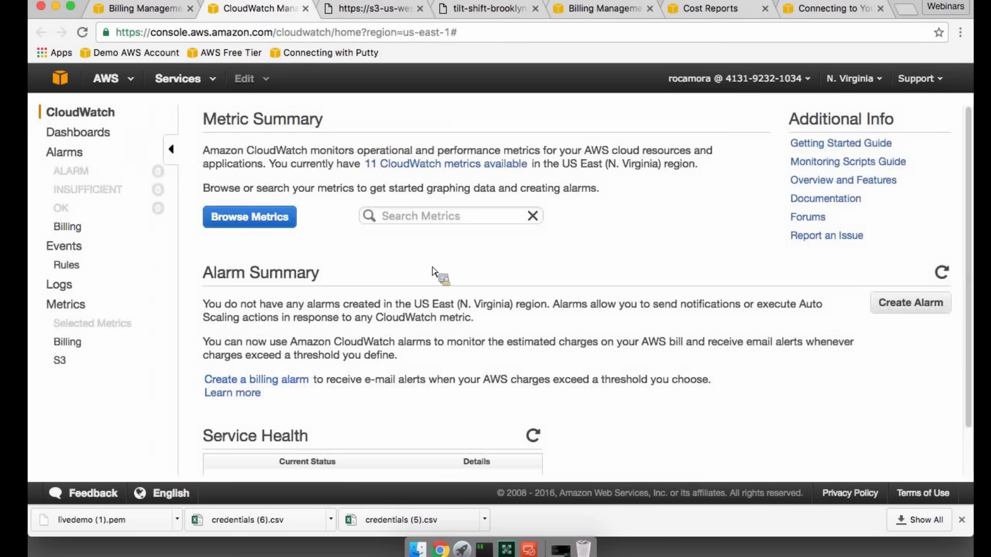
# - Start a billing alarm in CloudWatch that triggers when total monthly AWS charges exceed 5 USD
pyautogui.scroll(-2, 454, 276)
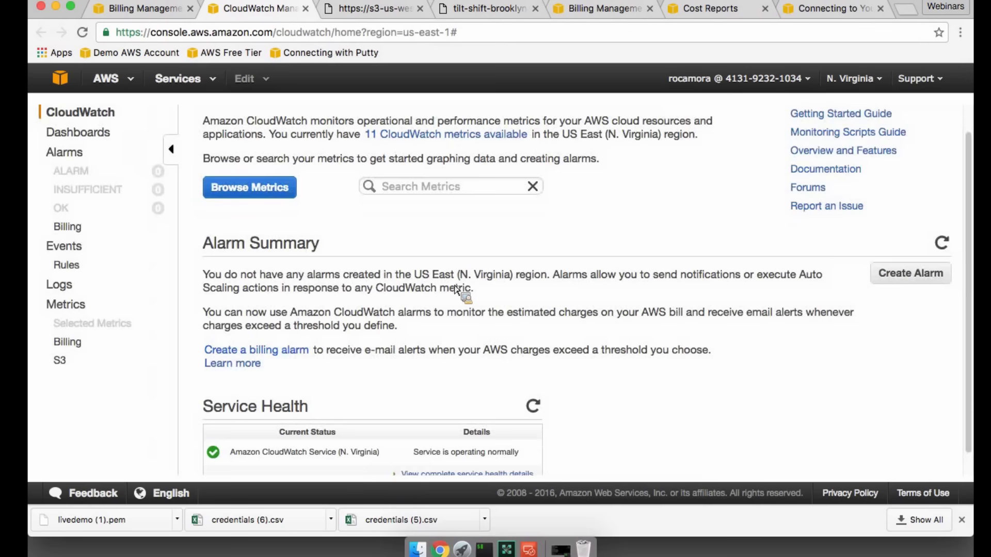
pyautogui.scroll(-1, 454, 289)
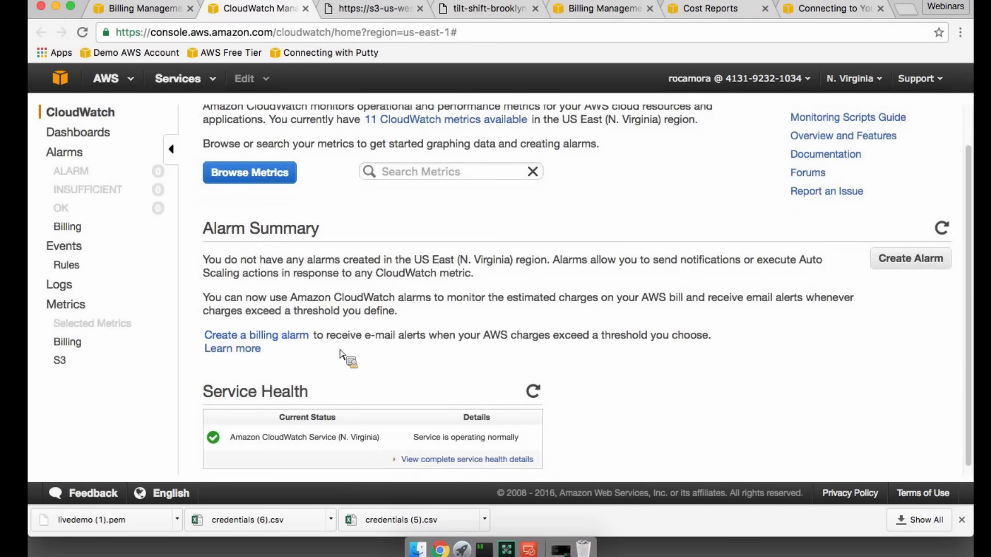
pyautogui.click(300, 341)
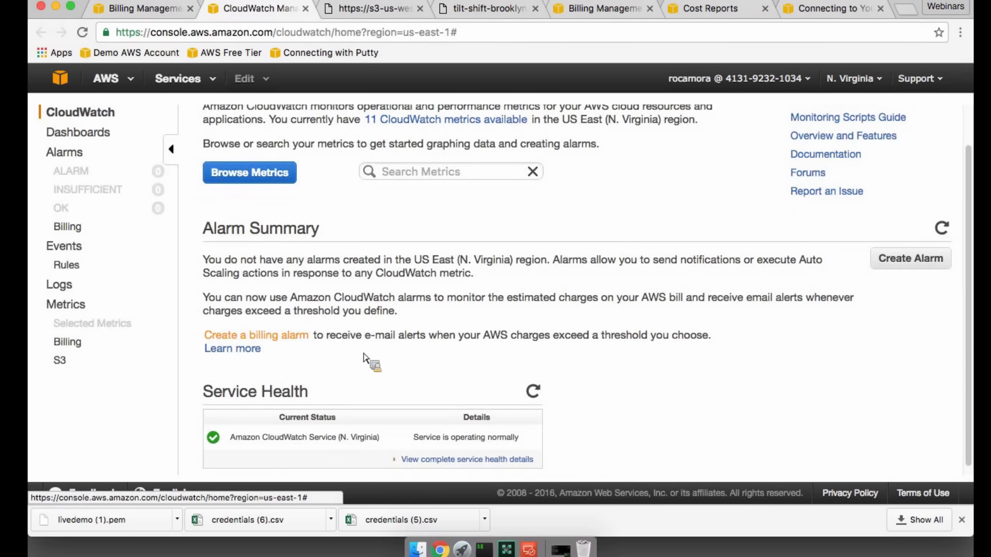
pyautogui.click(356, 284)
pyautogui.write('5')
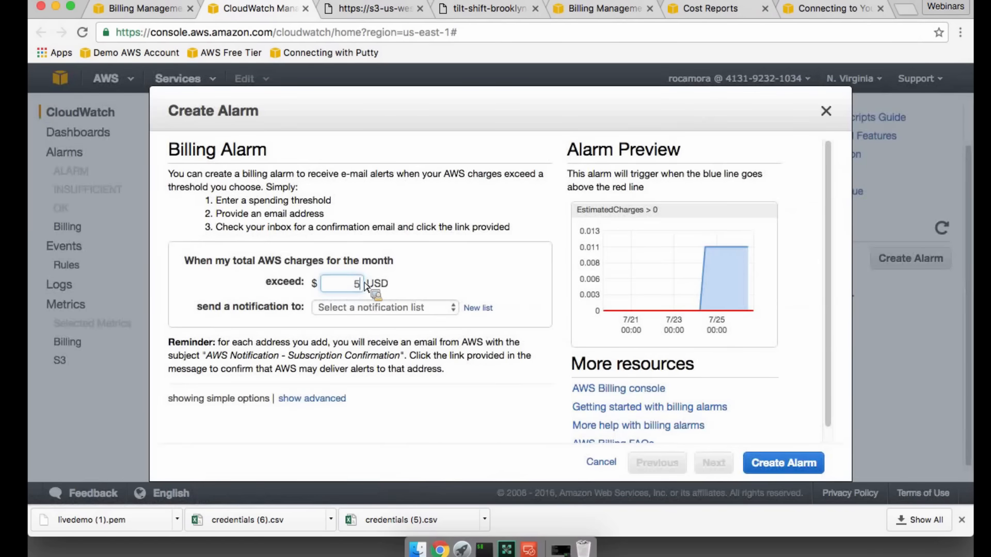
pyautogui.click(468, 281)
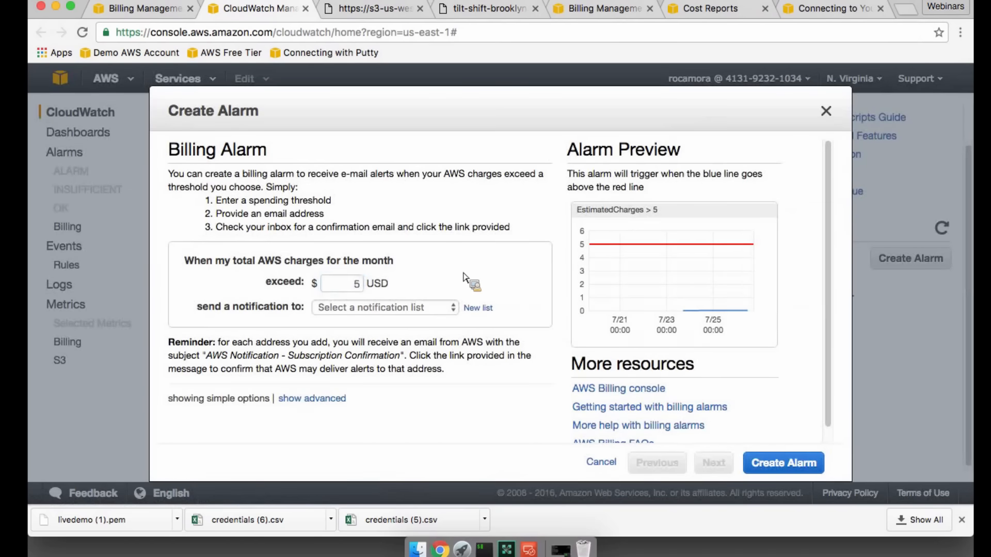
# - Enter the recipient's email address as a new notification list and create the billing alarm, postponing the email confirmation
pyautogui.click(455, 310)
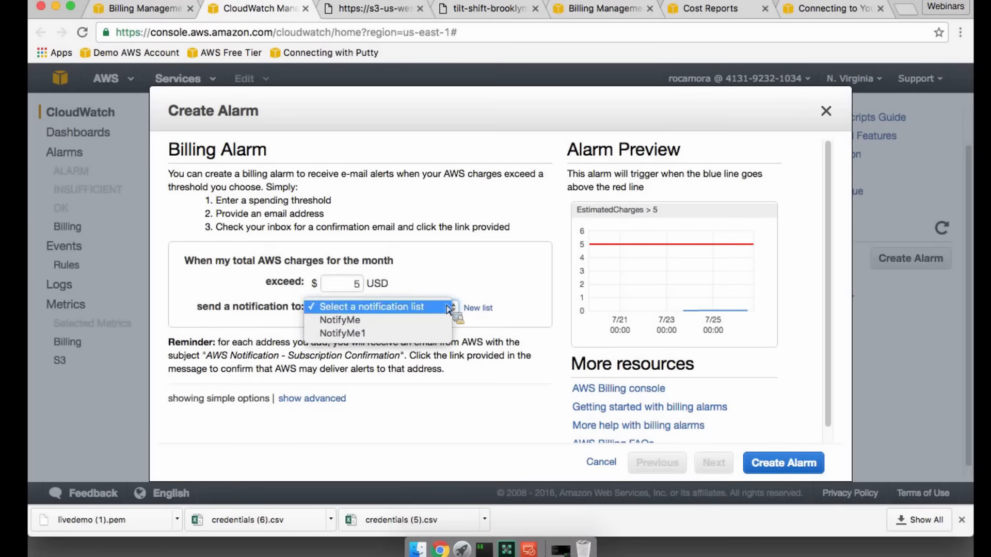
pyautogui.click(466, 303)
pyautogui.click(483, 308)
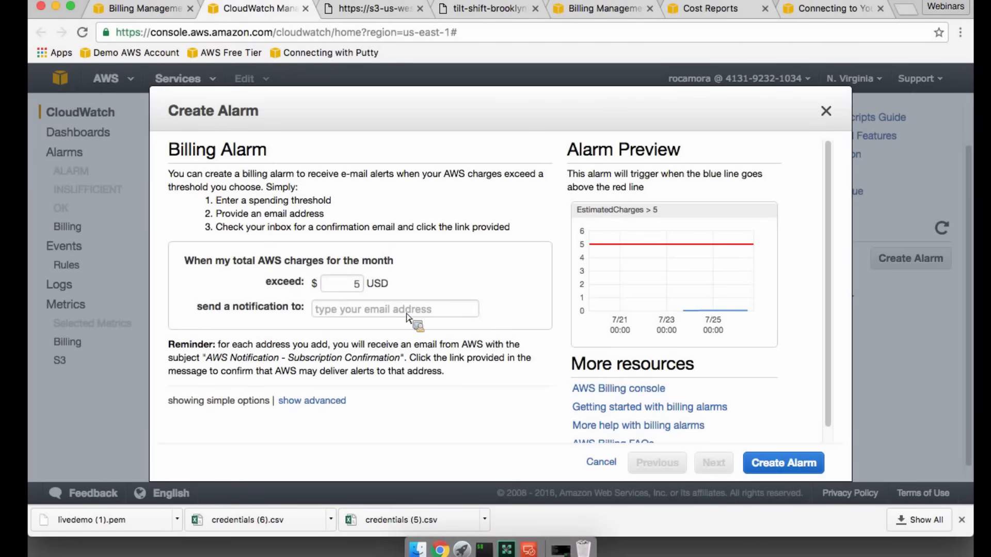
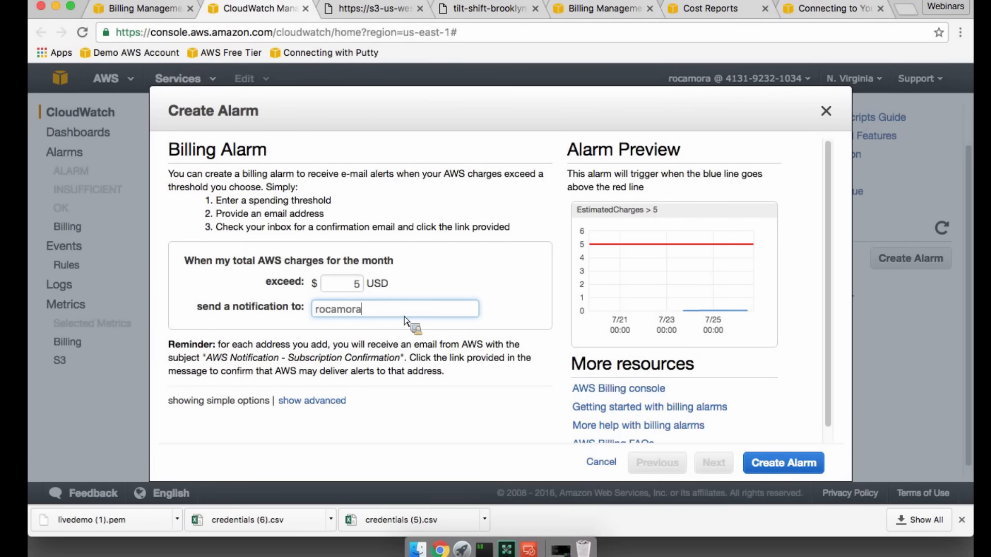
pyautogui.click(512, 356)
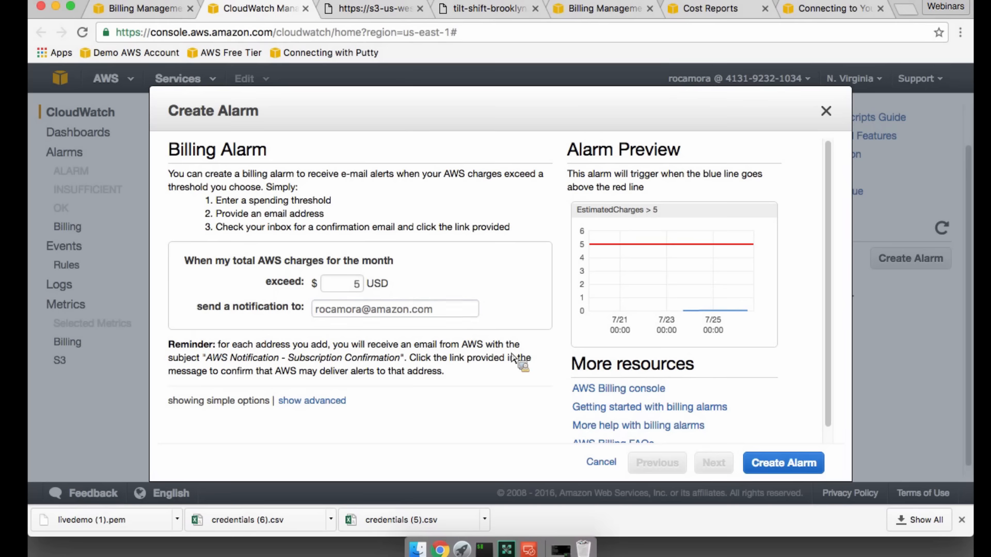
pyautogui.click(808, 465)
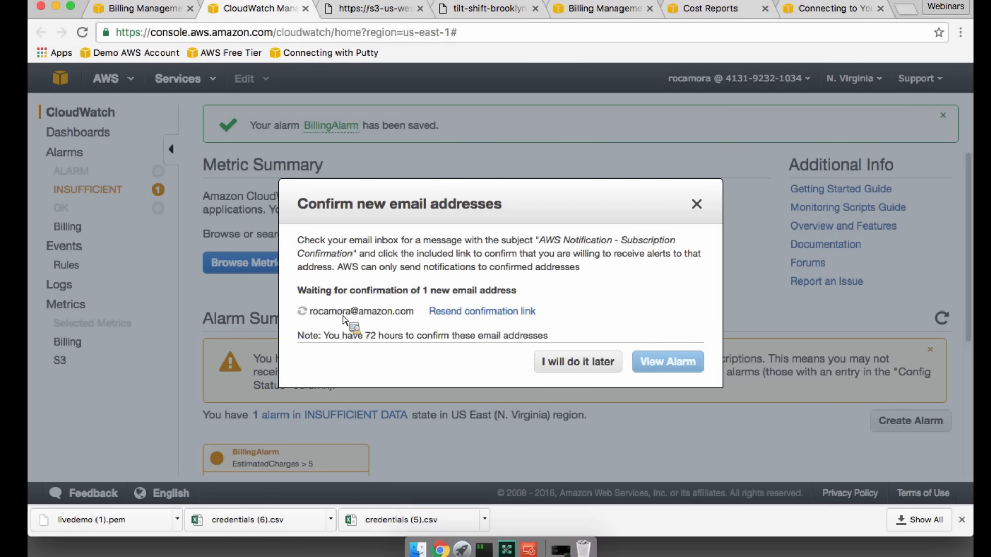
pyautogui.click(575, 362)
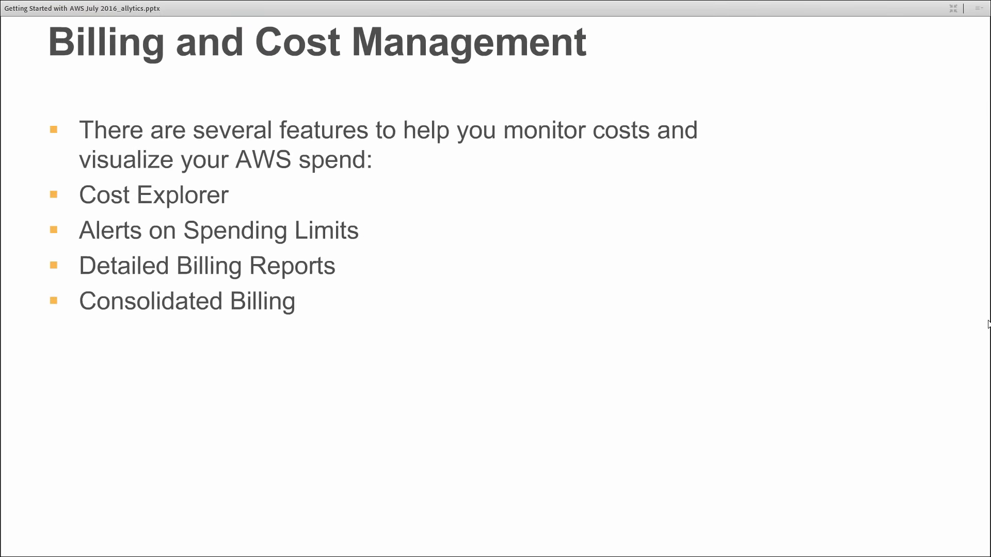
pyautogui.press('Right')
pyautogui.press('Right')
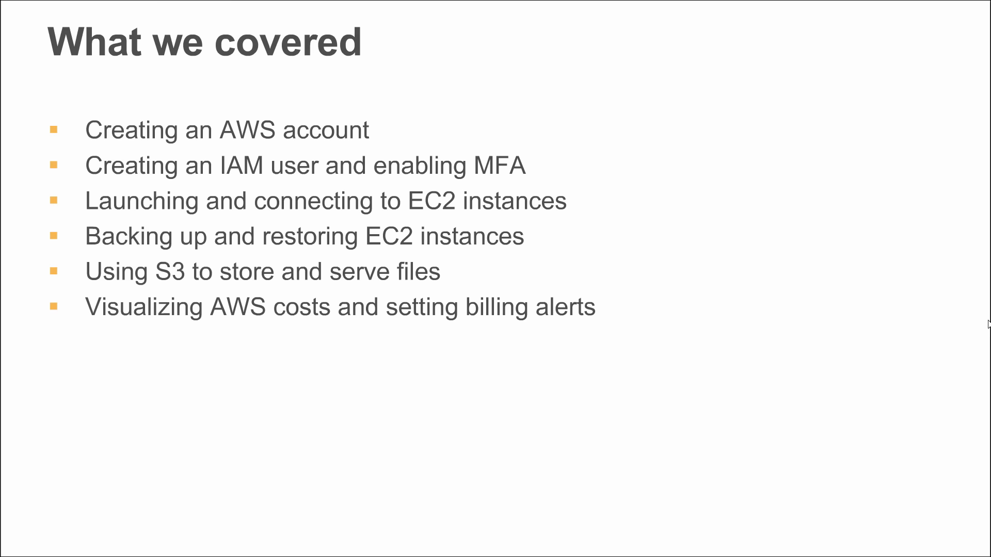
pyautogui.press('Right')
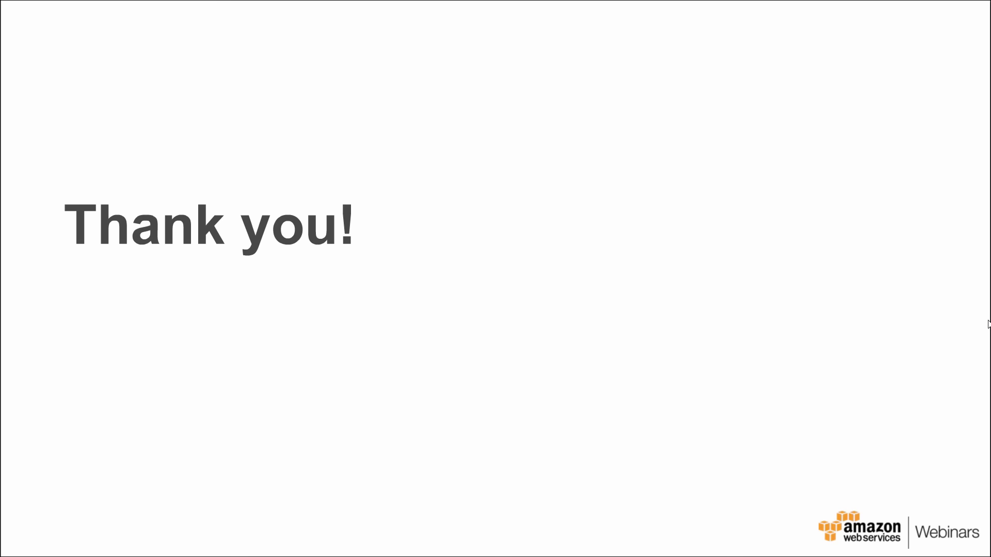